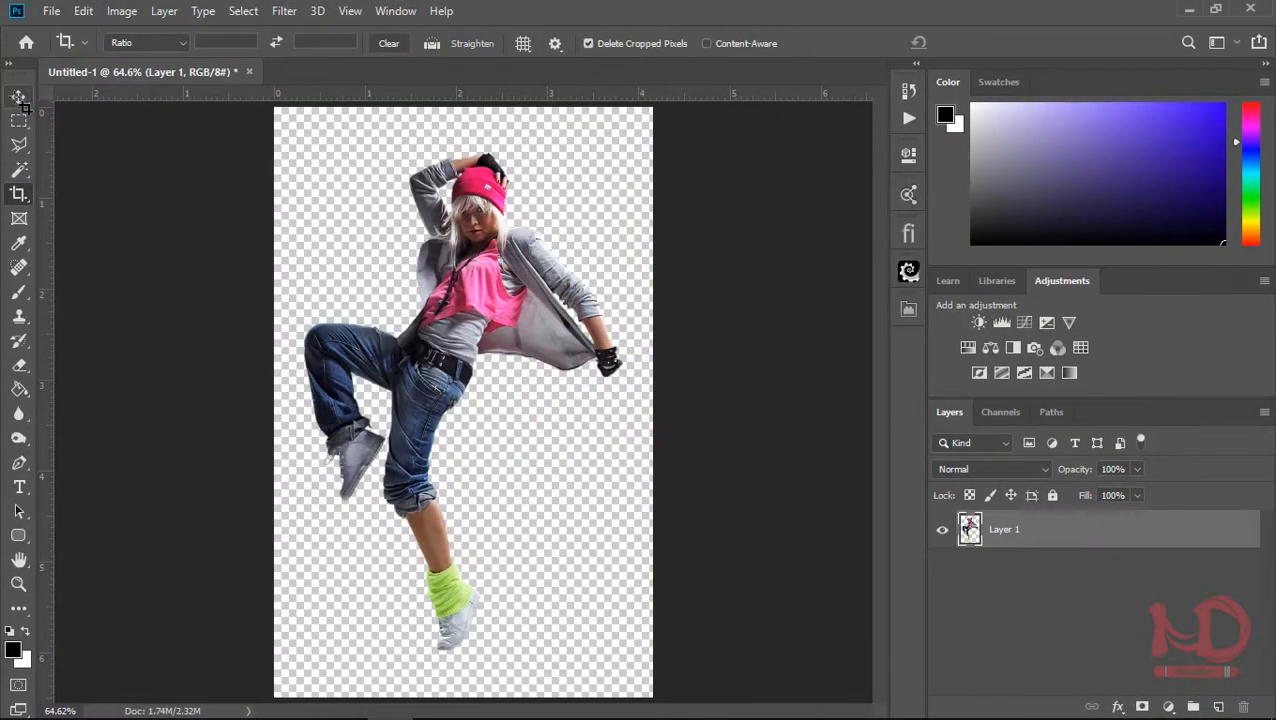
Create a new white RGB document of 1080 x 1080 pixels at 150 pixels/inch
click(18, 96)
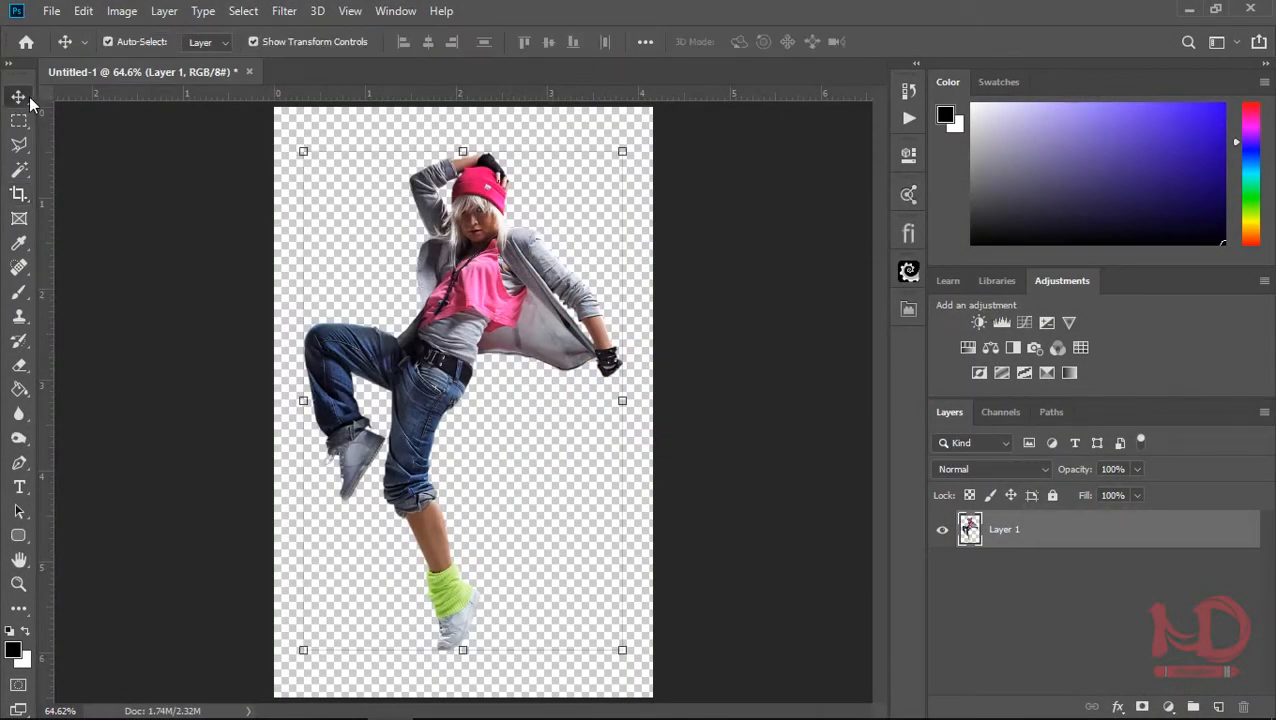
click(51, 11)
click(70, 31)
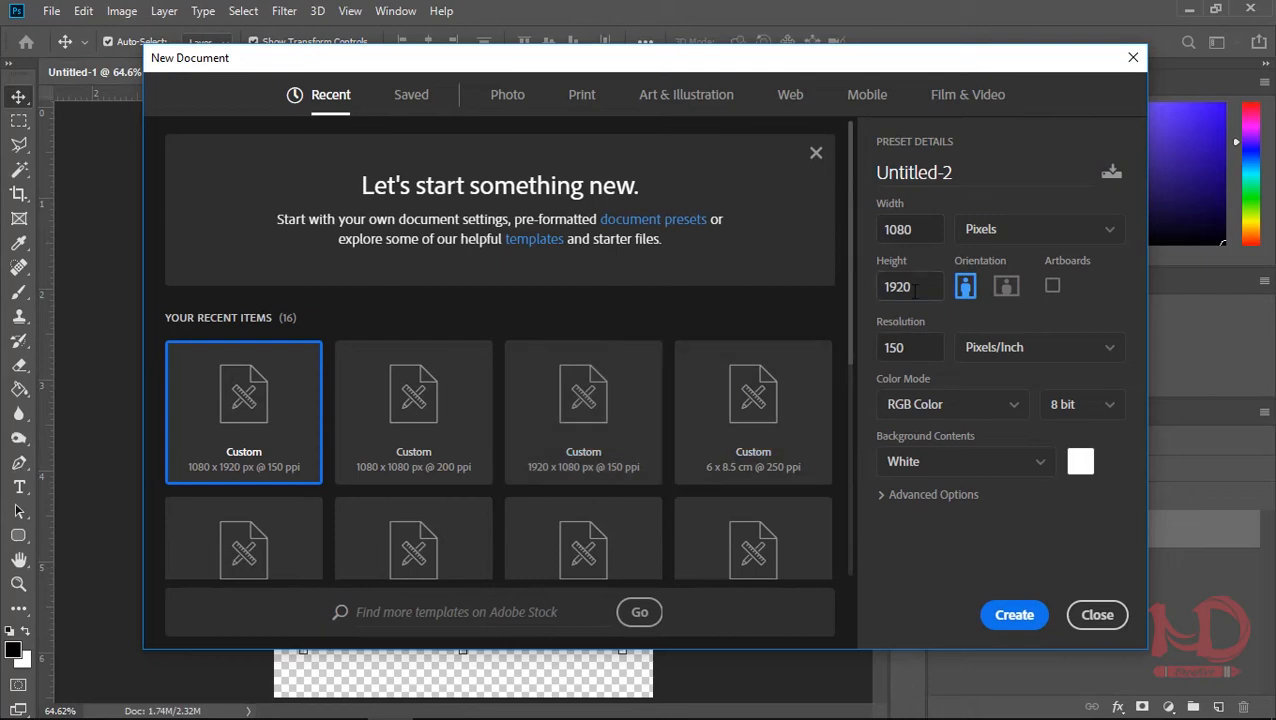
drag(917, 287, 851, 297)
text(1080)
click(1012, 615)
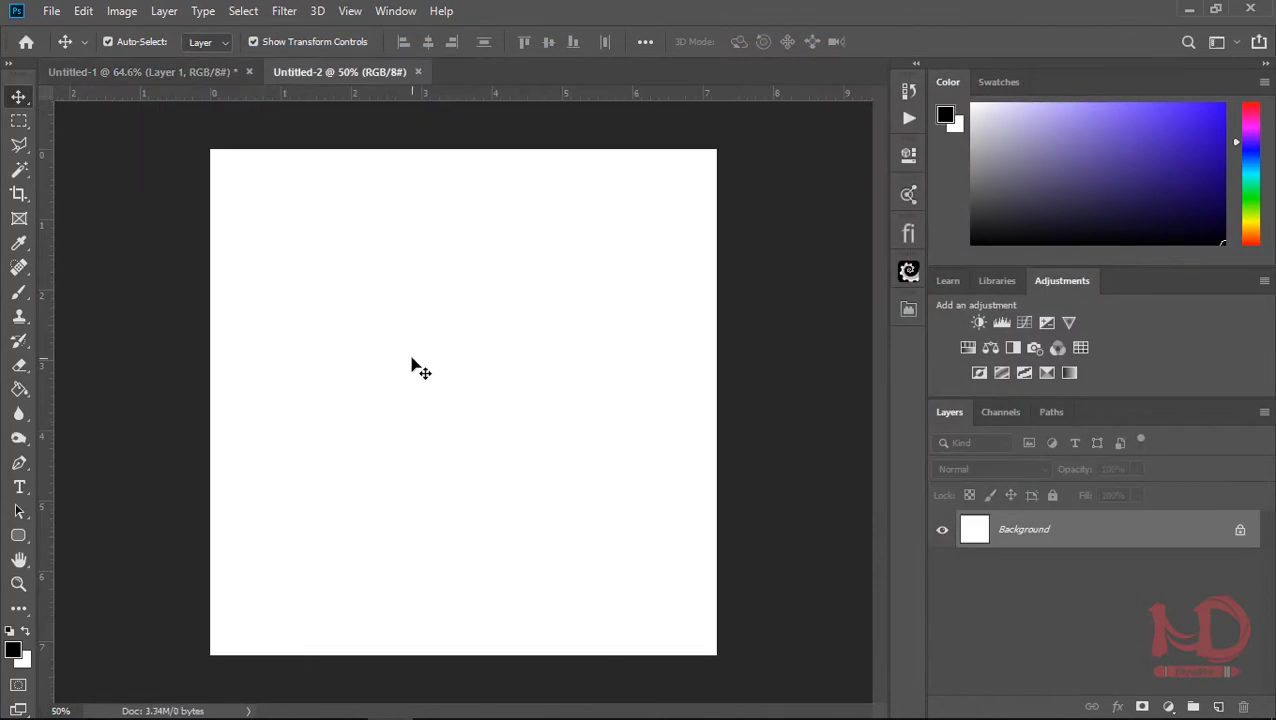
Copy the dancer cutout from Untitled-1 to the centre of the new document and hide its Background layer
click(125, 73)
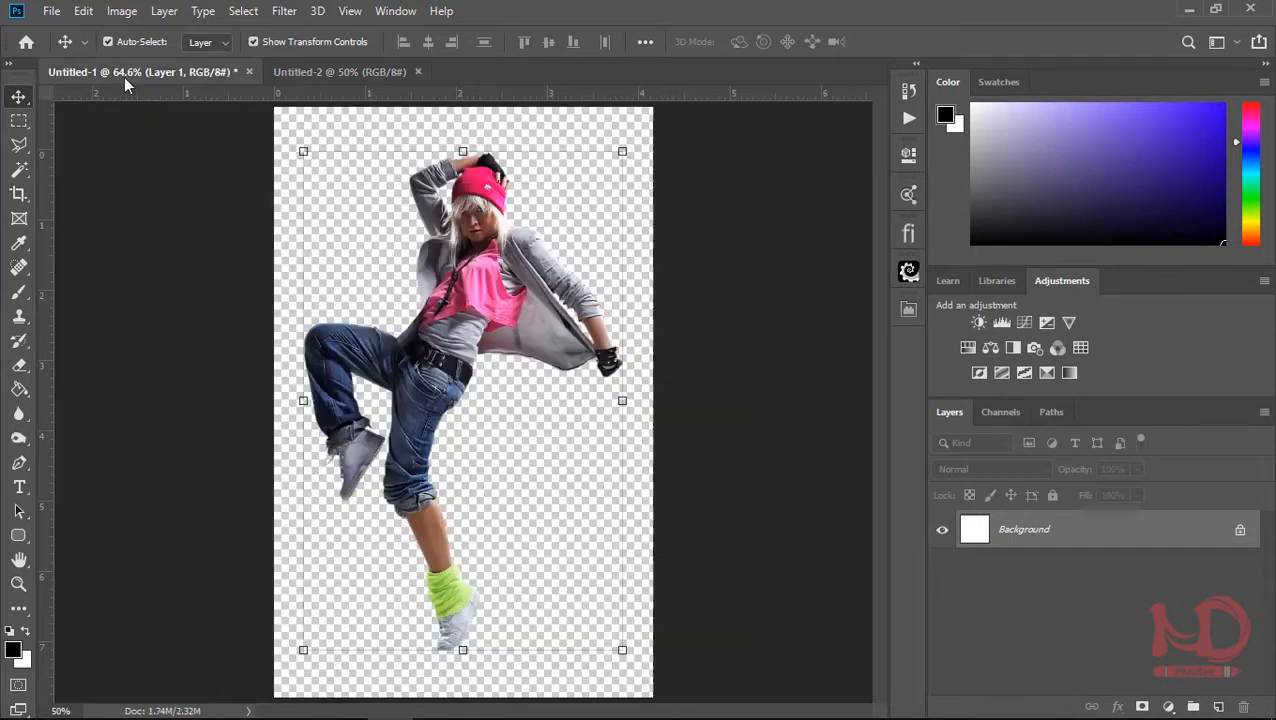
drag(470, 230, 452, 360)
click(942, 567)
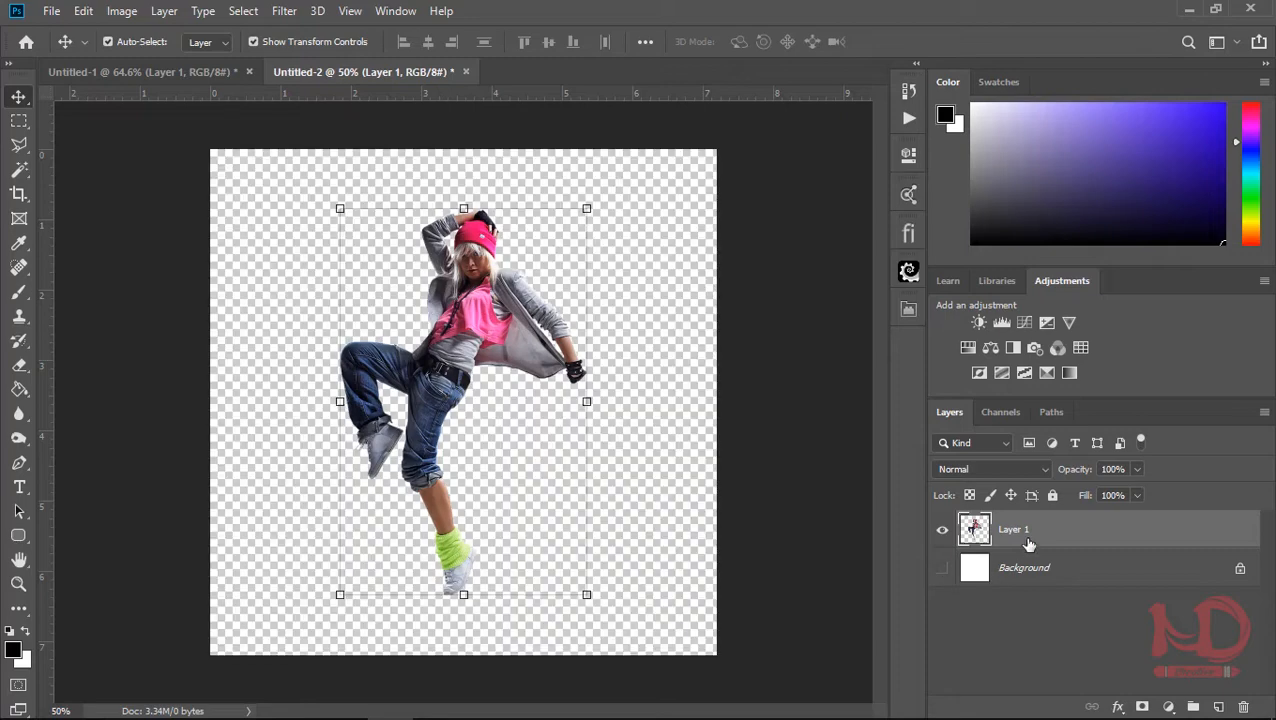
Select a narrow vertical strip of the dancer's grey undershirt and copy it to a new layer
ctrl+click(465, 336)
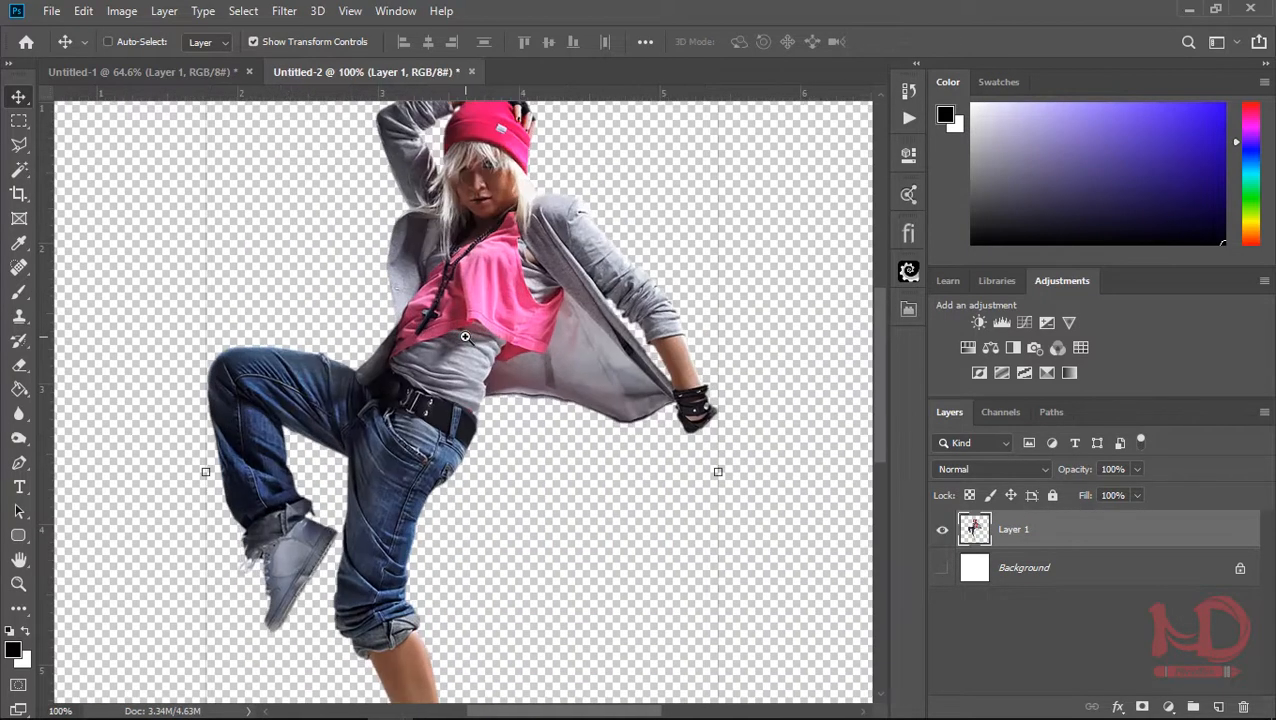
ctrl+click(465, 336)
click(18, 120)
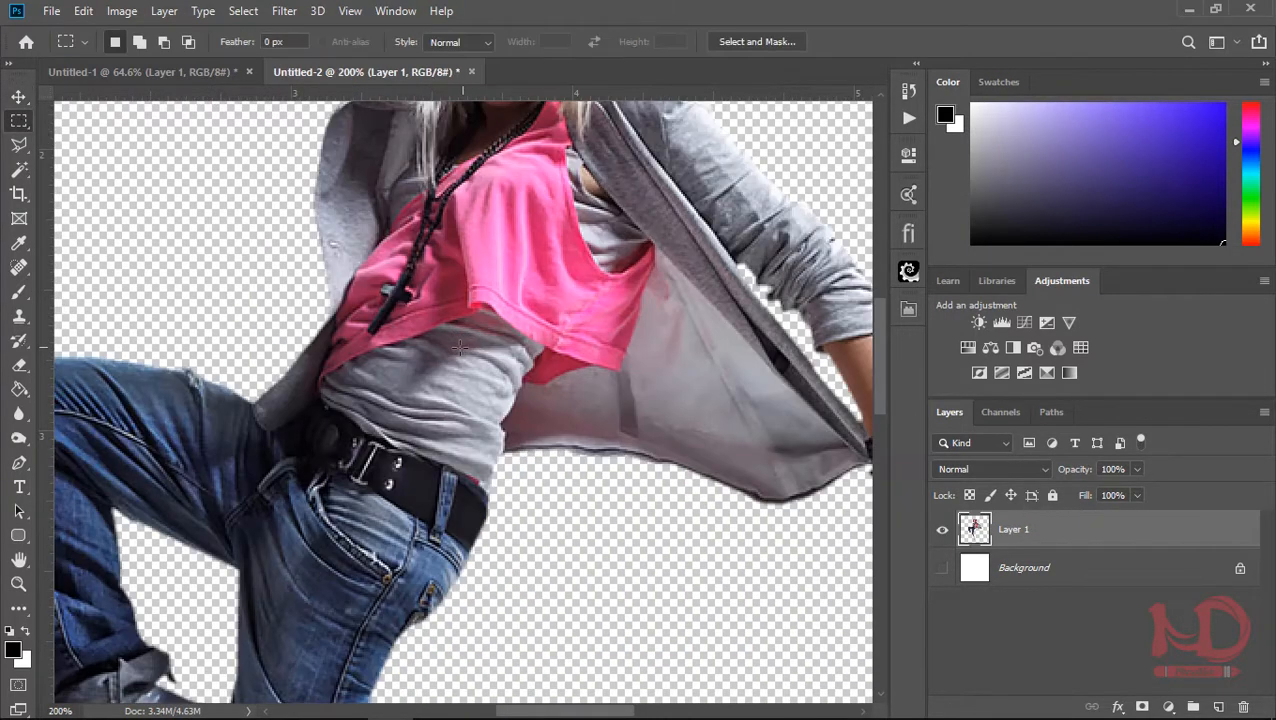
drag(449, 366, 456, 452)
right_click(456, 437)
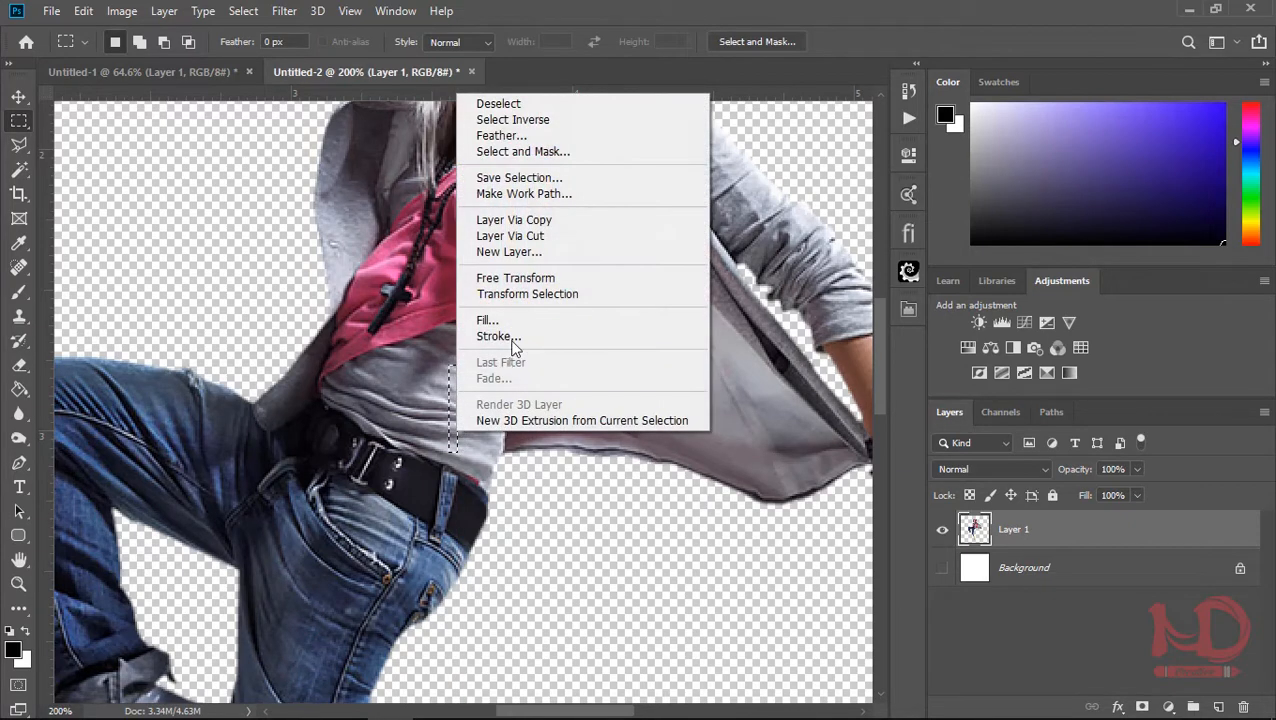
click(527, 217)
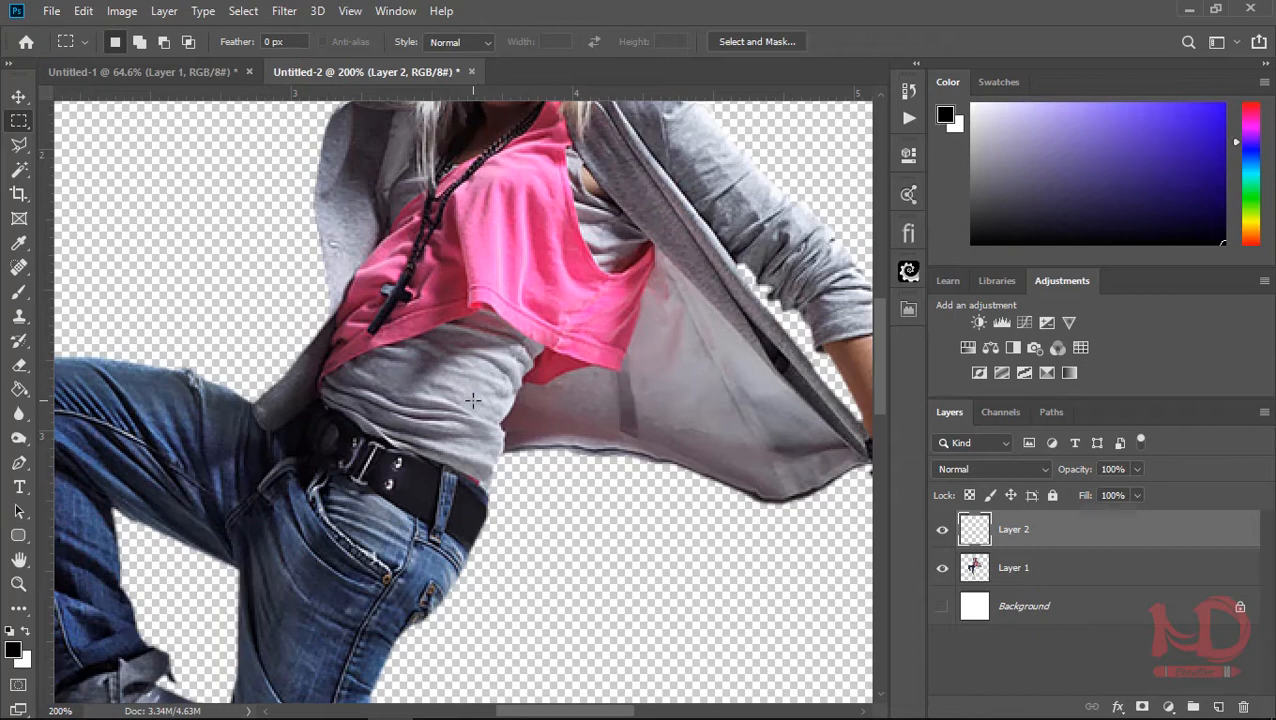
Stretch the grey shirt strip horizontally across the full width of the canvas, keeping its height at 100%
key(ctrl+t)
scroll(476, 405, down, 2)
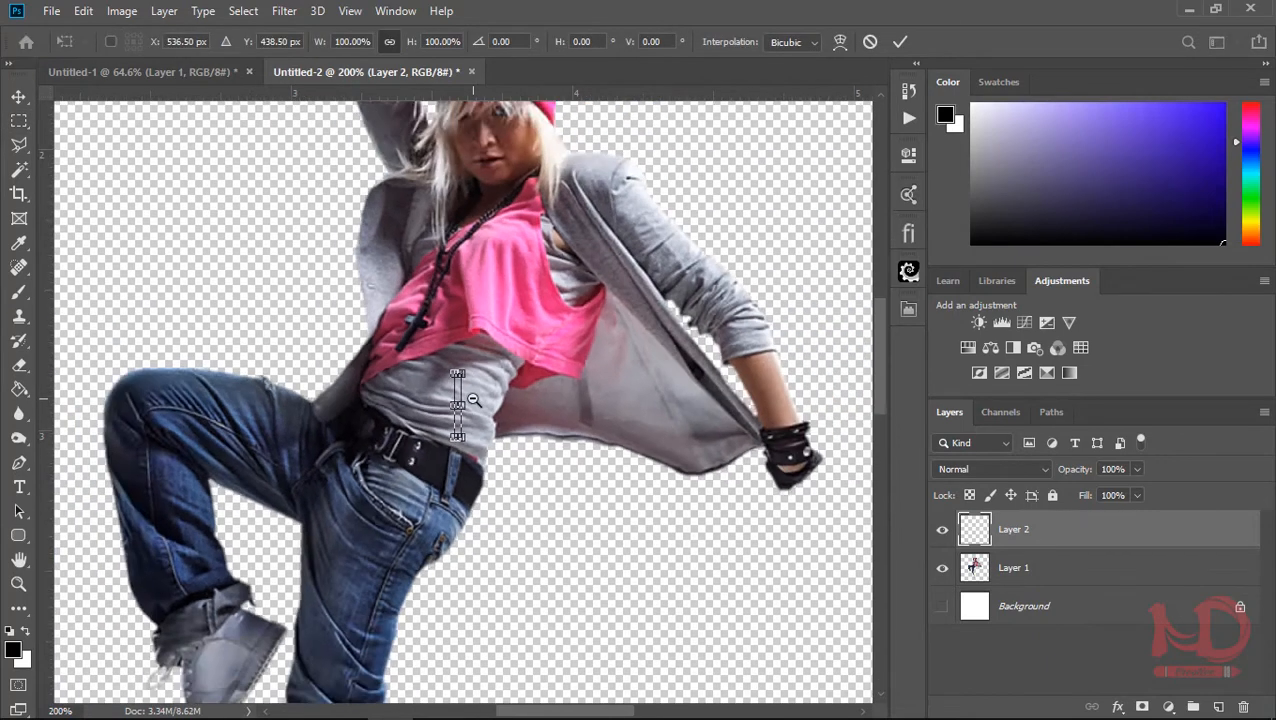
drag(509, 400, 806, 404)
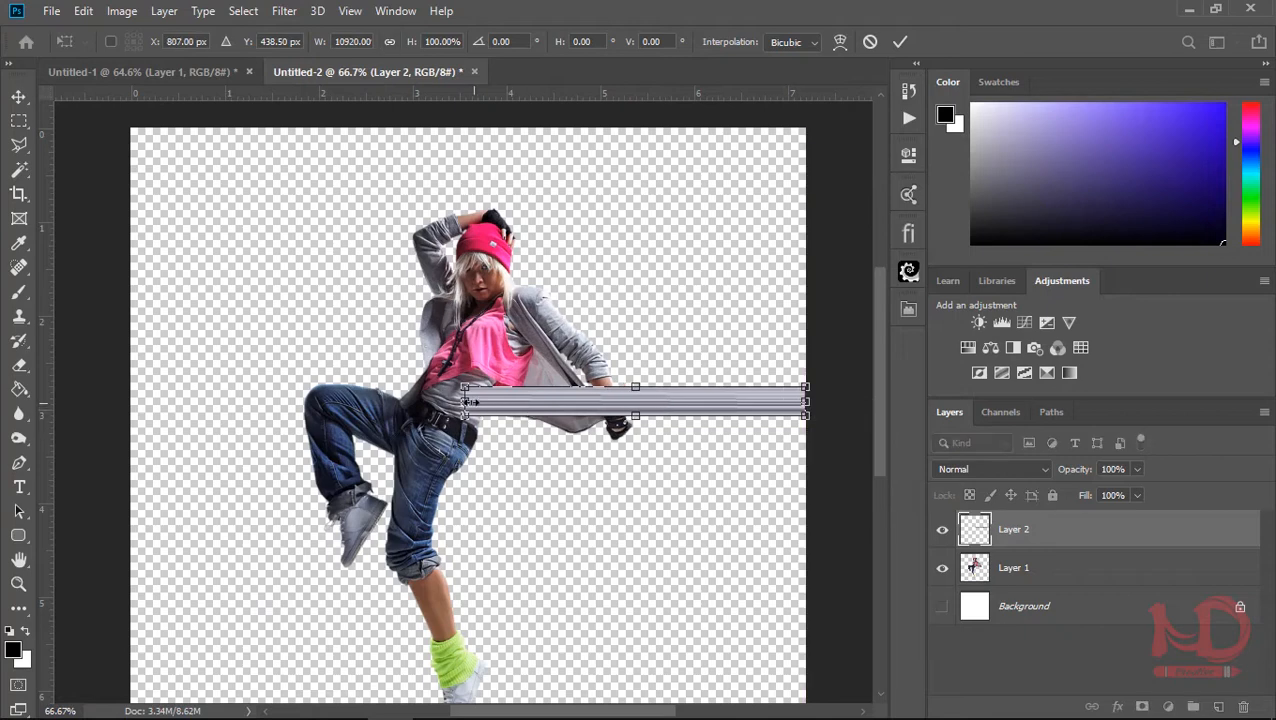
drag(470, 402, 145, 410)
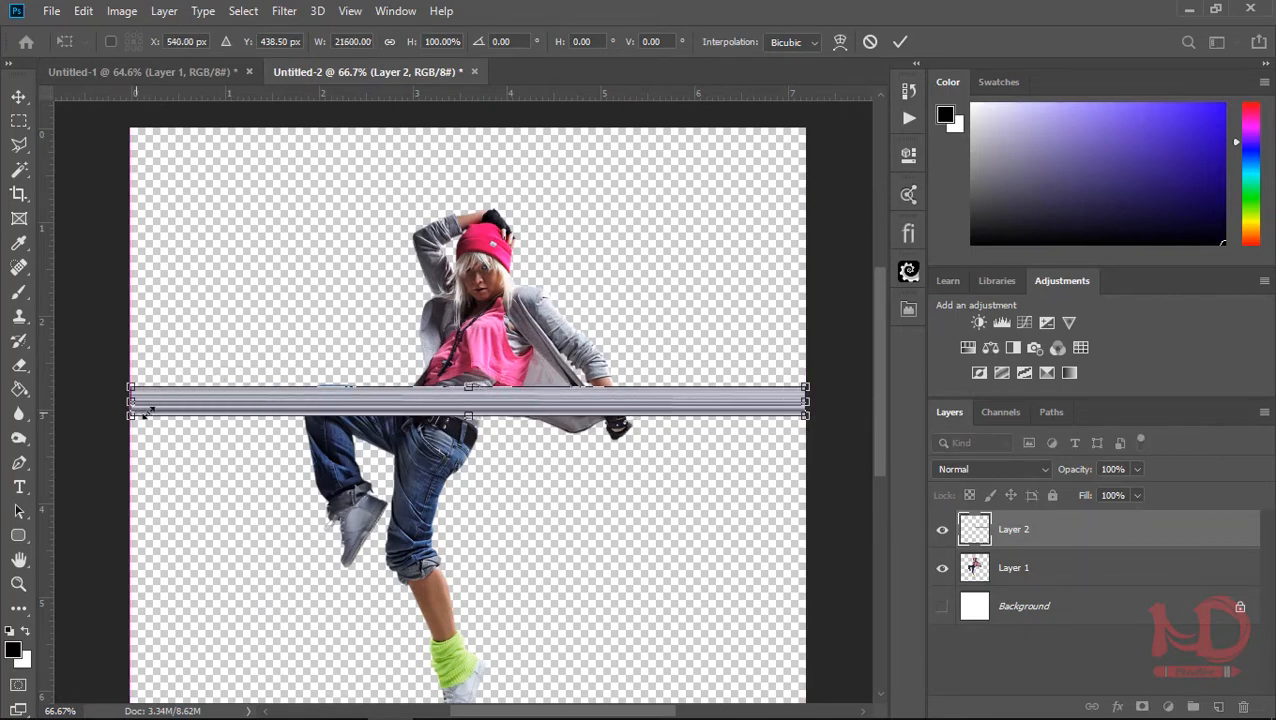
key(Return)
key(m)
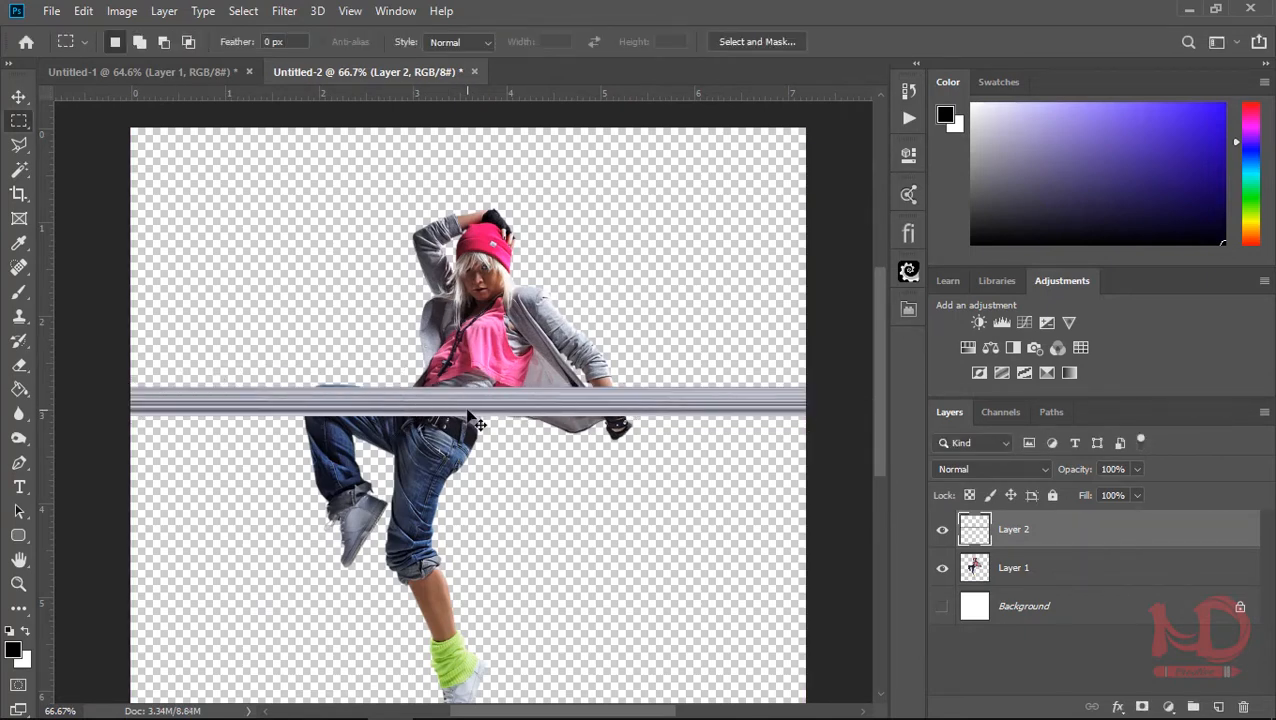
Move the grey striped band to the canvas's top edge and make it slightly taller
key(ctrl+t)
drag(468, 410, 479, 167)
key(Return)
key(m)
key(v)
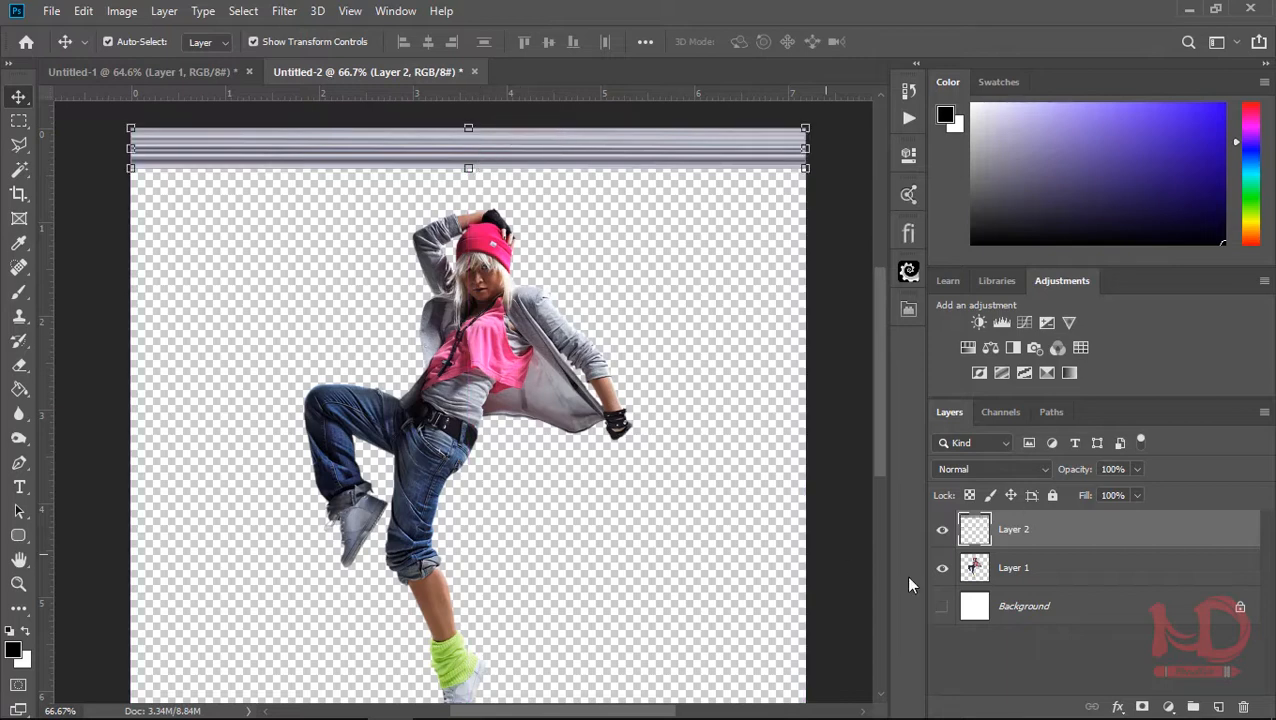
Select a narrow vertical strip of the dancer's pink top on Layer 1 and copy it to a new layer
click(999, 568)
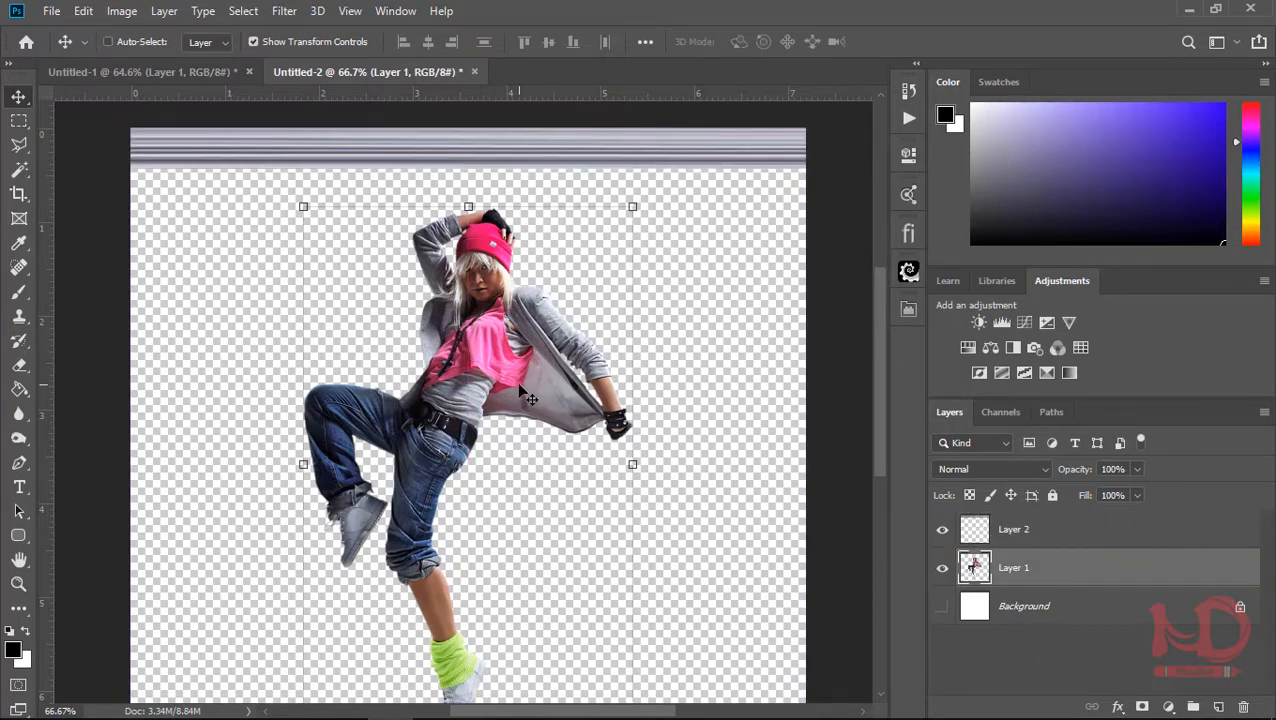
scroll(545, 372, up, 2)
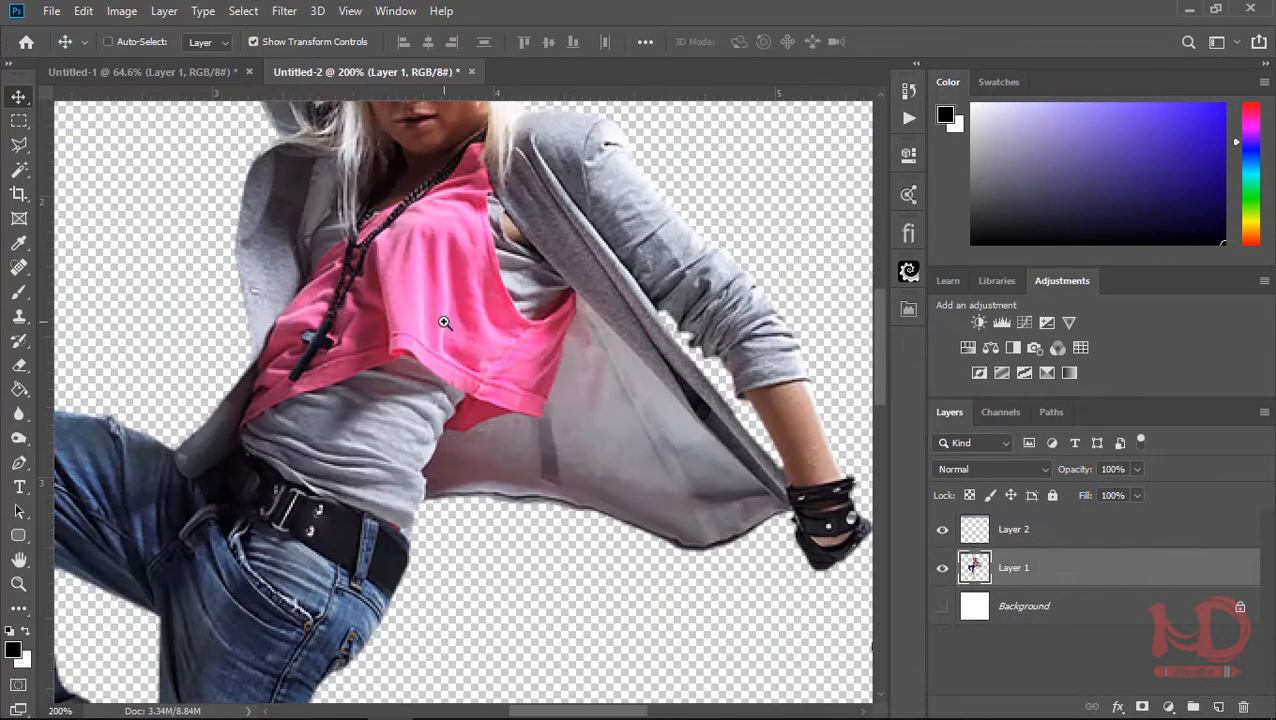
scroll(475, 340, up, 1)
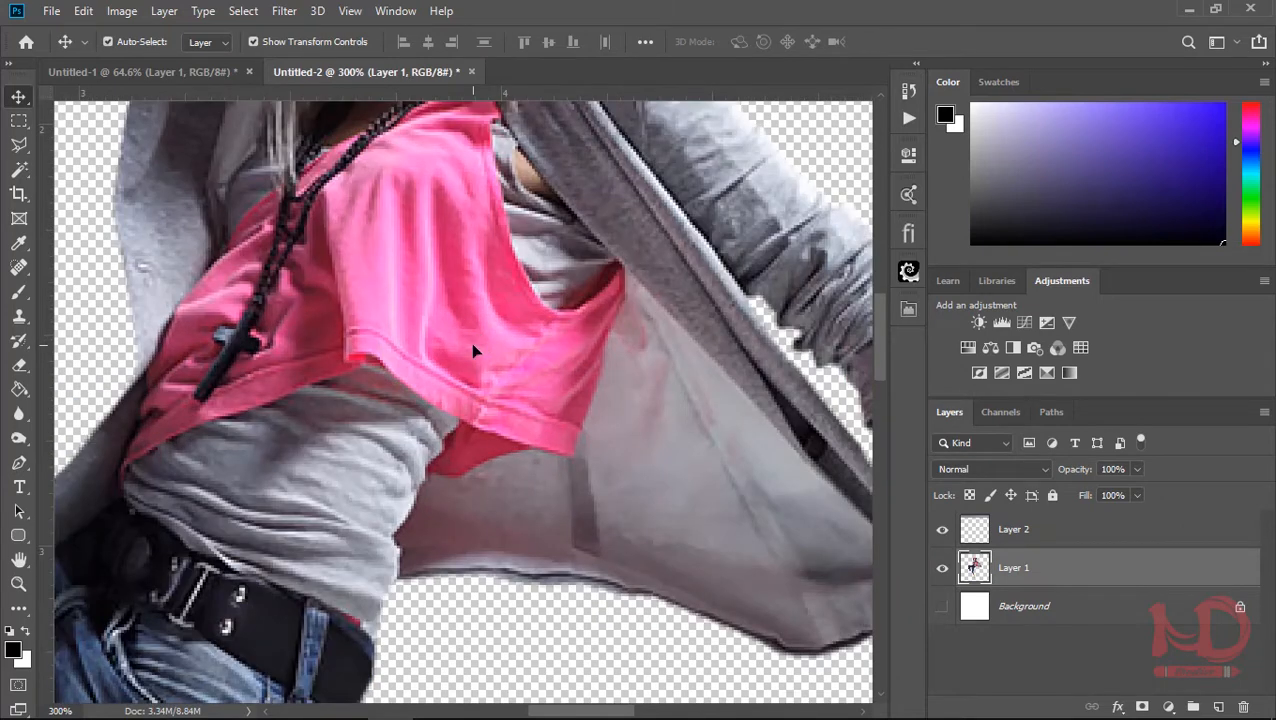
click(25, 120)
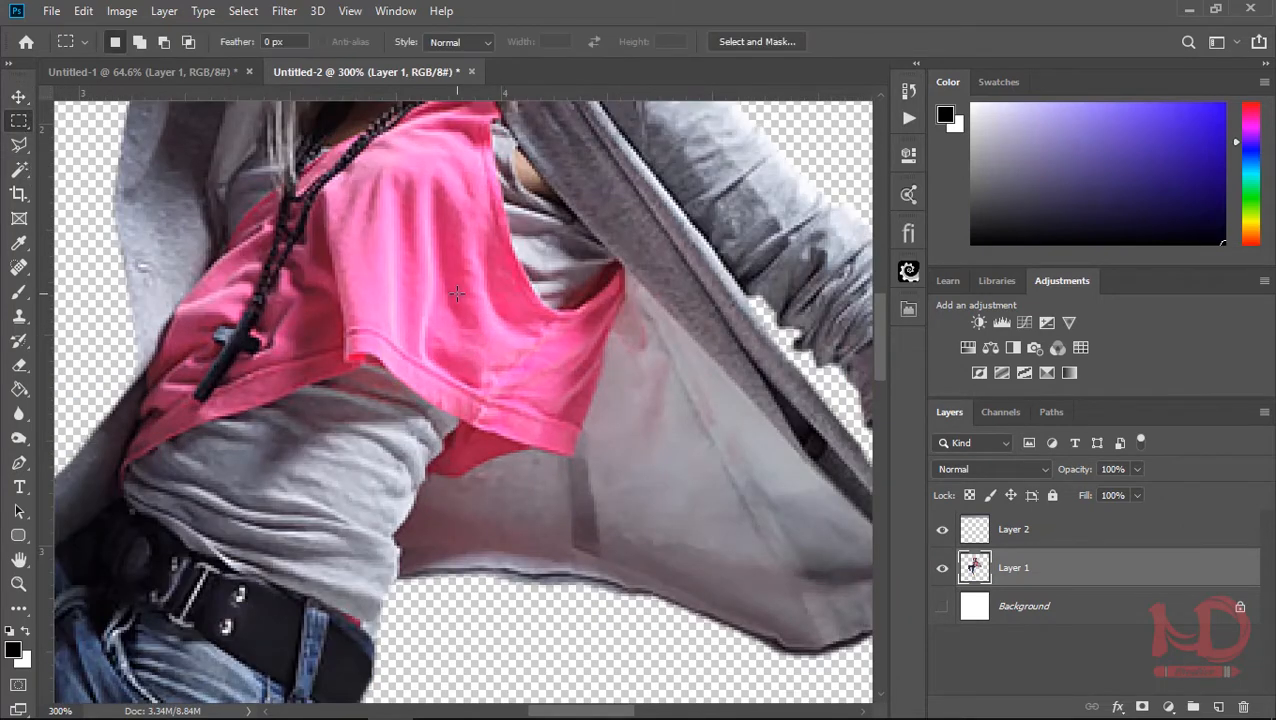
drag(458, 307, 460, 395)
right_click(459, 385)
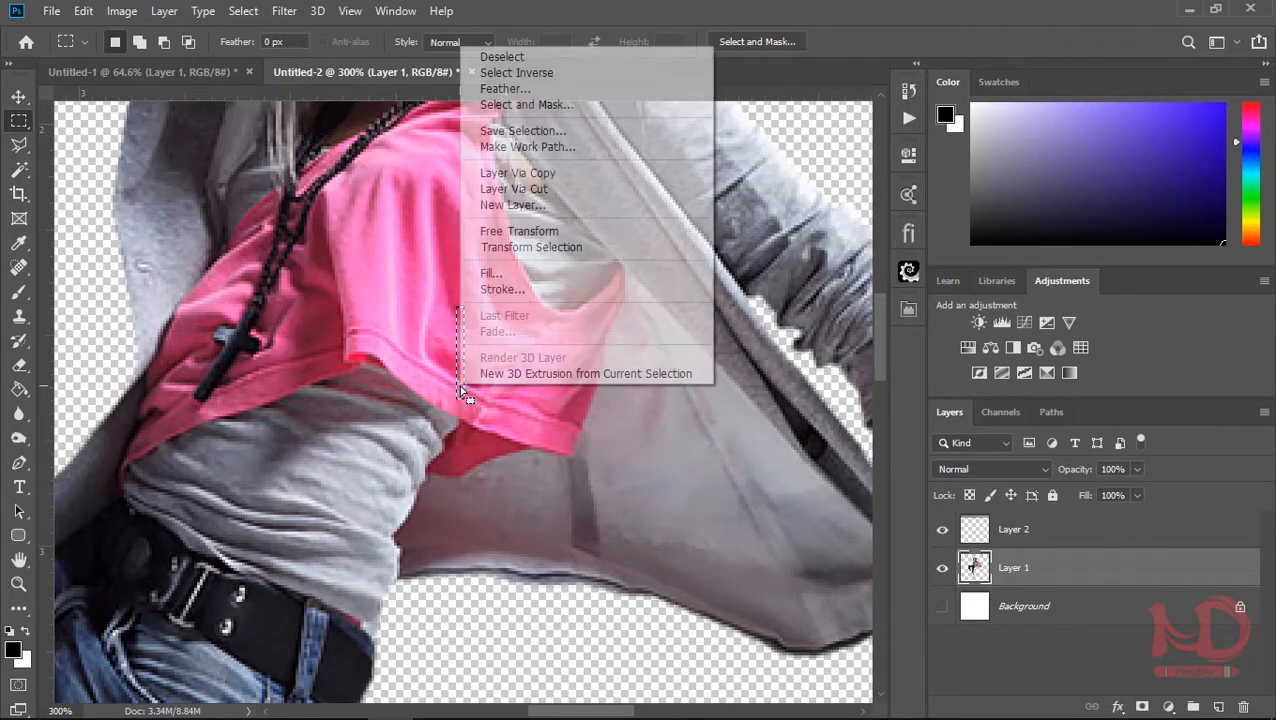
click(527, 173)
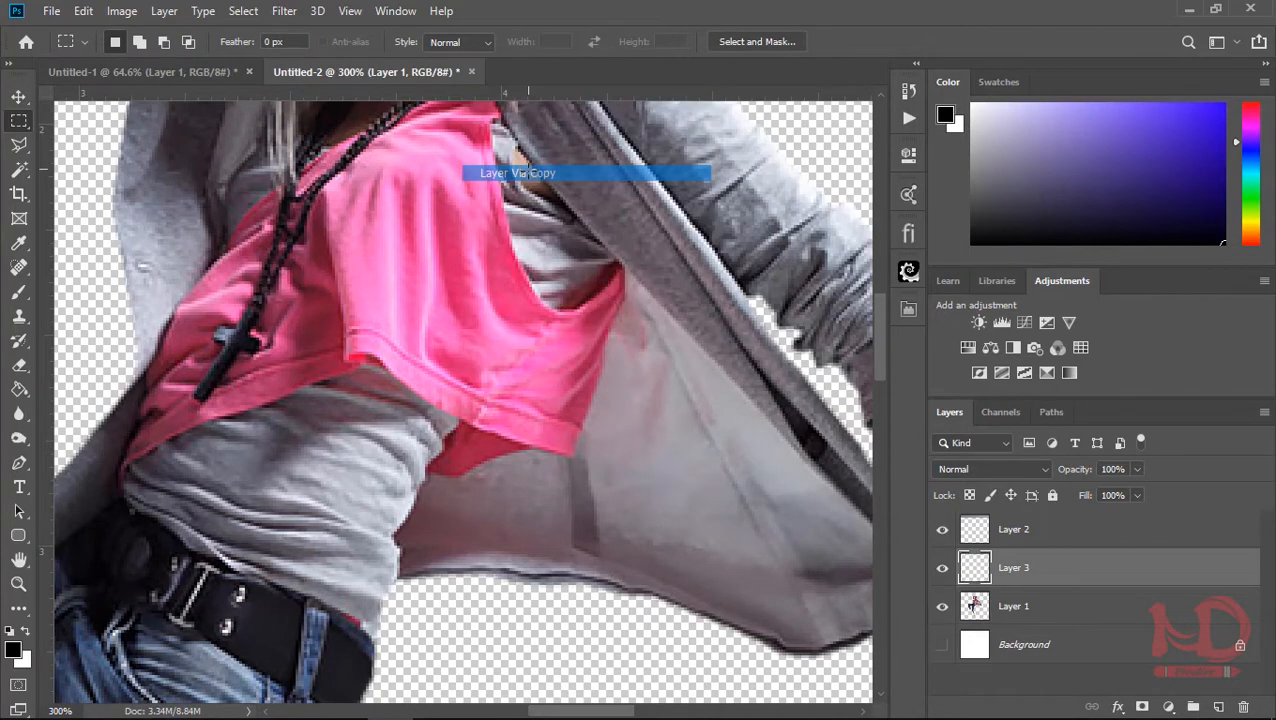
Stretch the pink strip horizontally across the full width of the canvas, keeping its height at 100%
alt+click(490, 285)
alt+click(490, 285)
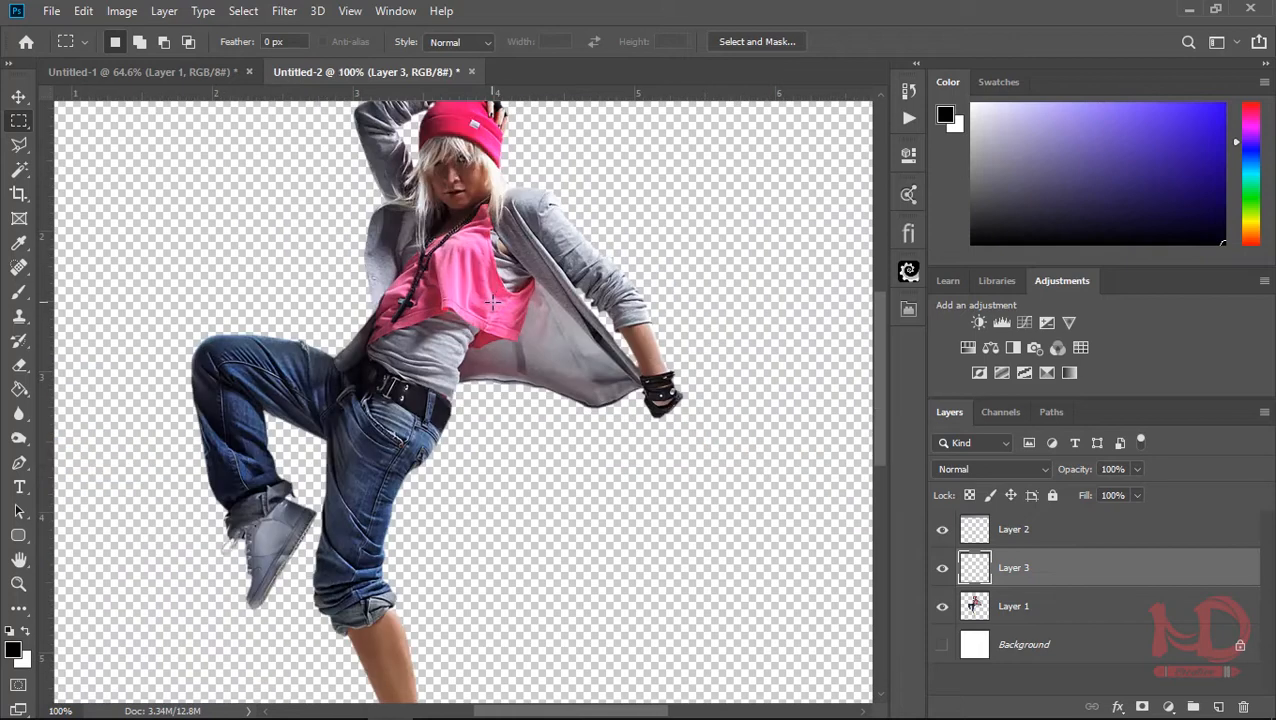
key(ctrl+t)
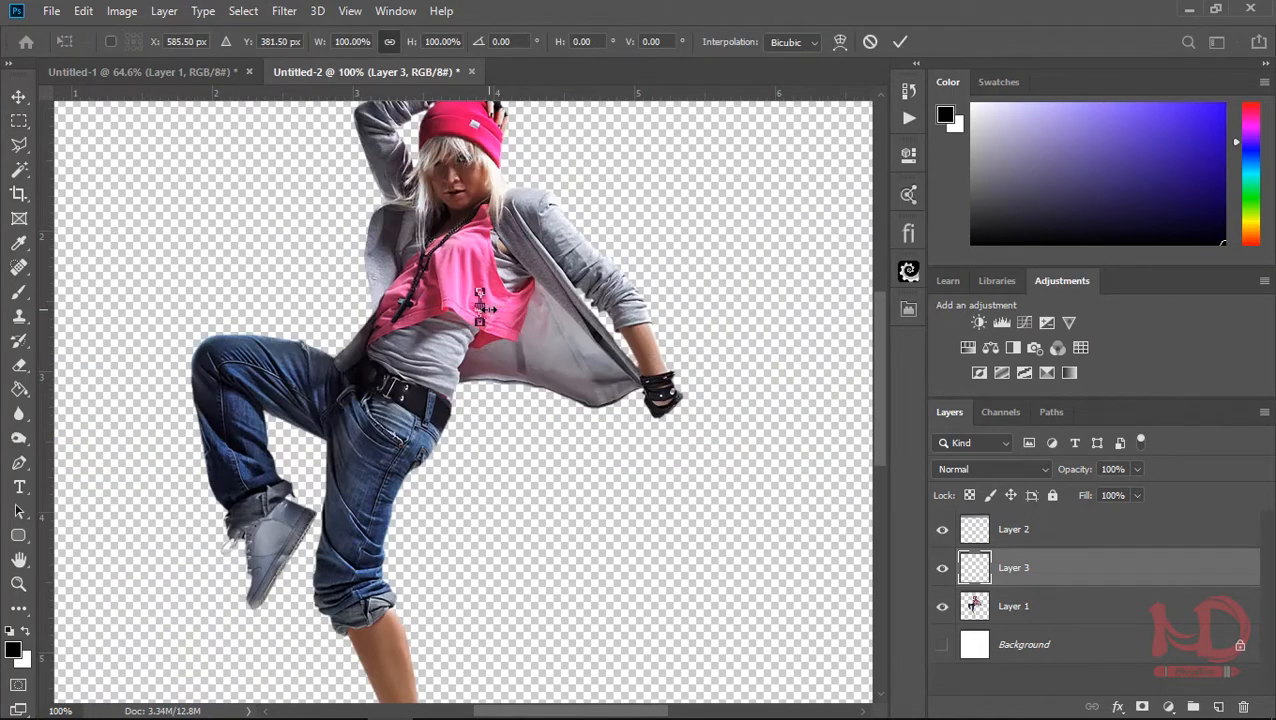
key(ctrl+minus)
drag(487, 309, 791, 318)
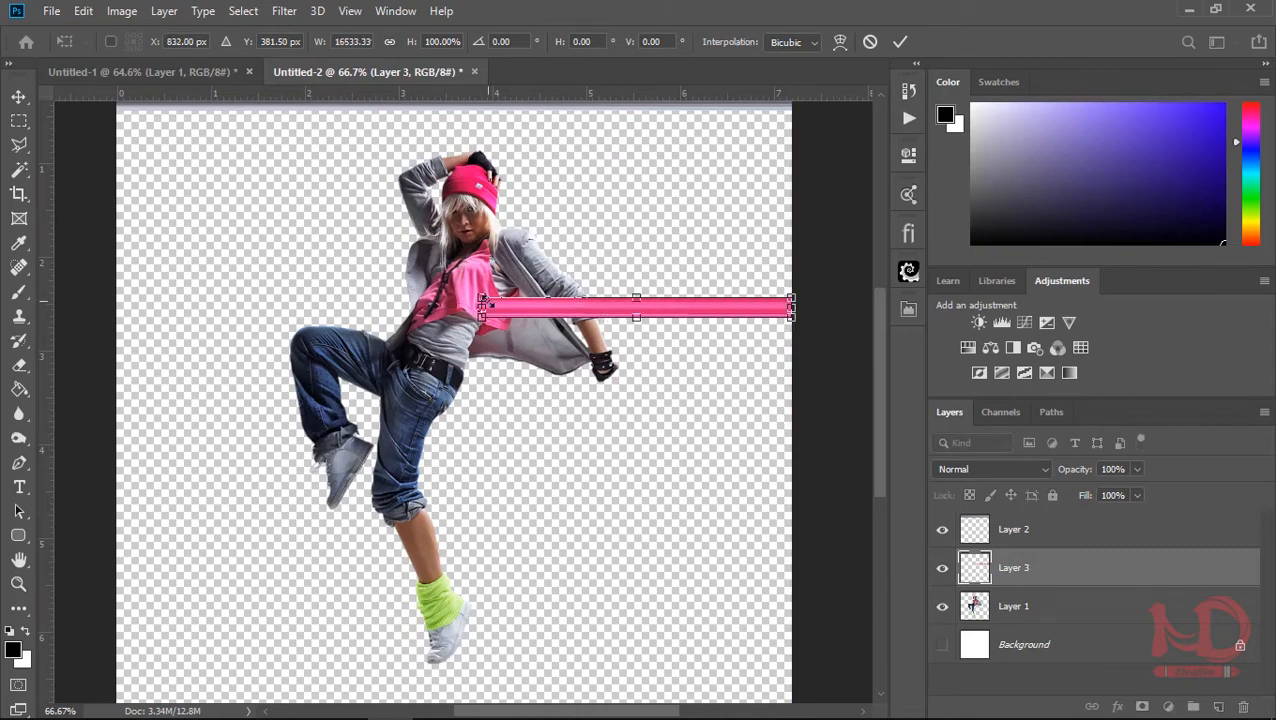
drag(483, 308, 115, 330)
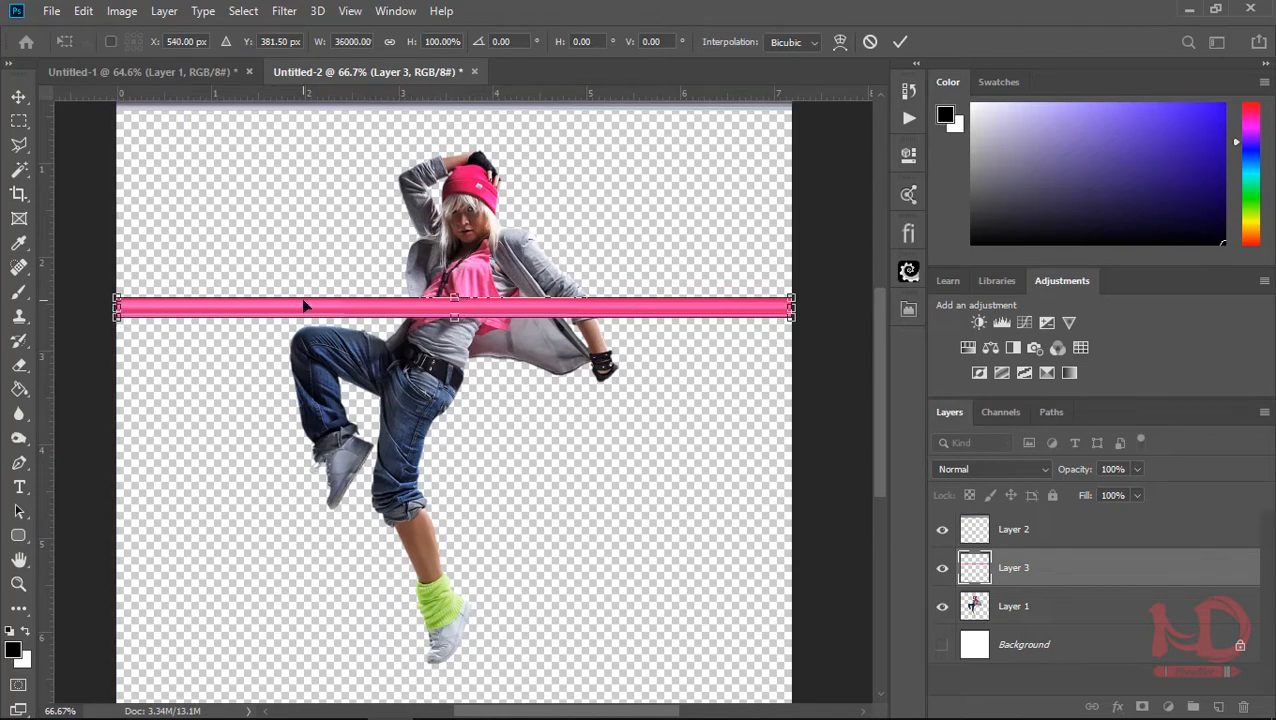
ctrl+alt+click(339, 316)
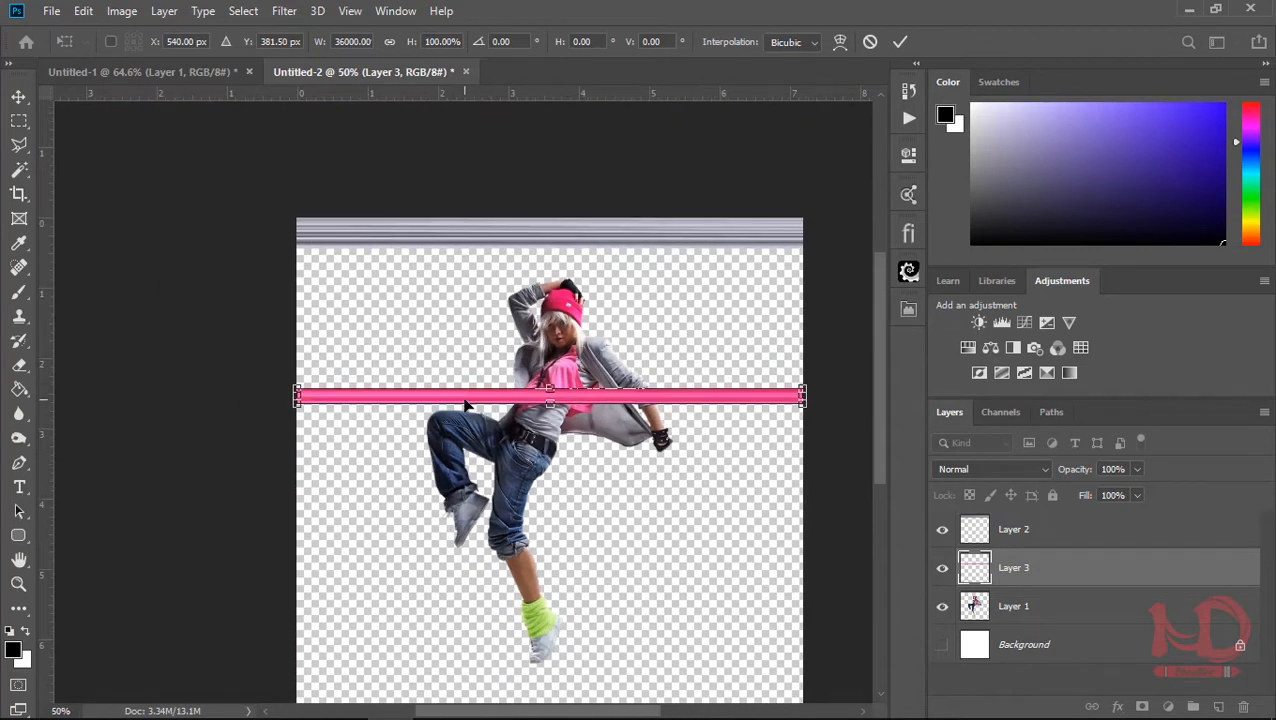
key(Return)
Place the pink band flush beneath the grey band near the canvas's top edge and make it slightly taller
key(v)
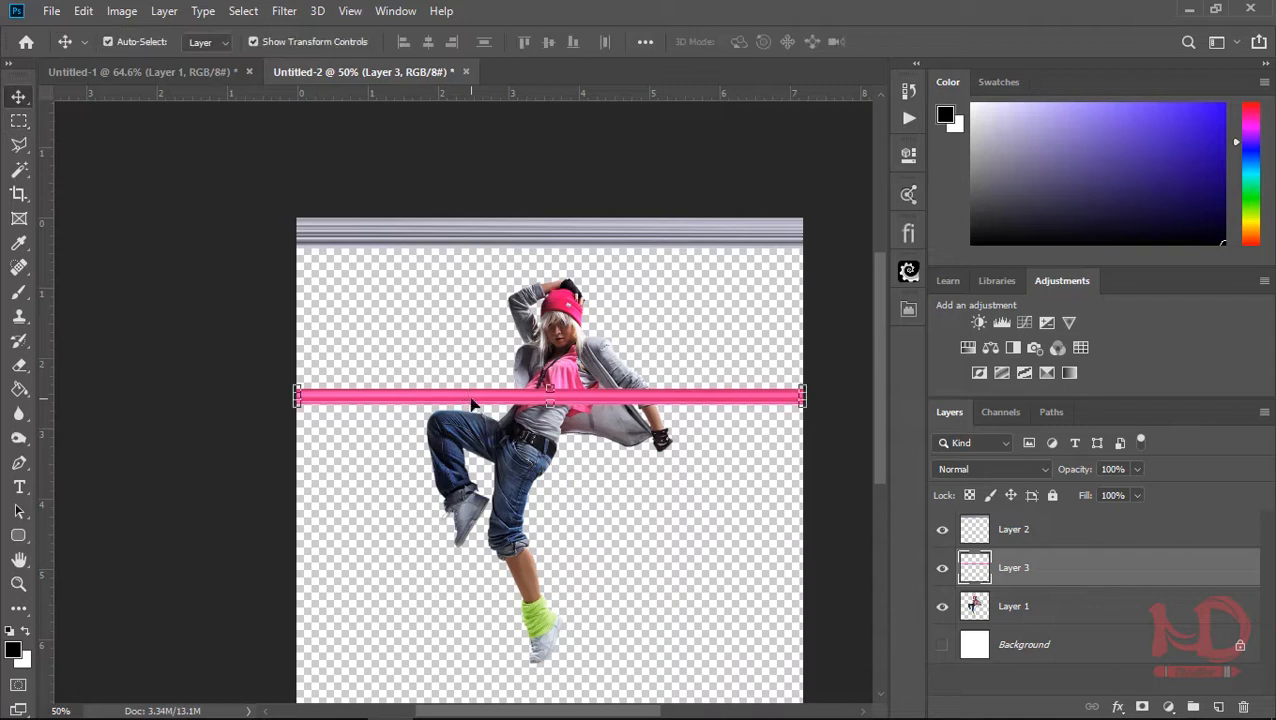
drag(472, 403, 461, 266)
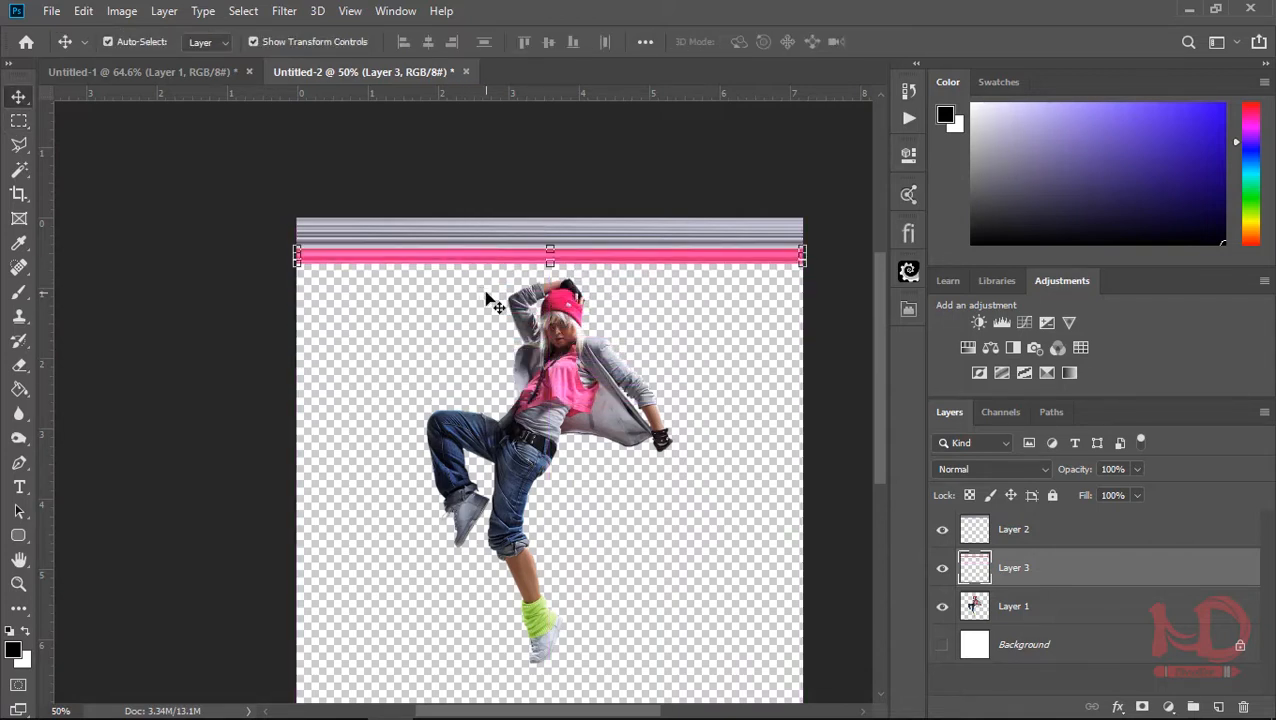
scroll(491, 240, up, 1)
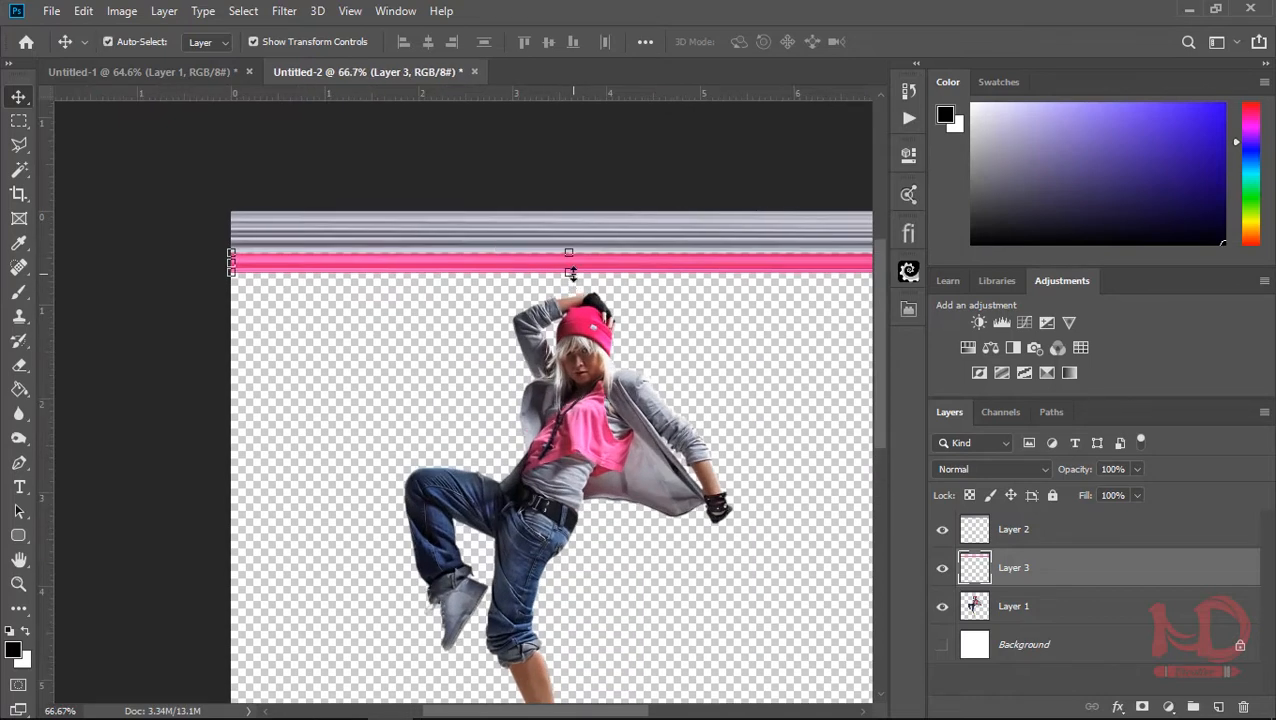
drag(571, 272, 569, 276)
key(Return)
key(shift+Up)
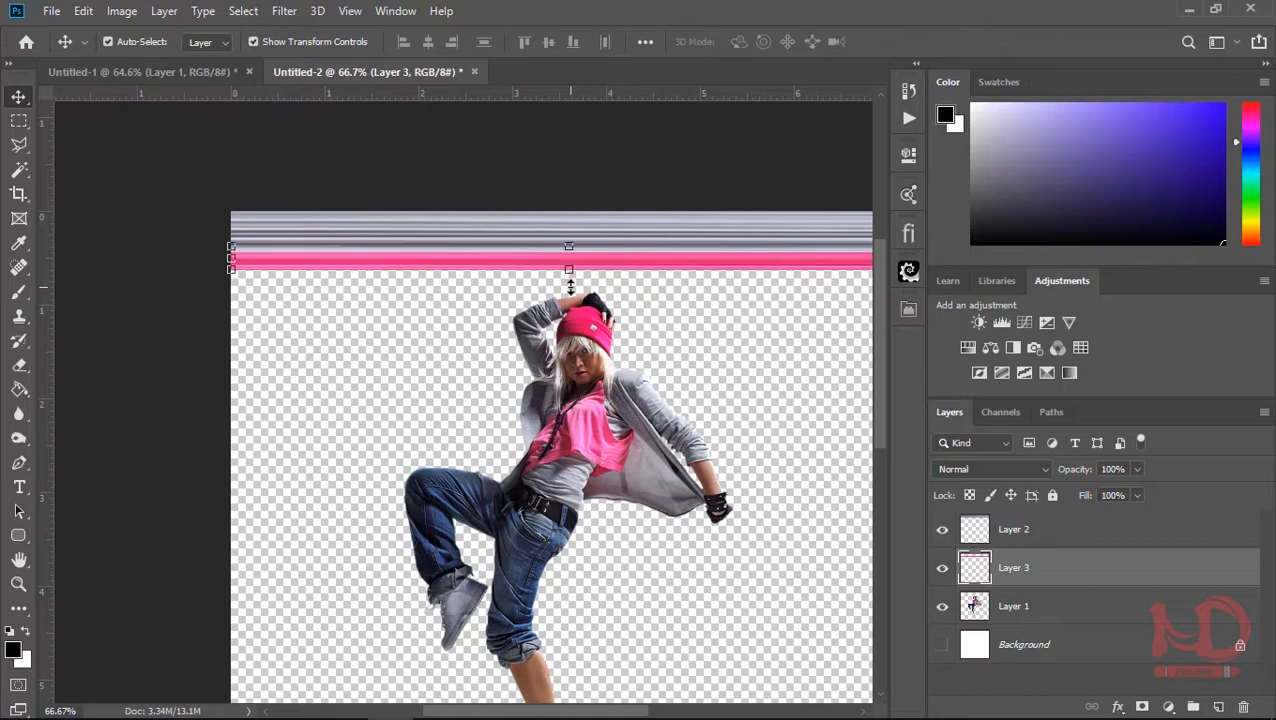
key(Down)
key(Down)
key(Down)
key(Down)
key(Down)
key(Down)
key(Down)
key(Down)
key(Down)
key(Down)
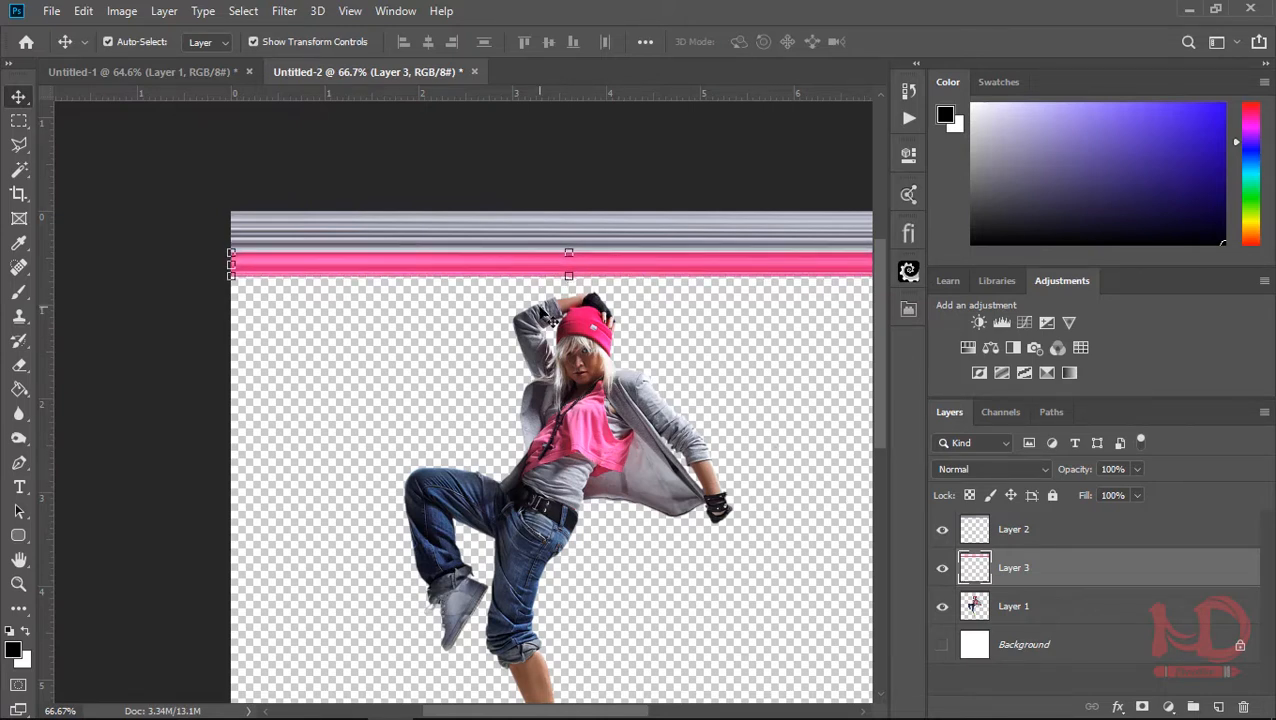
Select a narrow vertical strip of the jeans' thigh on Layer 1 and copy it to a new layer
key(ctrl+space)
click(605, 457)
ctrl+click(606, 458)
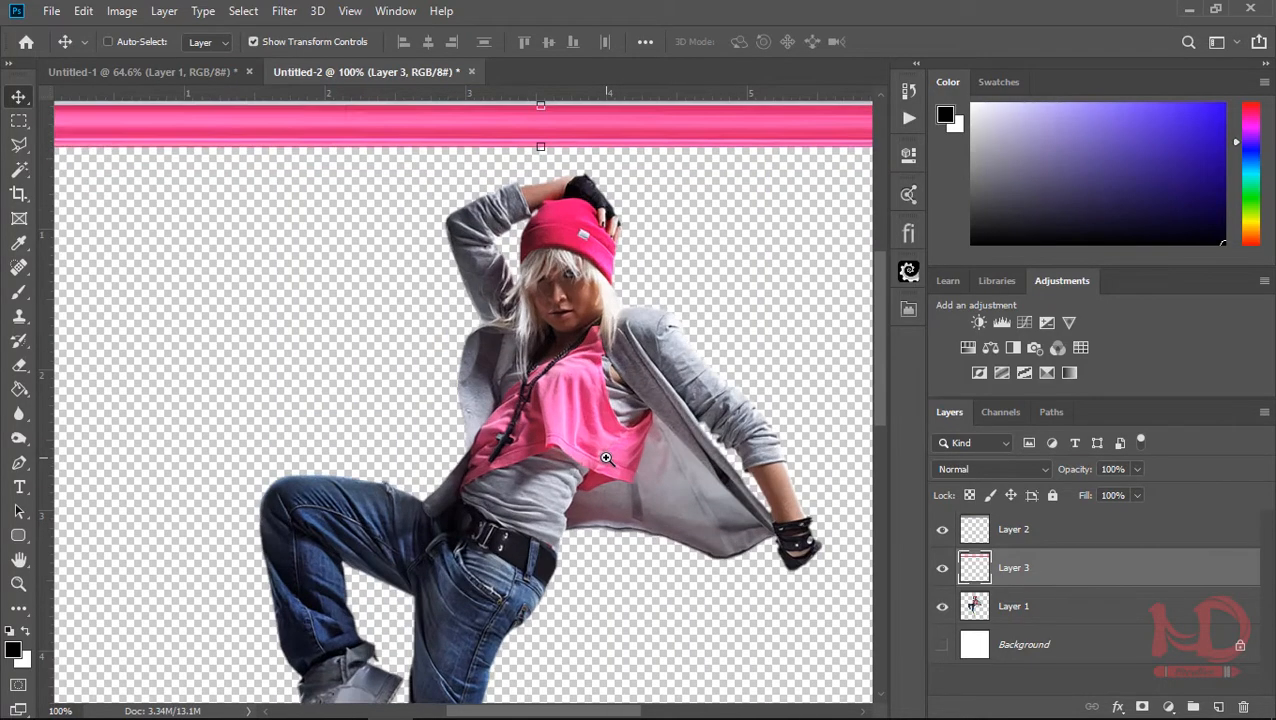
drag(525, 530, 596, 448)
alt+click(609, 350)
drag(501, 592, 544, 432)
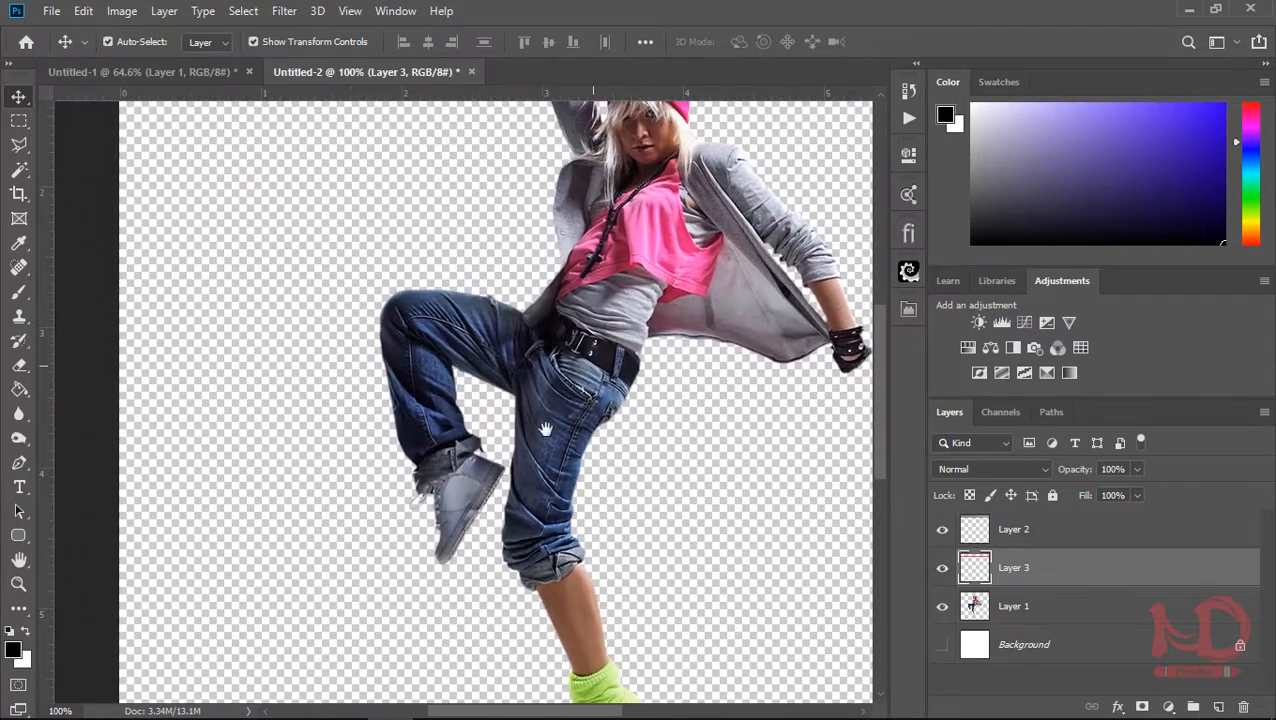
ctrl+click(536, 438)
key(m)
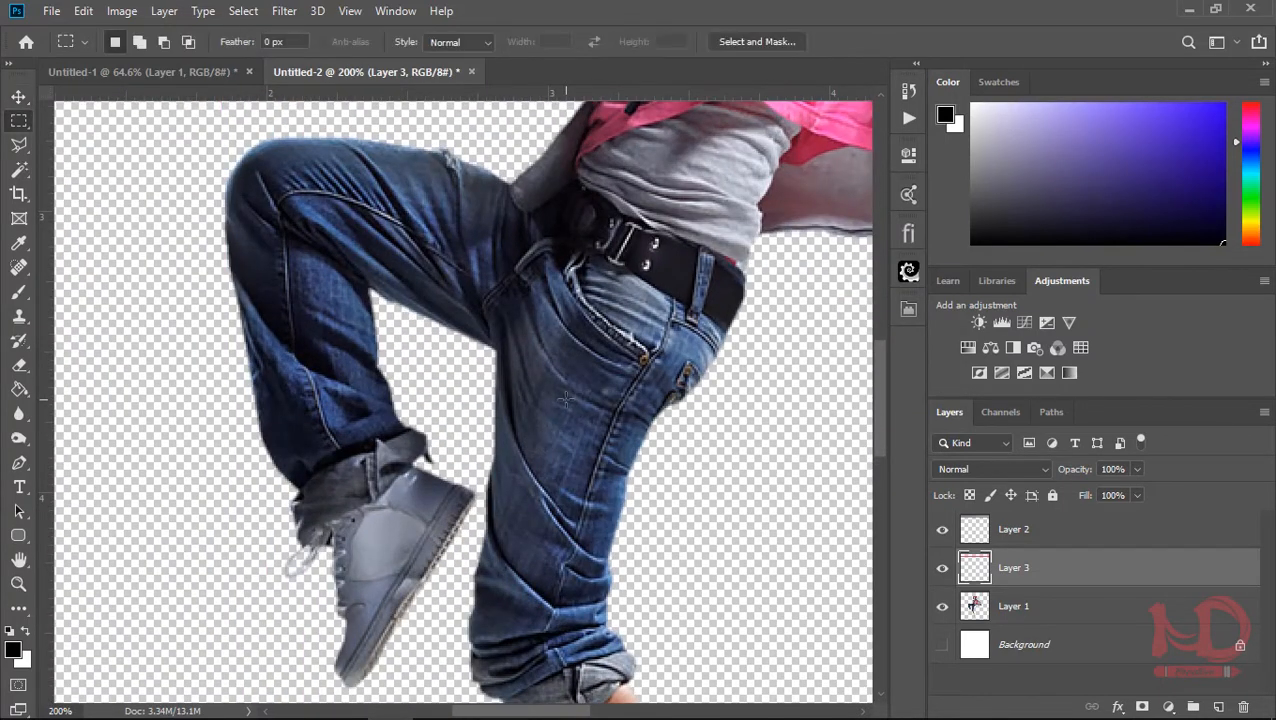
drag(557, 391, 563, 490)
click(1004, 607)
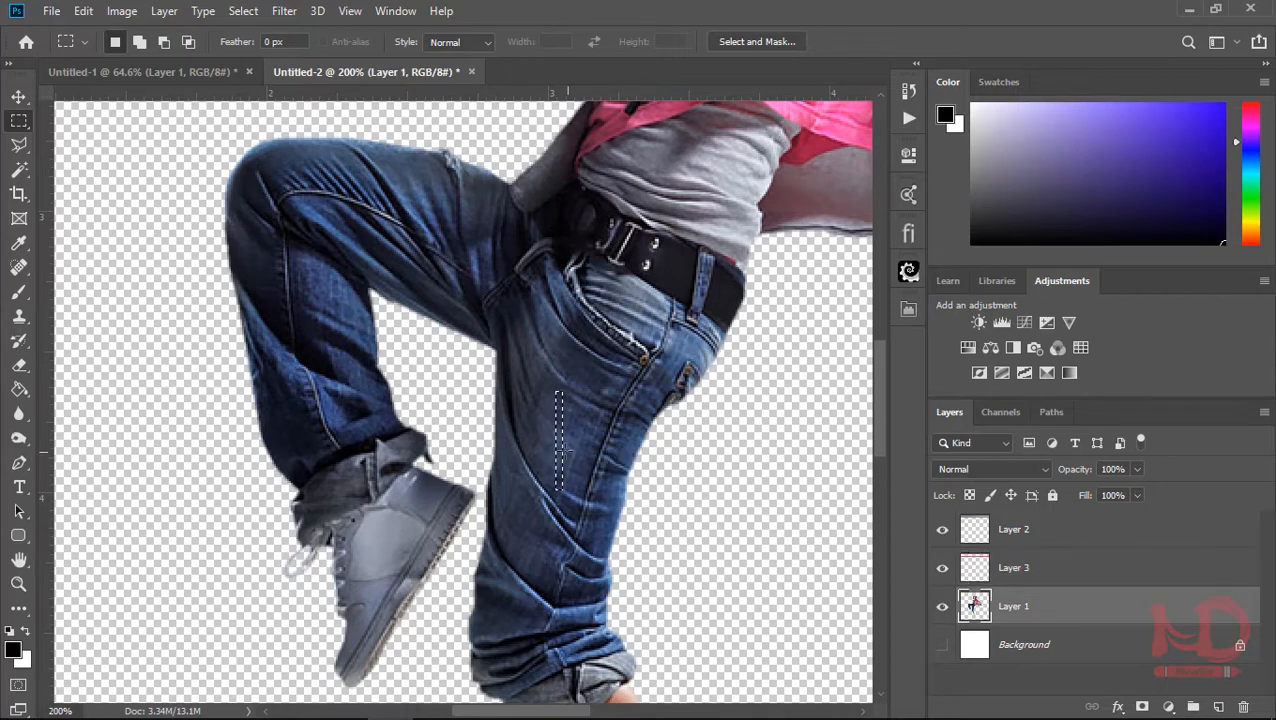
right_click(563, 460)
click(605, 237)
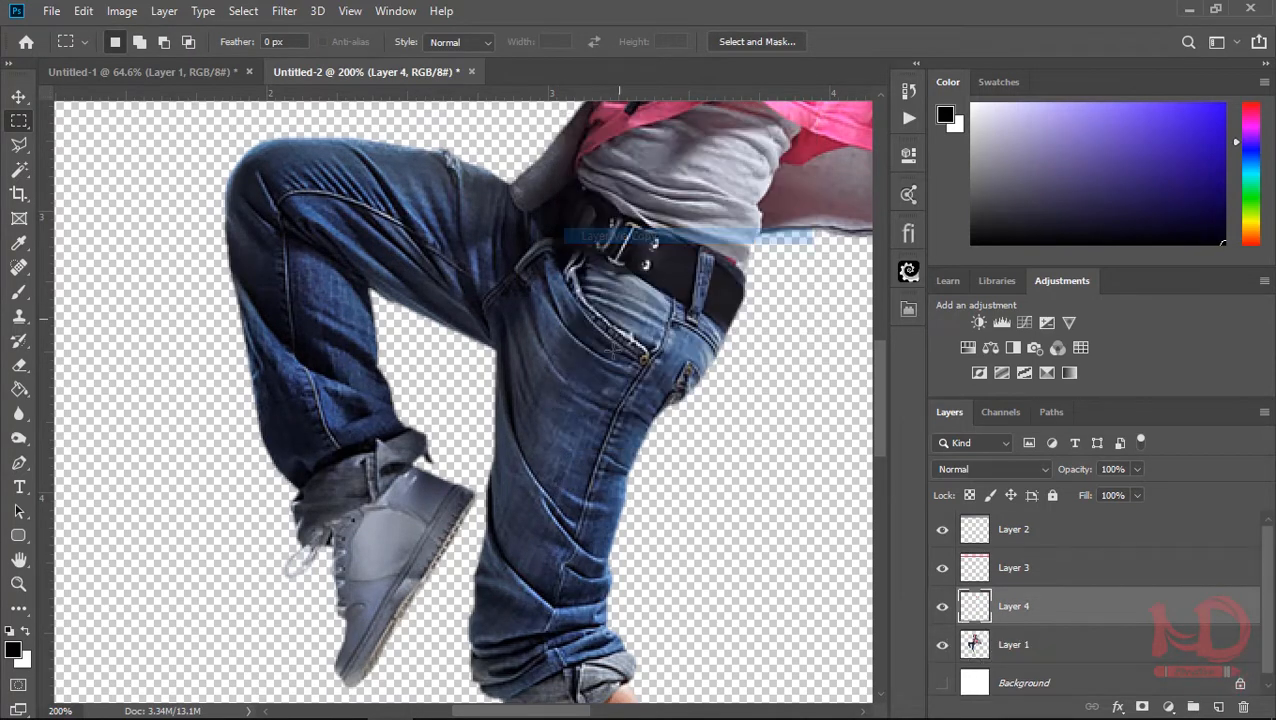
Stretch the denim strip horizontally across the full width of the canvas, keeping its height at 100%
key(ctrl+0)
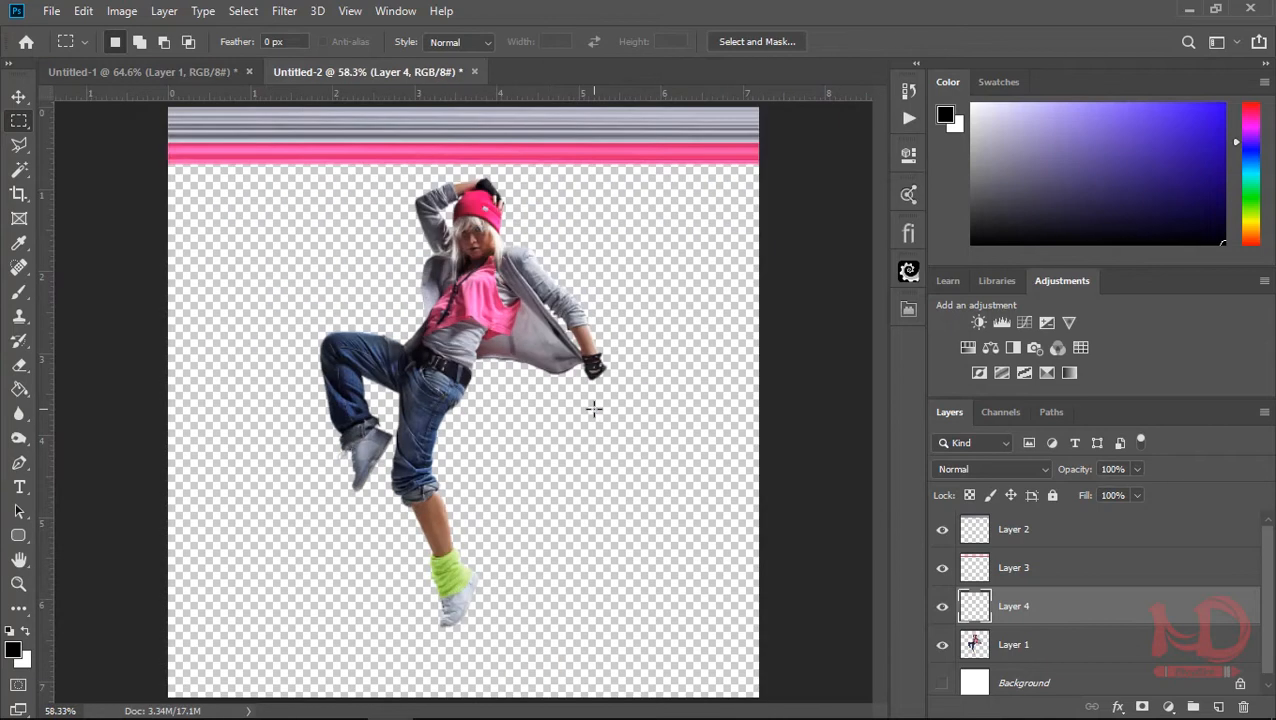
key(ctrl+t)
drag(418, 418, 745, 427)
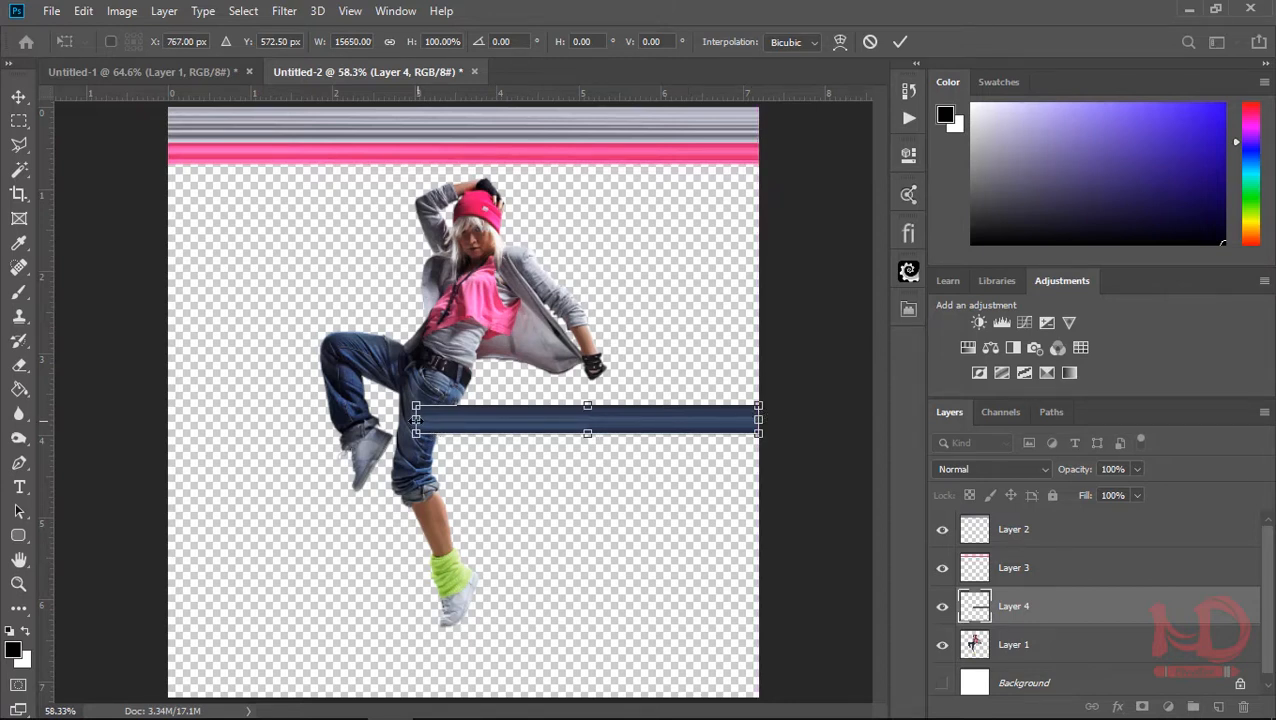
drag(416, 419, 168, 420)
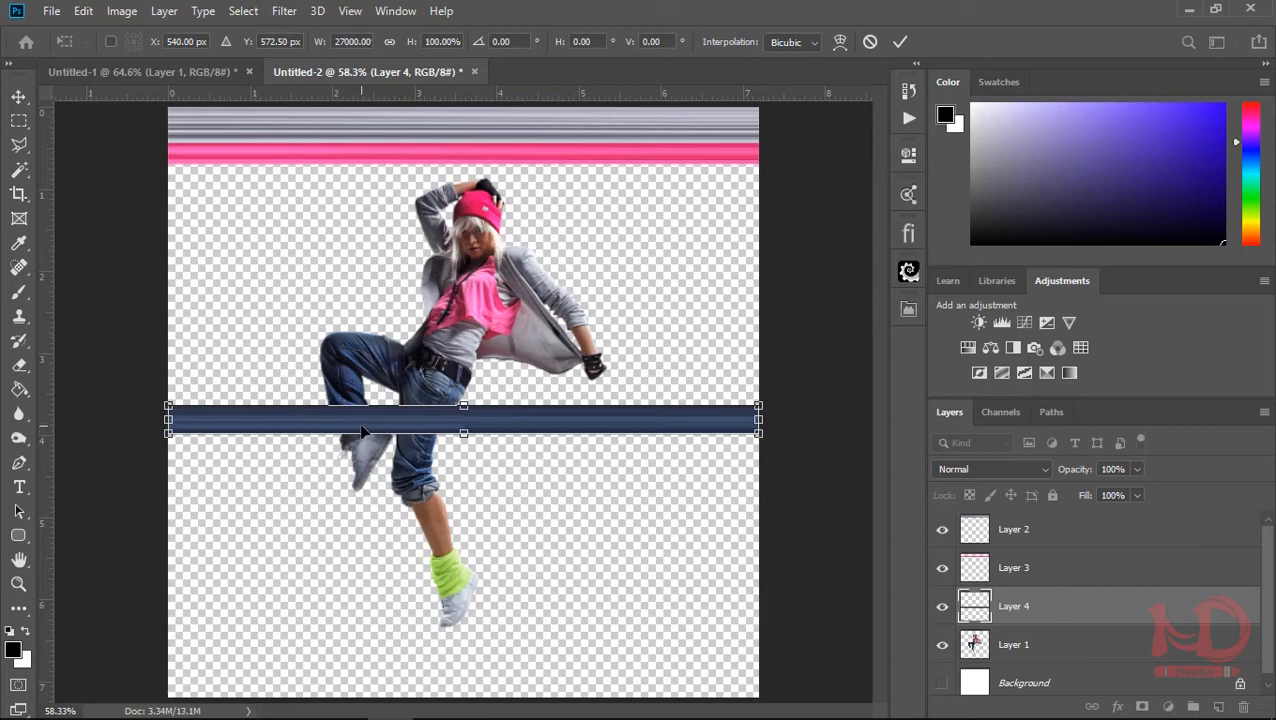
key(Return)
Move the denim band up flush beneath the pink band and reduce its height to about 87%
key(v)
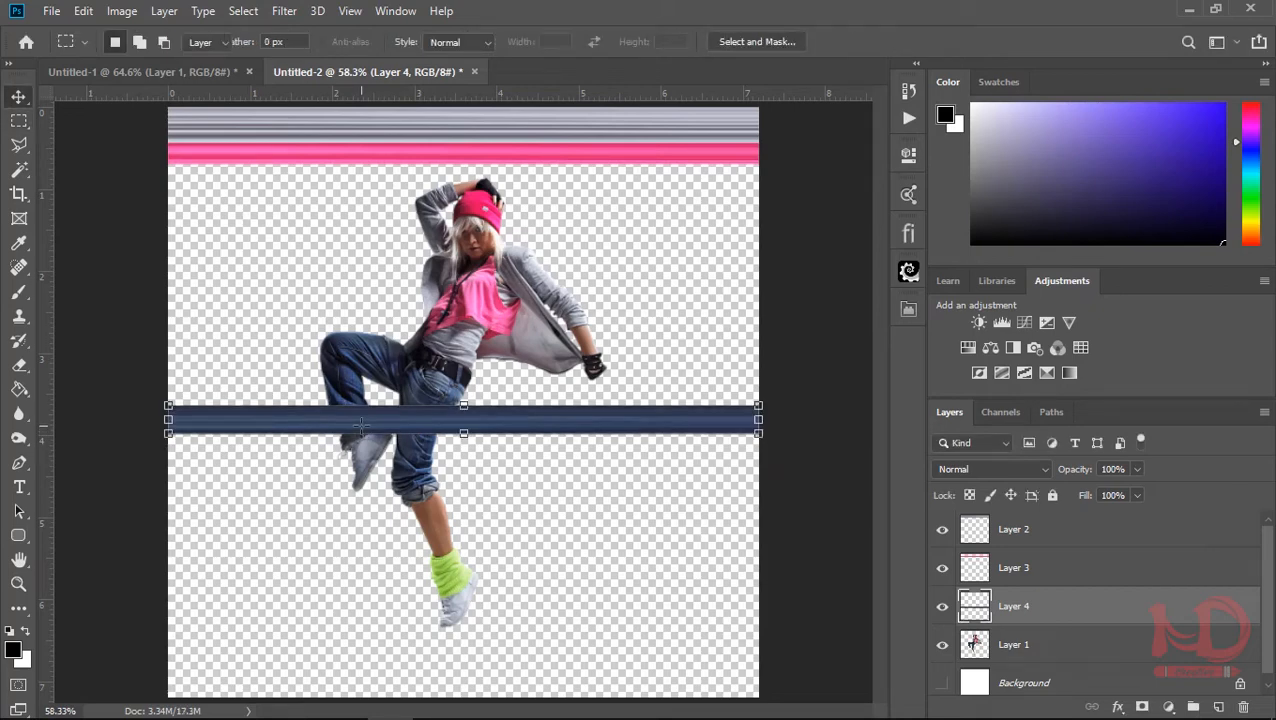
key(shift+Up)
key(shift+Up)
key(shift+Up)
key(shift+Up)
key(shift+Up)
key(shift+Up)
key(shift+Up)
key(shift+Up)
key(shift+Up)
key(shift+Up)
key(shift+Up)
key(shift+Up)
key(shift+Up)
key(shift+Up)
key(shift+Up)
key(shift+Up)
key(shift+Up)
key(shift+Up)
key(shift+Up)
key(shift+Up)
key(shift+Up)
key(shift+Up)
key(shift+Up)
key(shift+Up)
key(shift+Up)
key(shift+Up)
key(shift+Up)
key(shift+Up)
key(shift+Up)
key(shift+Up)
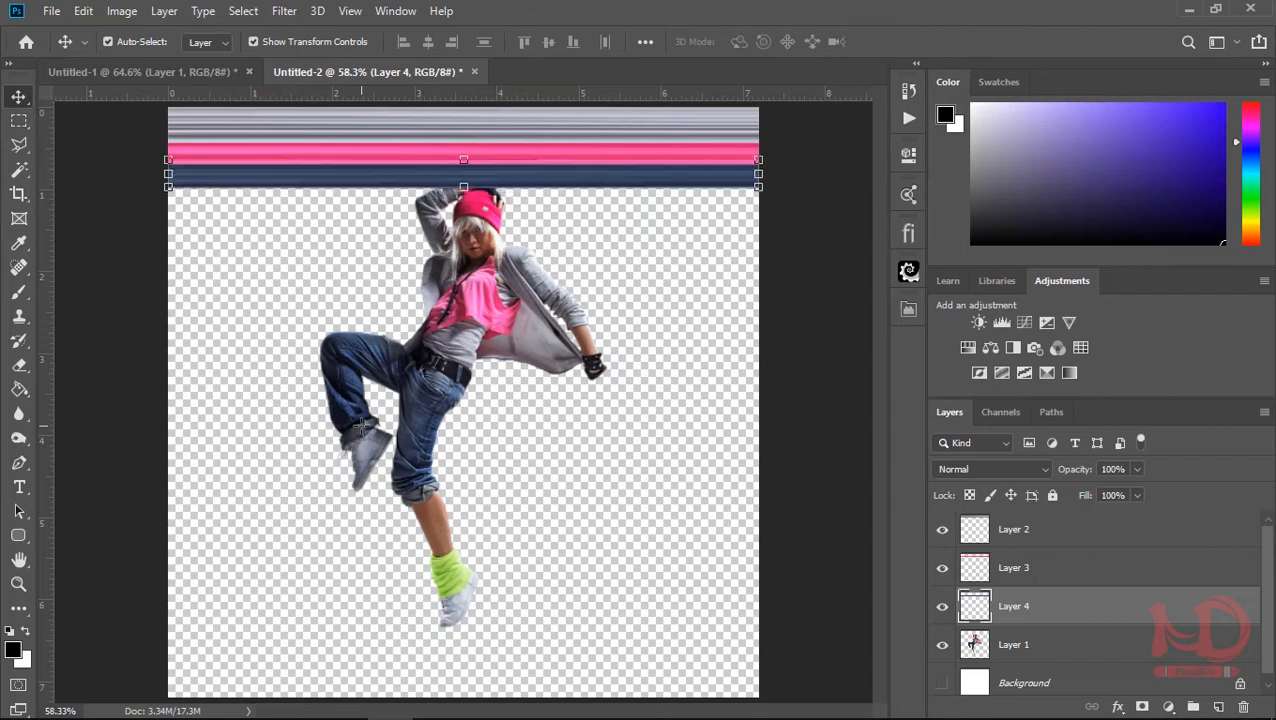
key(Down)
key(Down)
key(Down)
key(Down)
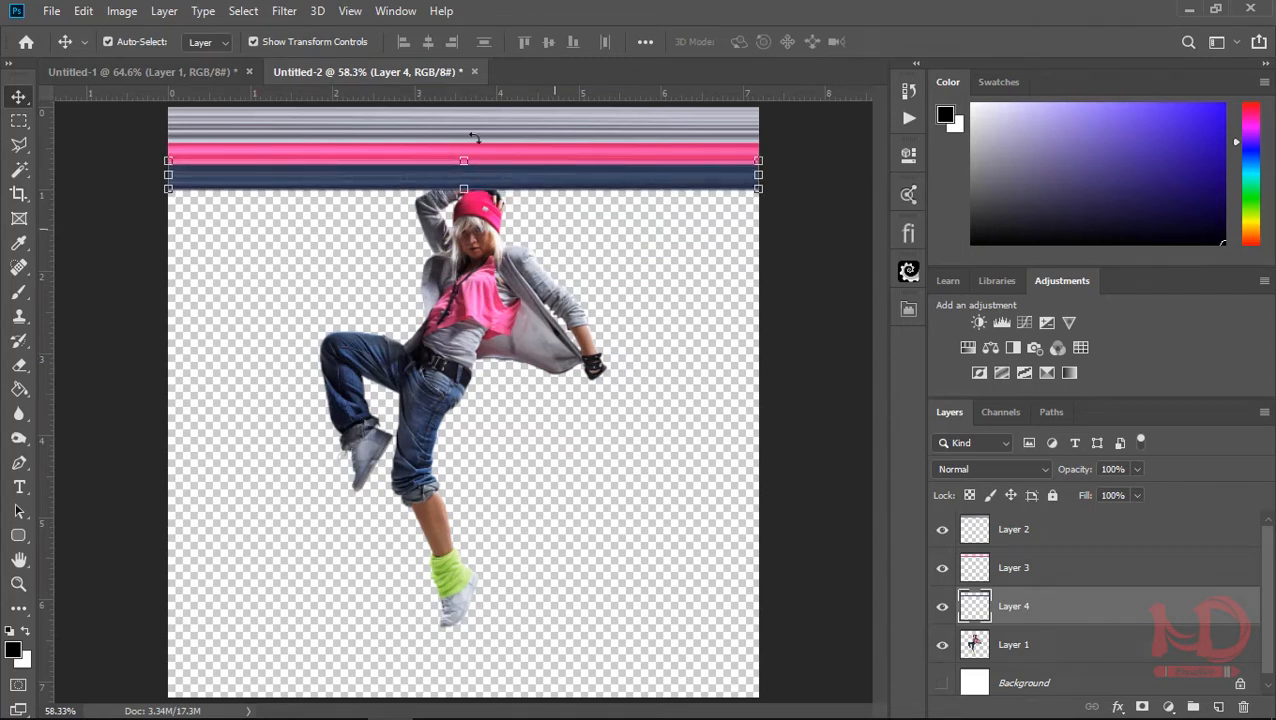
drag(466, 187, 466, 184)
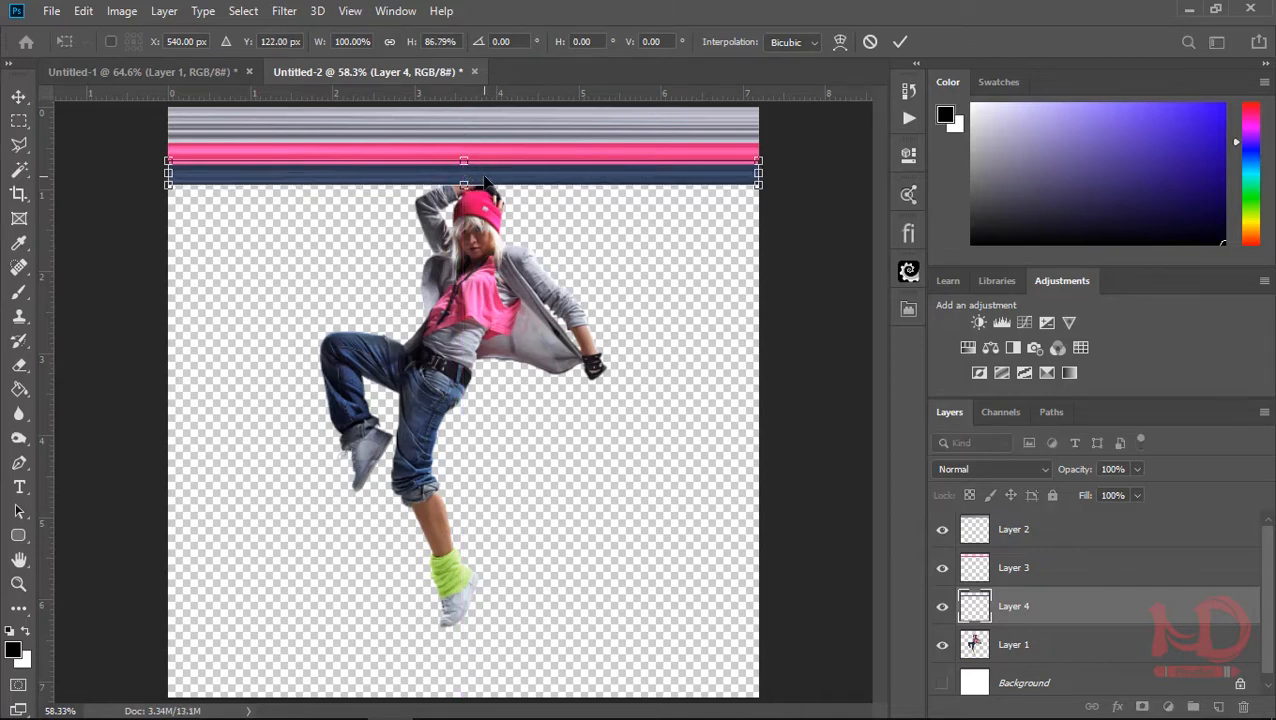
key(Return)
Select a narrow vertical strip of the green leg warmer on Layer 1 and copy it to a new layer
scroll(453, 608, up, 4)
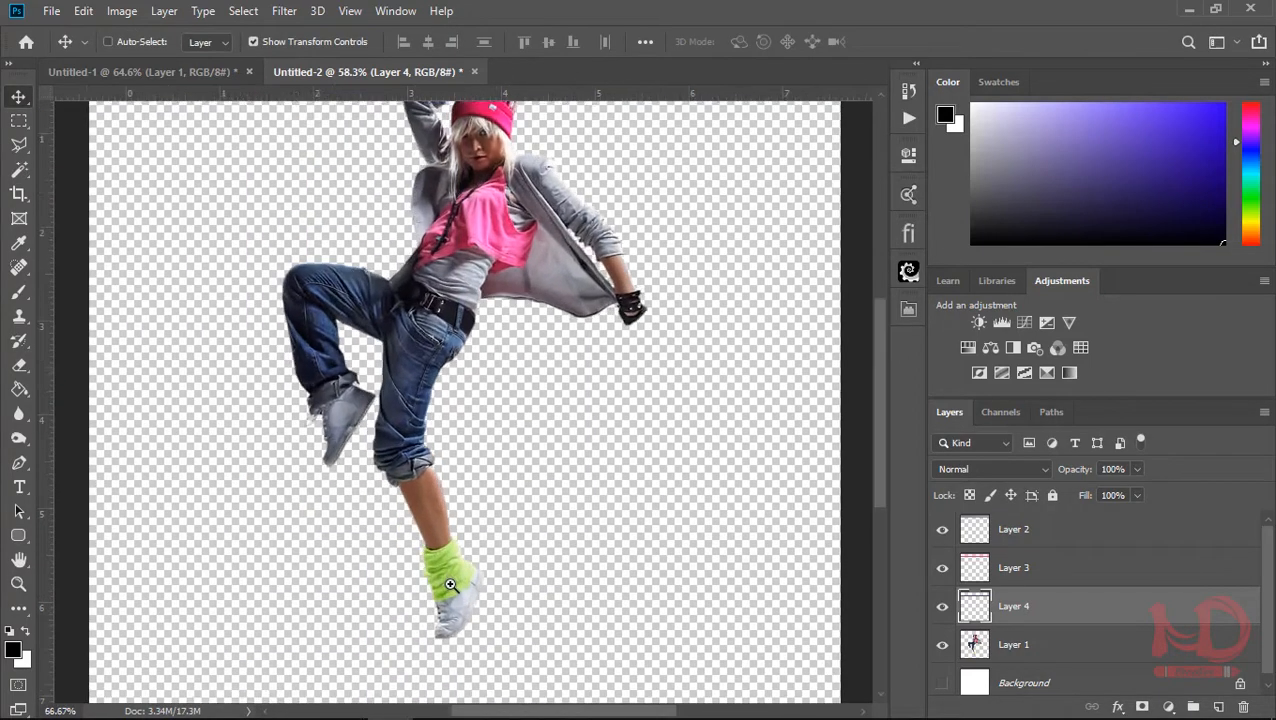
click(1014, 641)
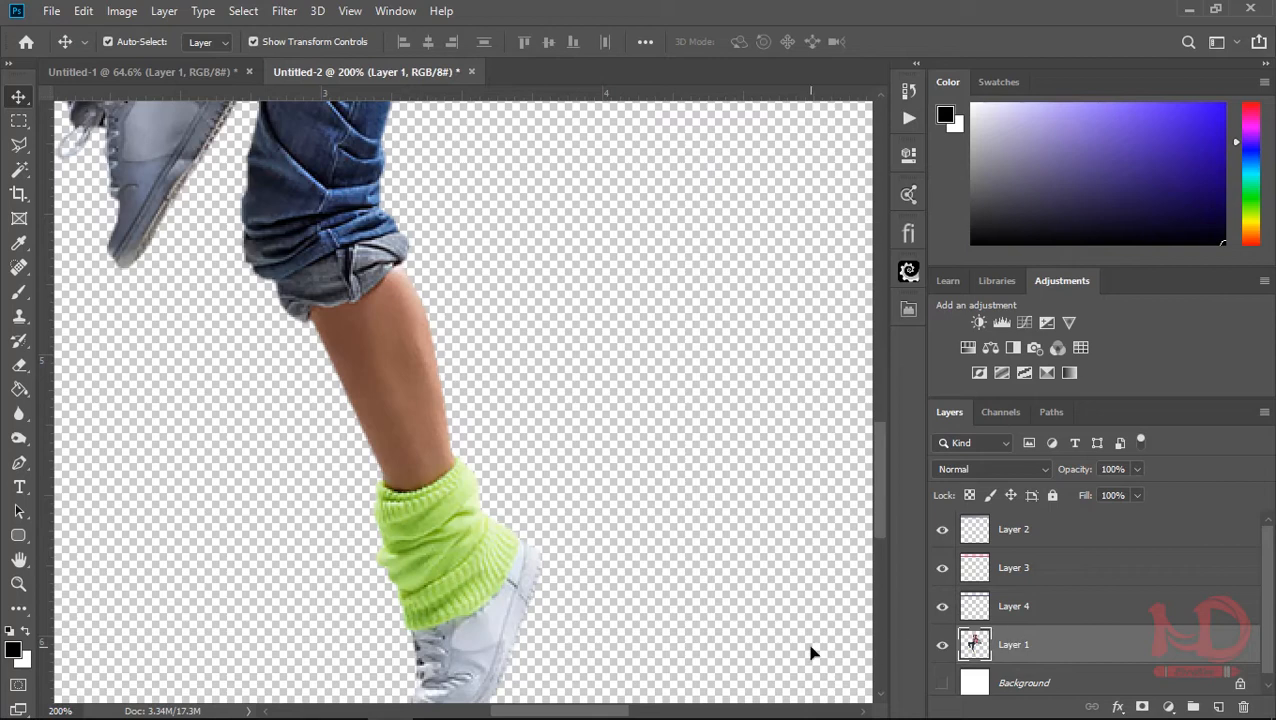
key(m)
drag(438, 510, 440, 603)
right_click(438, 584)
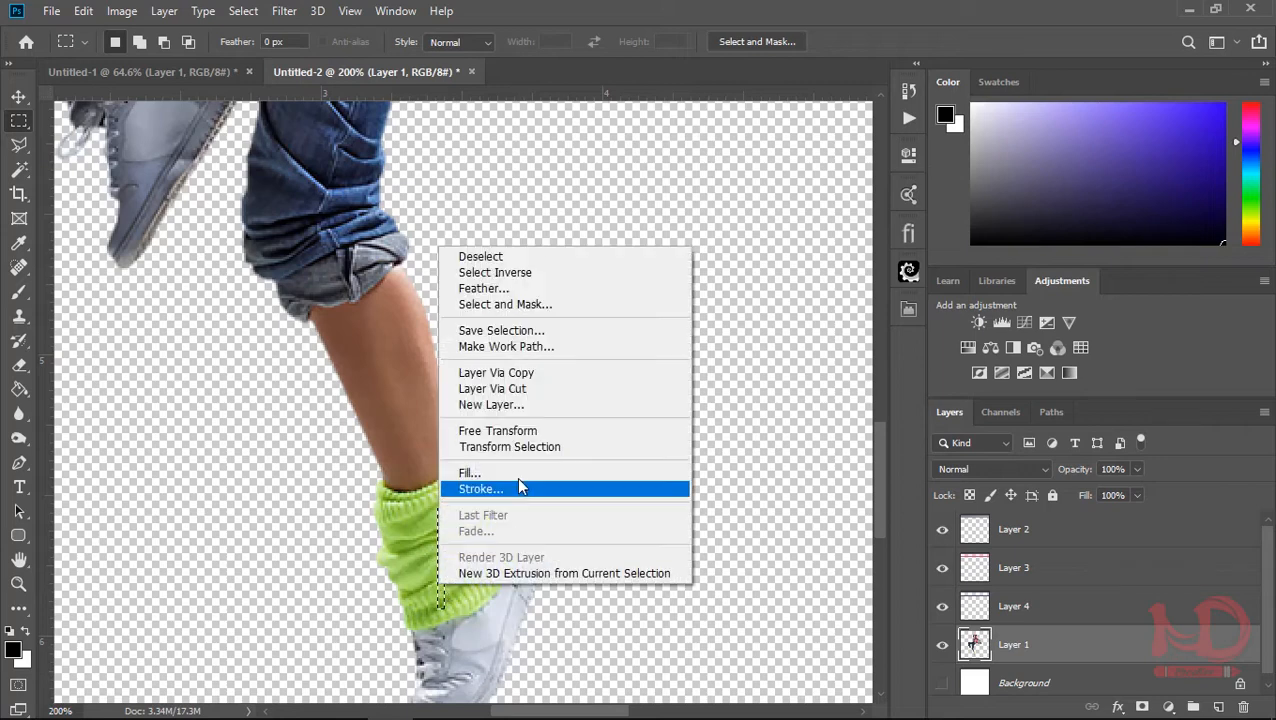
click(537, 387)
Stretch the green strip across the full canvas width and place it directly beneath the denim band
key(ctrl+0)
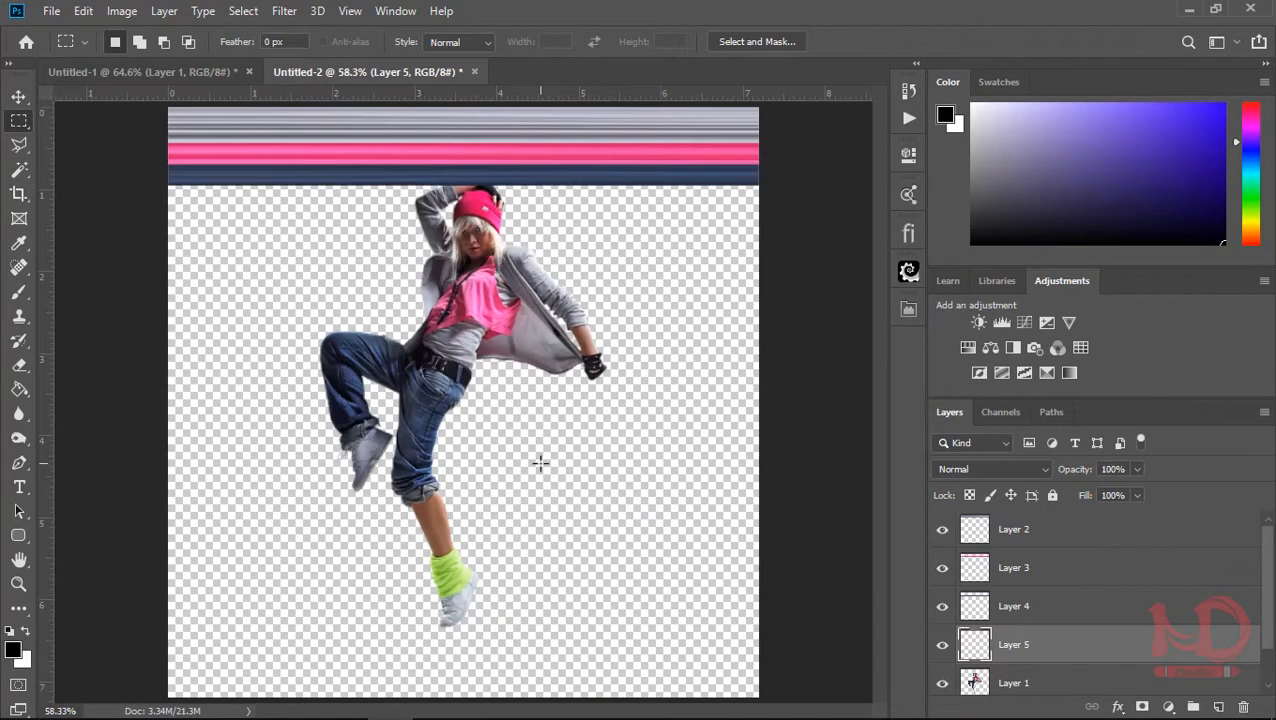
key(ctrl+t)
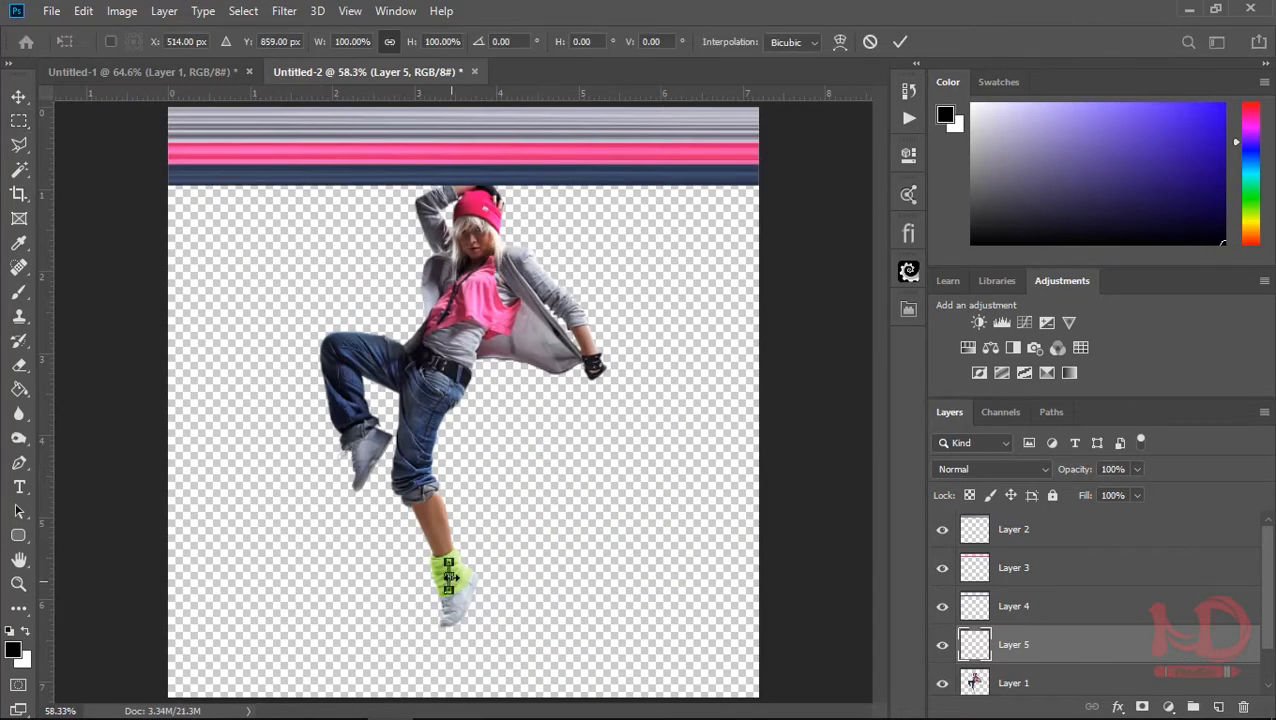
drag(455, 577, 760, 597)
drag(448, 577, 218, 211)
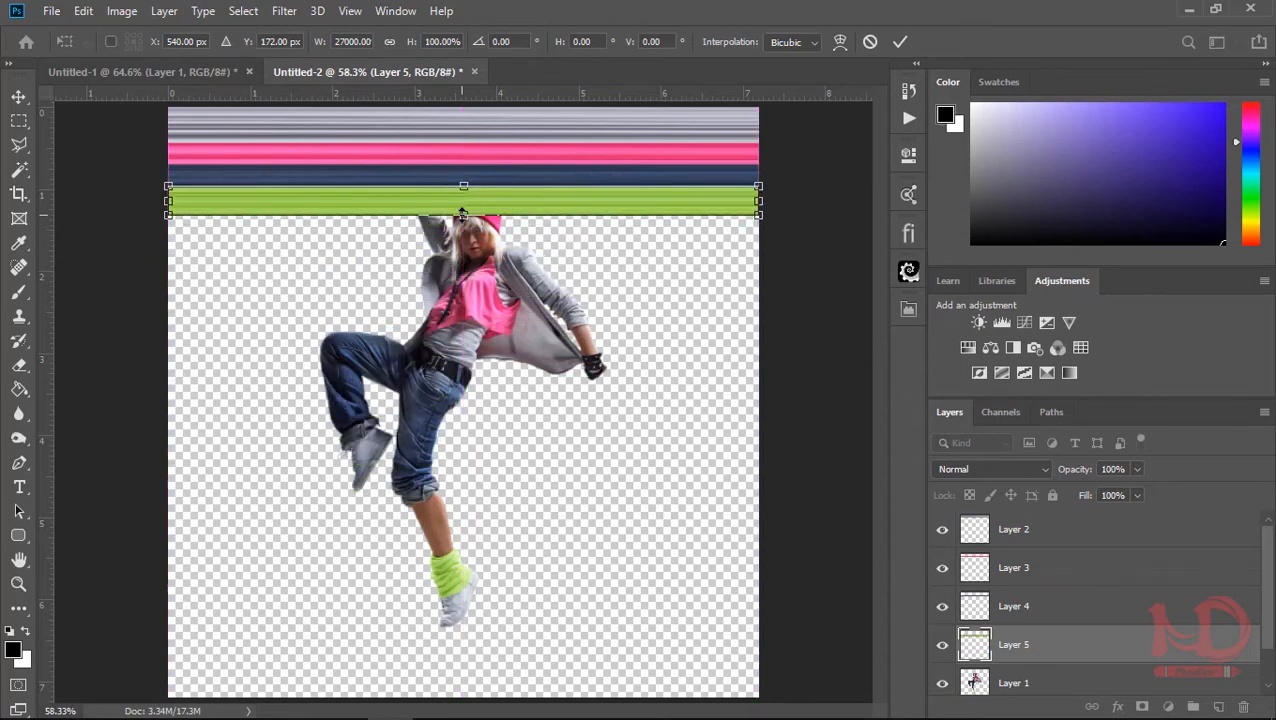
Reduce the green band's height to about 69% and nudge it up against the denim band
drag(462, 214, 455, 205)
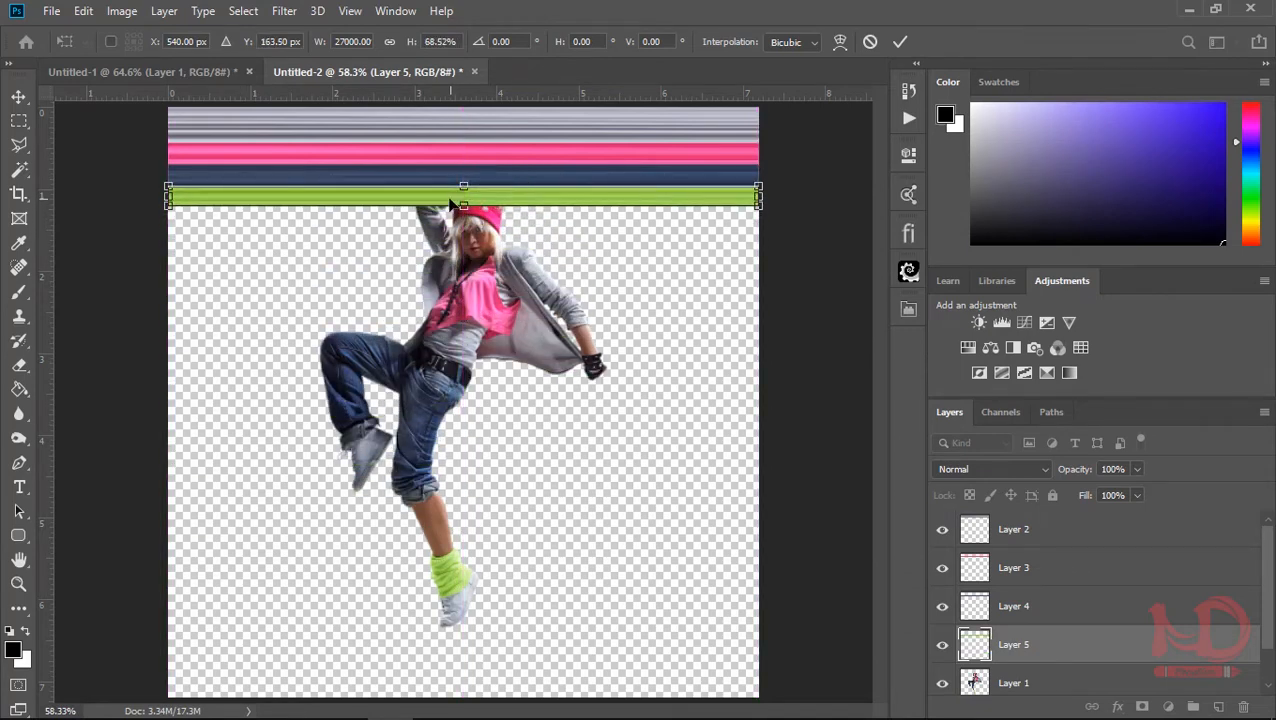
key(Return)
key(m)
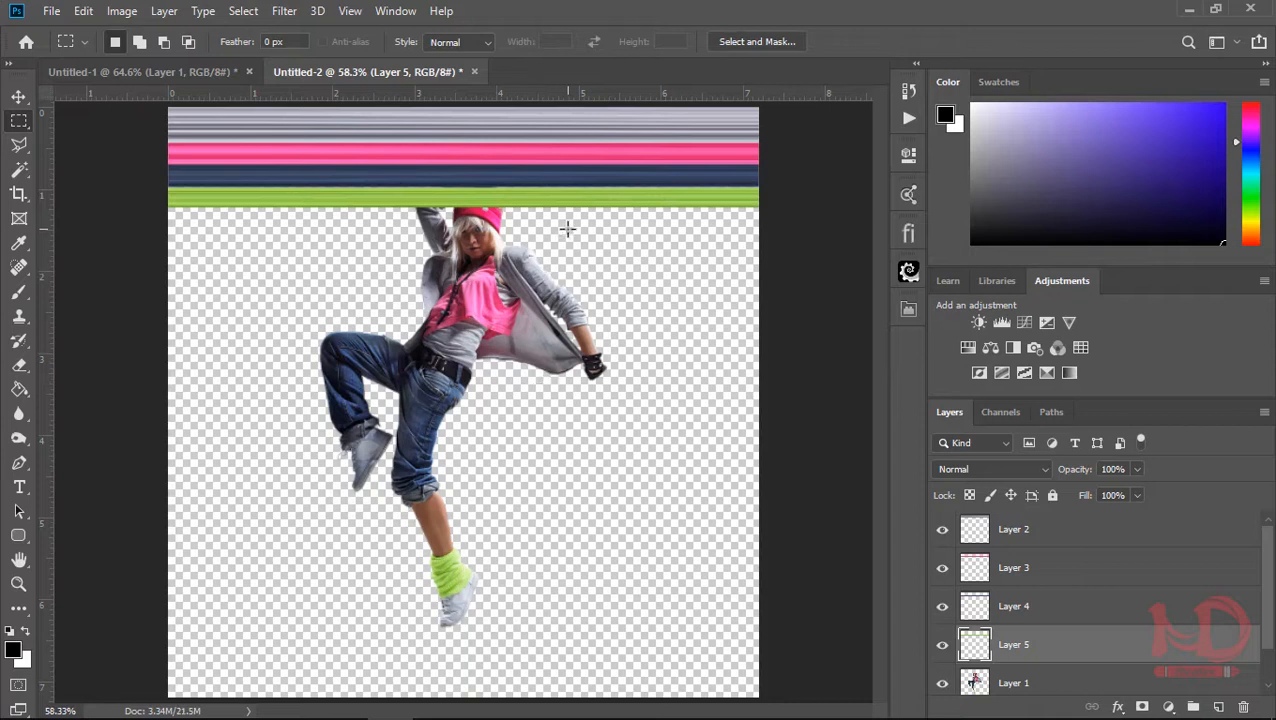
key(v)
key(Up)
key(Up)
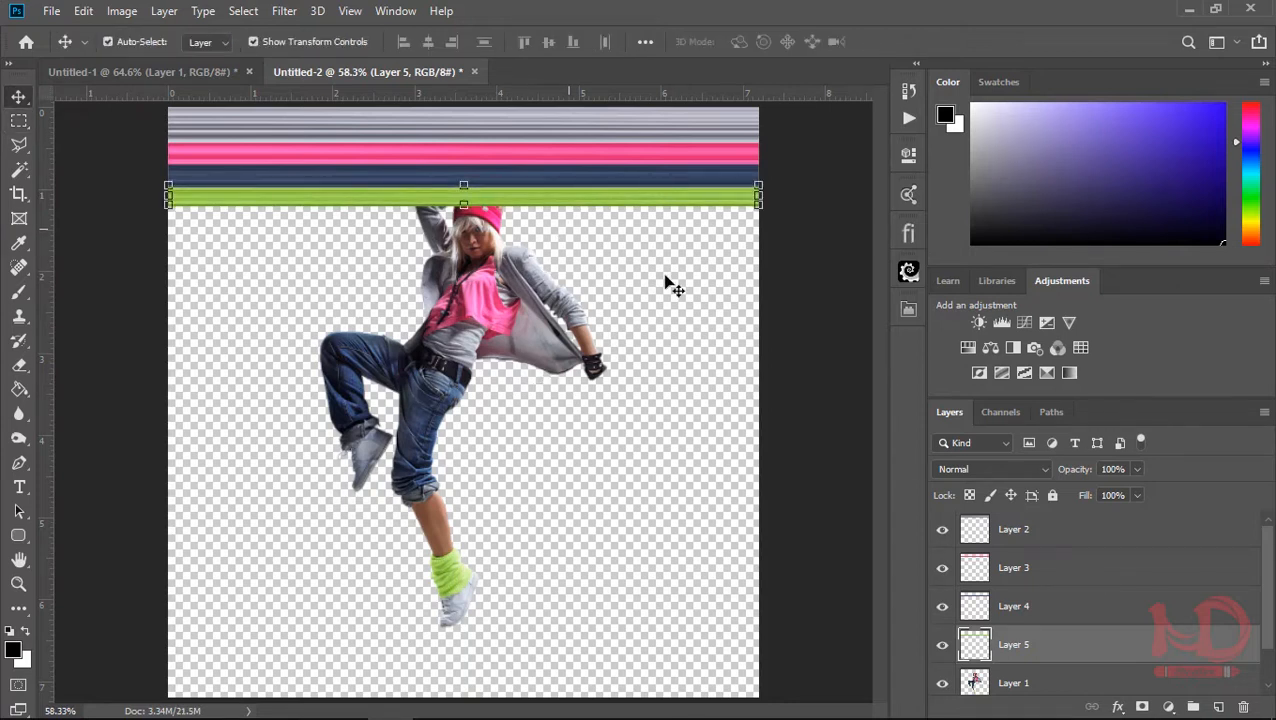
Select Layer 1 and hide the pink, denim and green band layers (Layers 3, 4 and 5) covering the dancer's raised hand
click(1046, 685)
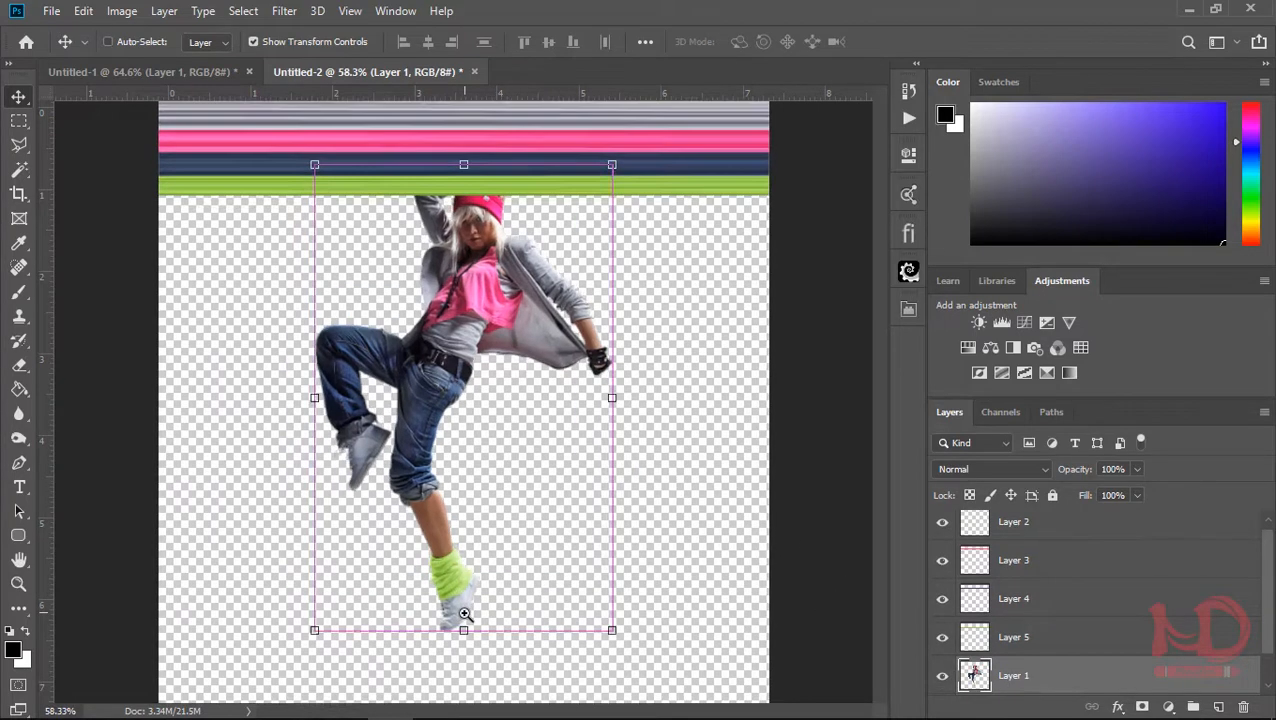
ctrl+click(466, 614)
ctrl+click(465, 614)
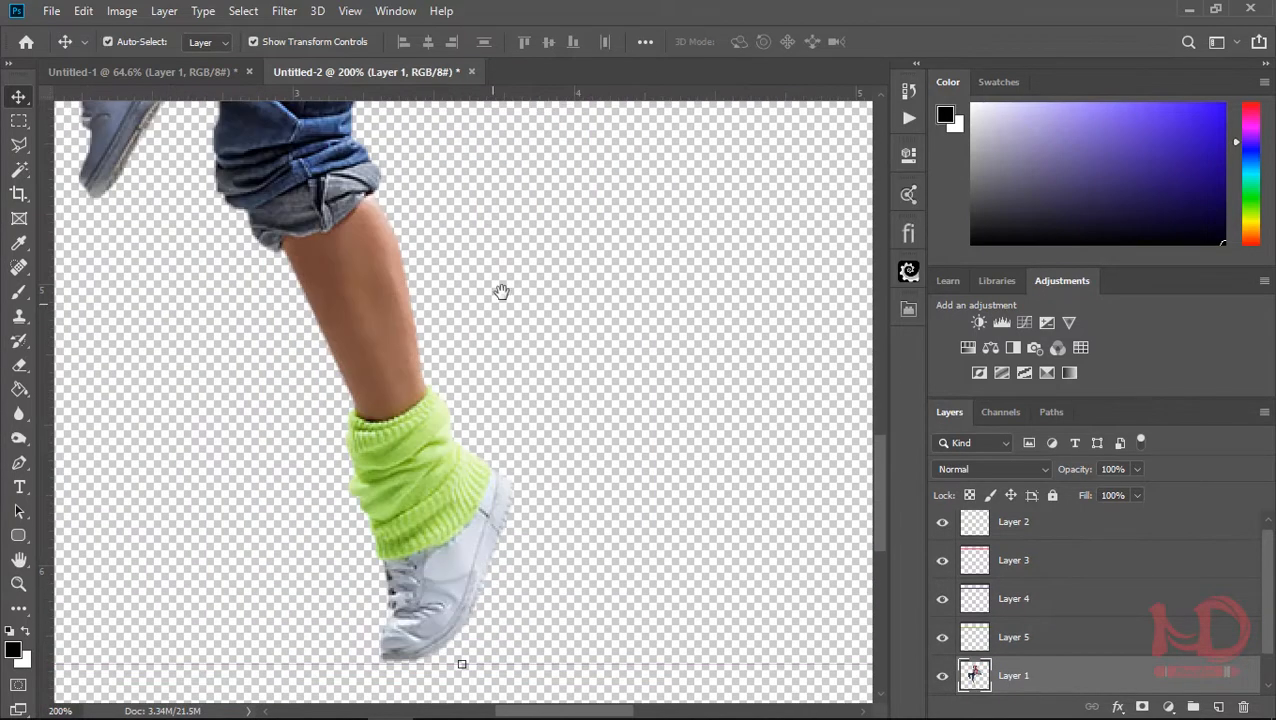
drag(501, 293, 430, 716)
drag(688, 355, 581, 647)
drag(482, 508, 511, 603)
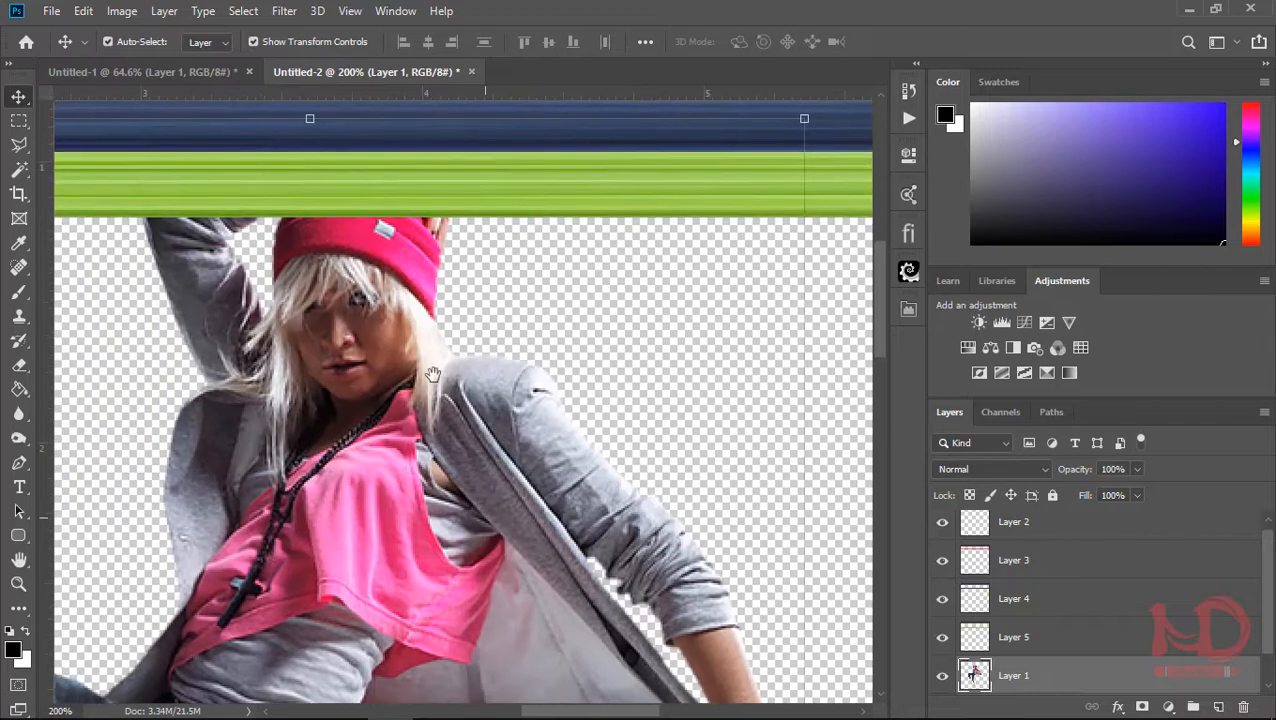
drag(427, 347, 747, 612)
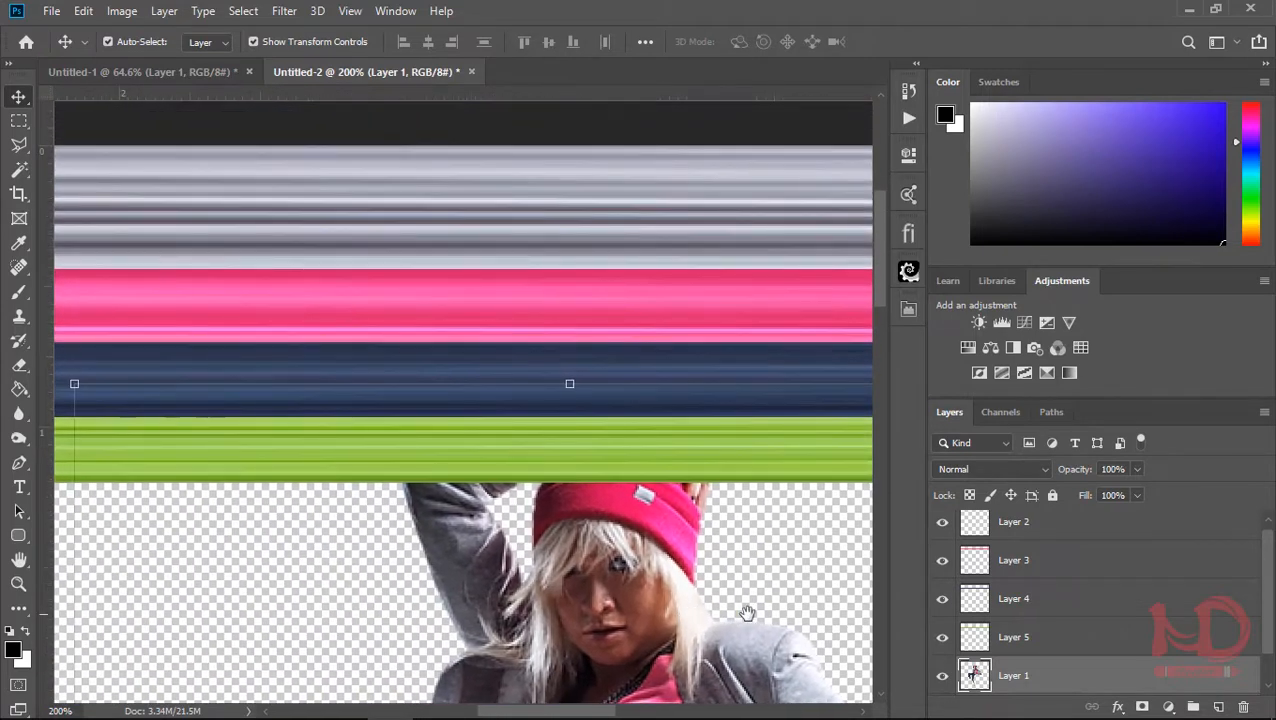
click(943, 637)
click(943, 600)
click(943, 562)
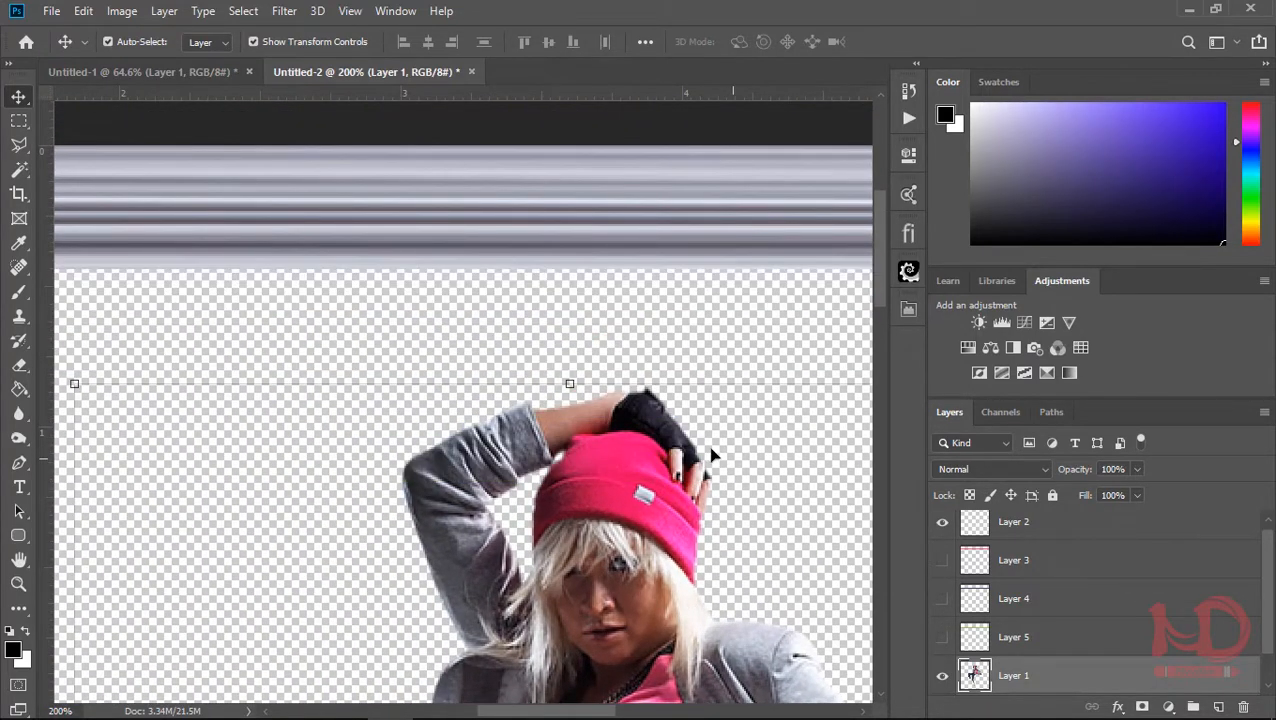
Select a narrow vertical strip of the raised hand's black glove on Layer 1 and copy it to a new layer
drag(659, 468, 562, 141)
drag(703, 598, 569, 716)
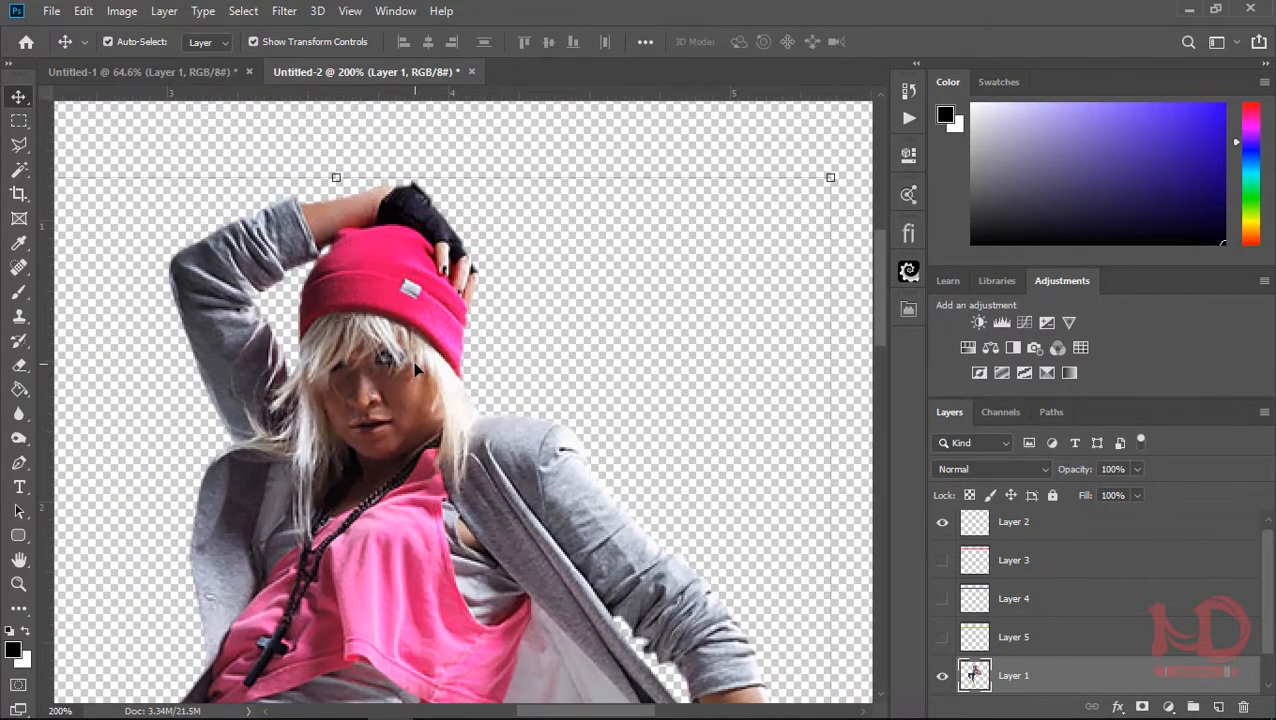
key(m)
drag(405, 188, 409, 234)
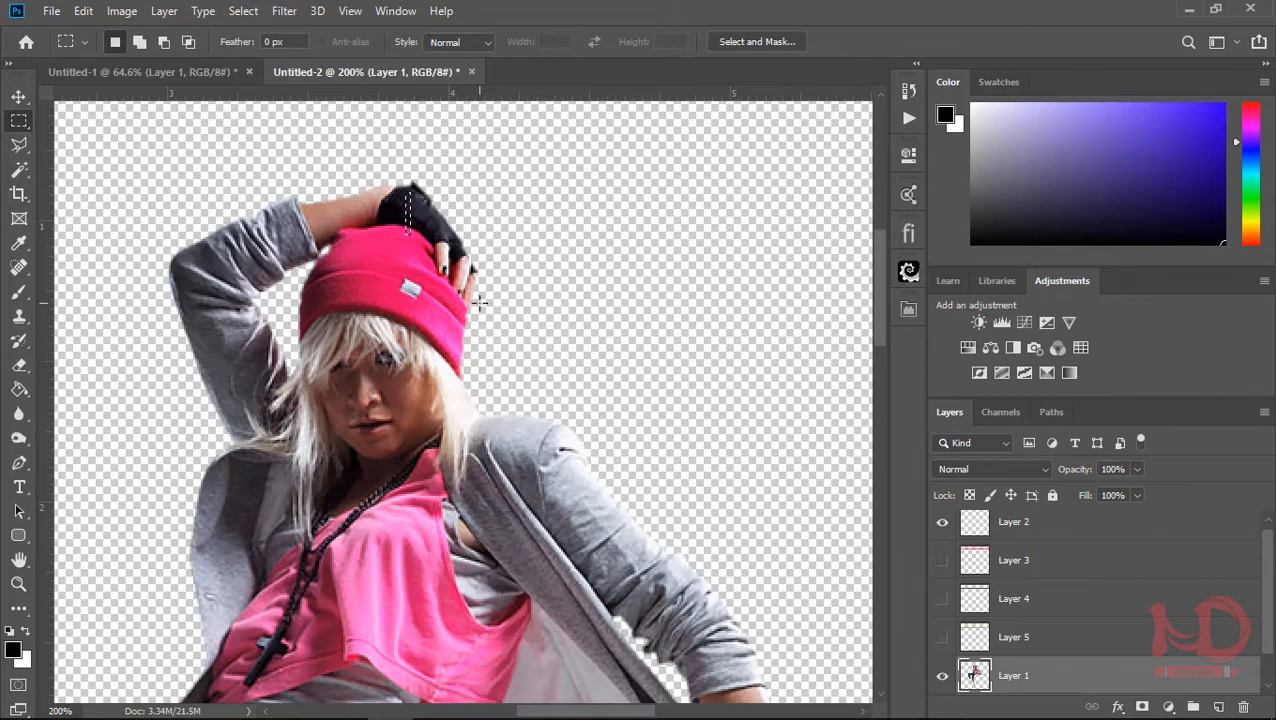
key(shift)
right_click(411, 224)
click(478, 367)
Stretch the glove strip horizontally past the canvas's left edge until black spans the full width, and increase its height to about 257%
key(ctrl+0)
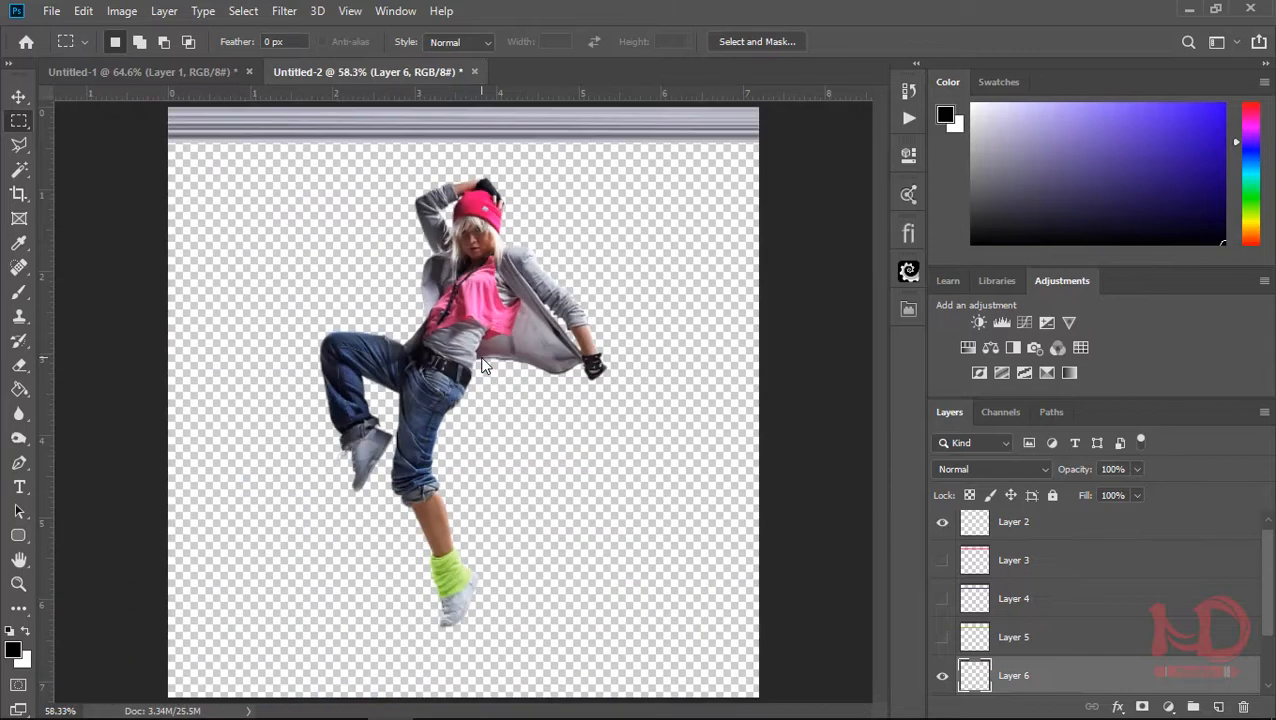
key(ctrl+t)
drag(486, 183, 759, 184)
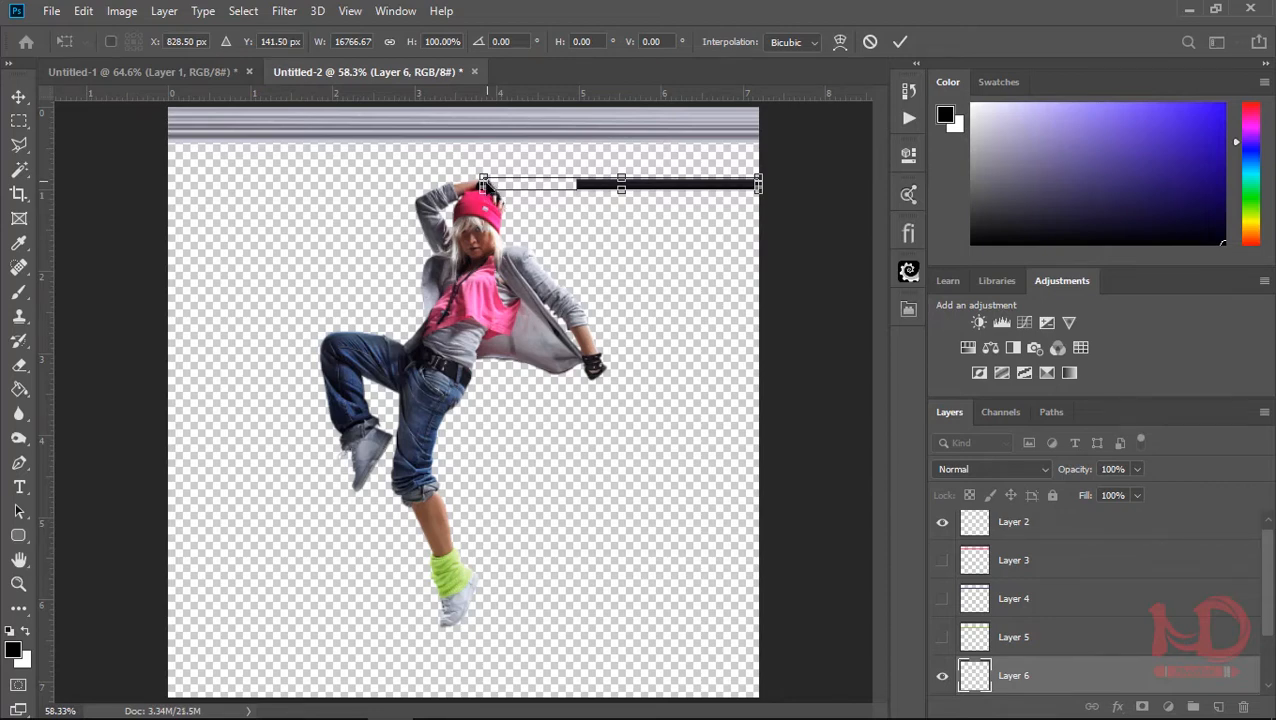
drag(483, 184, 6, 216)
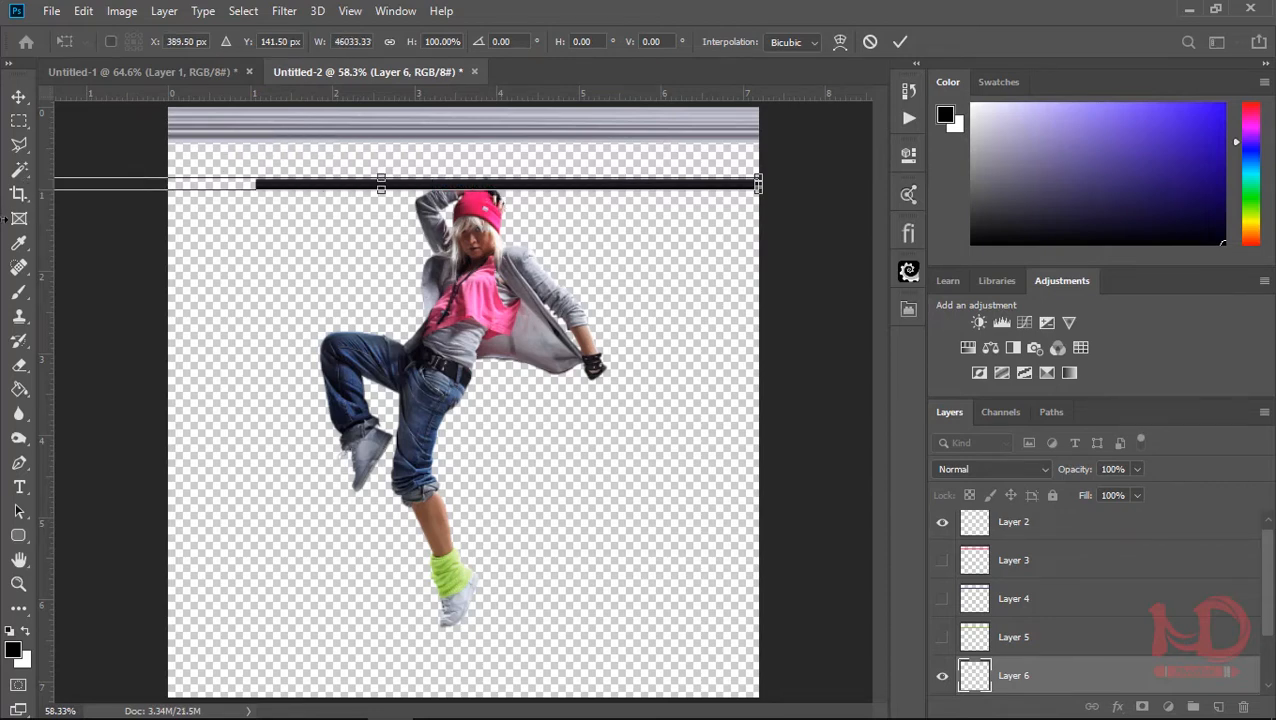
key(ctrl+minus)
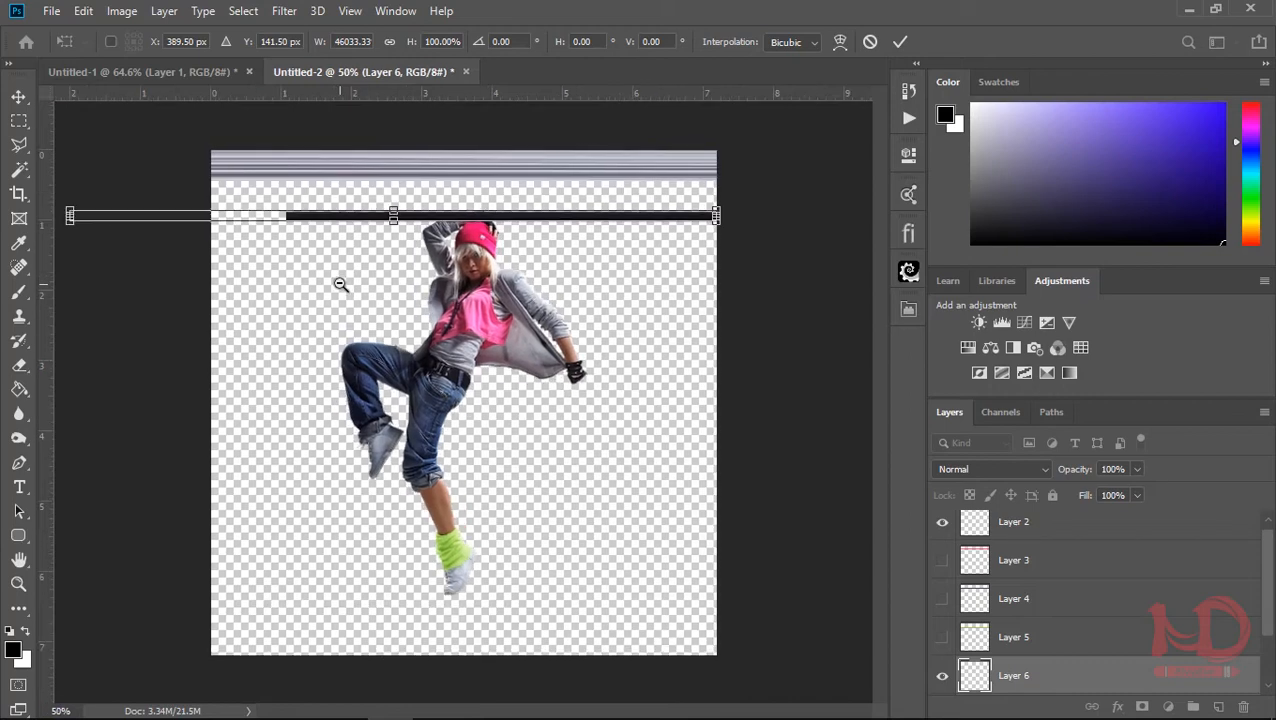
key(ctrl+minus)
drag(199, 278, 115, 276)
drag(452, 283, 455, 293)
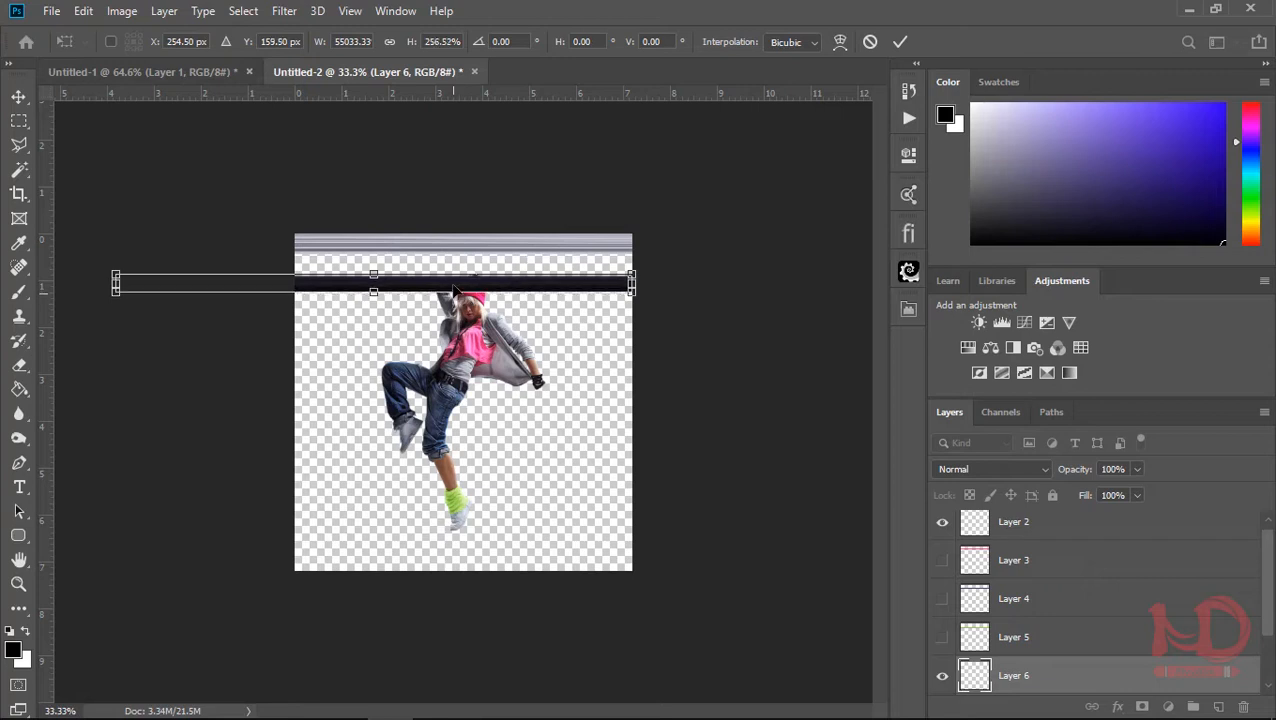
key(Return)
key(m)
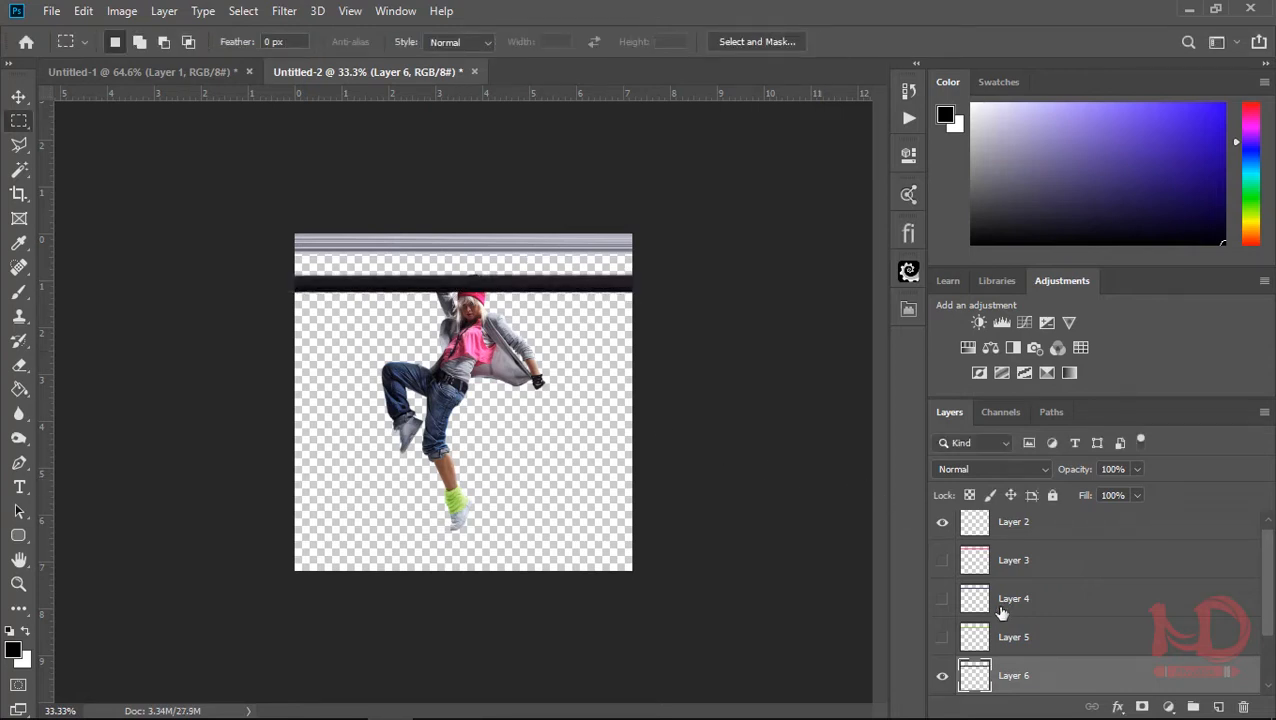
Show Layers 3, 4 and 5 again and move the black band down flush beneath the green band
click(941, 561)
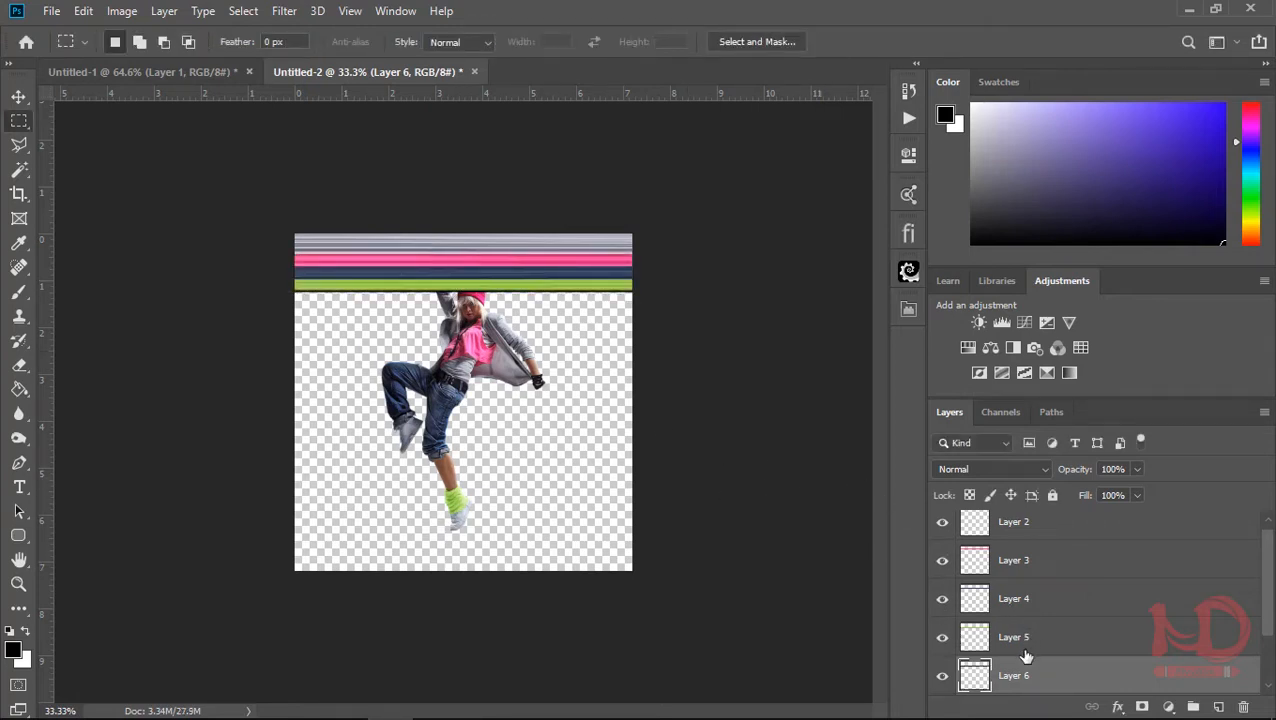
key(v)
key(shift+Down)
key(shift+Down)
key(shift+Down)
key(shift+Down)
key(shift+Down)
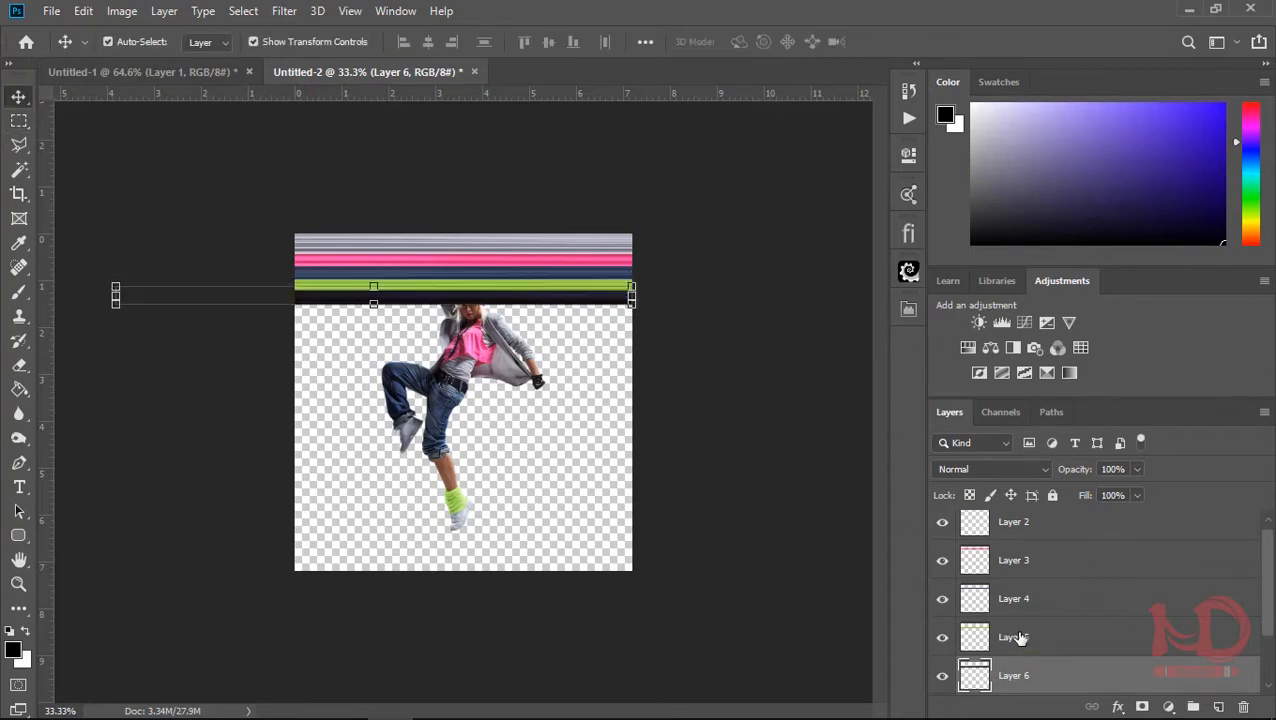
key(shift+Up)
ctrl+click(455, 336)
ctrl+click(455, 336)
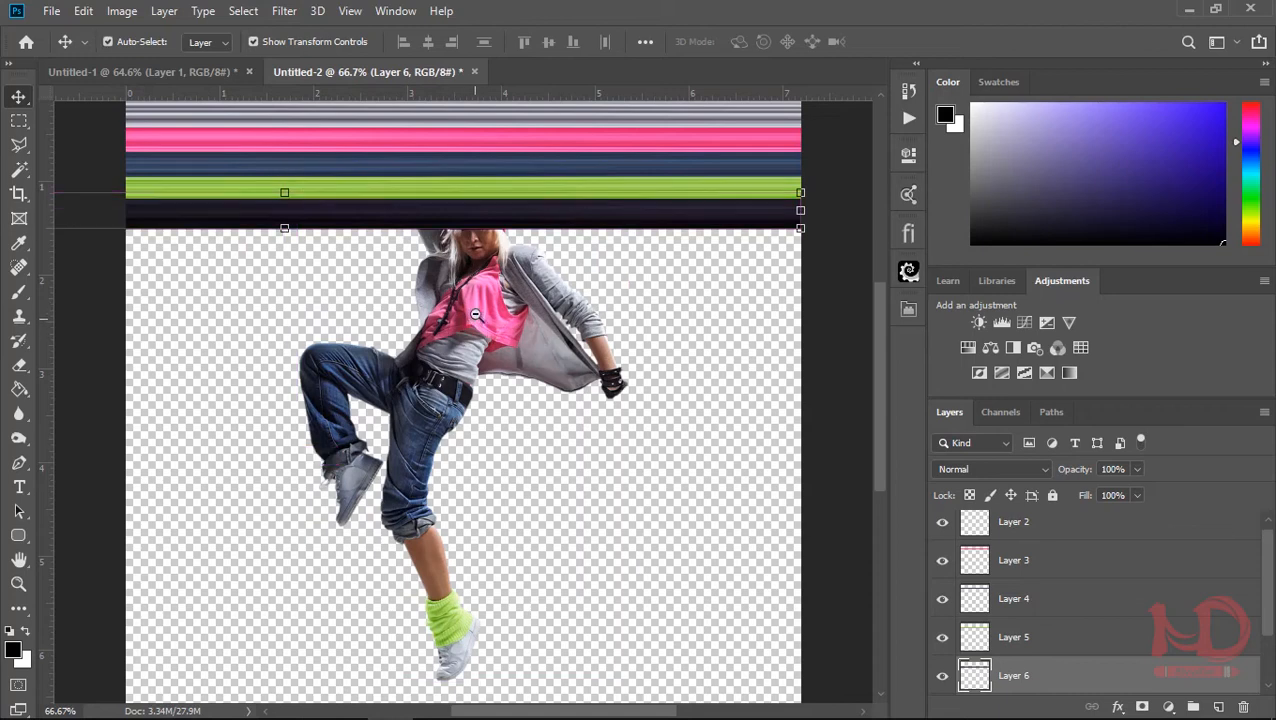
ctrl+click(479, 308)
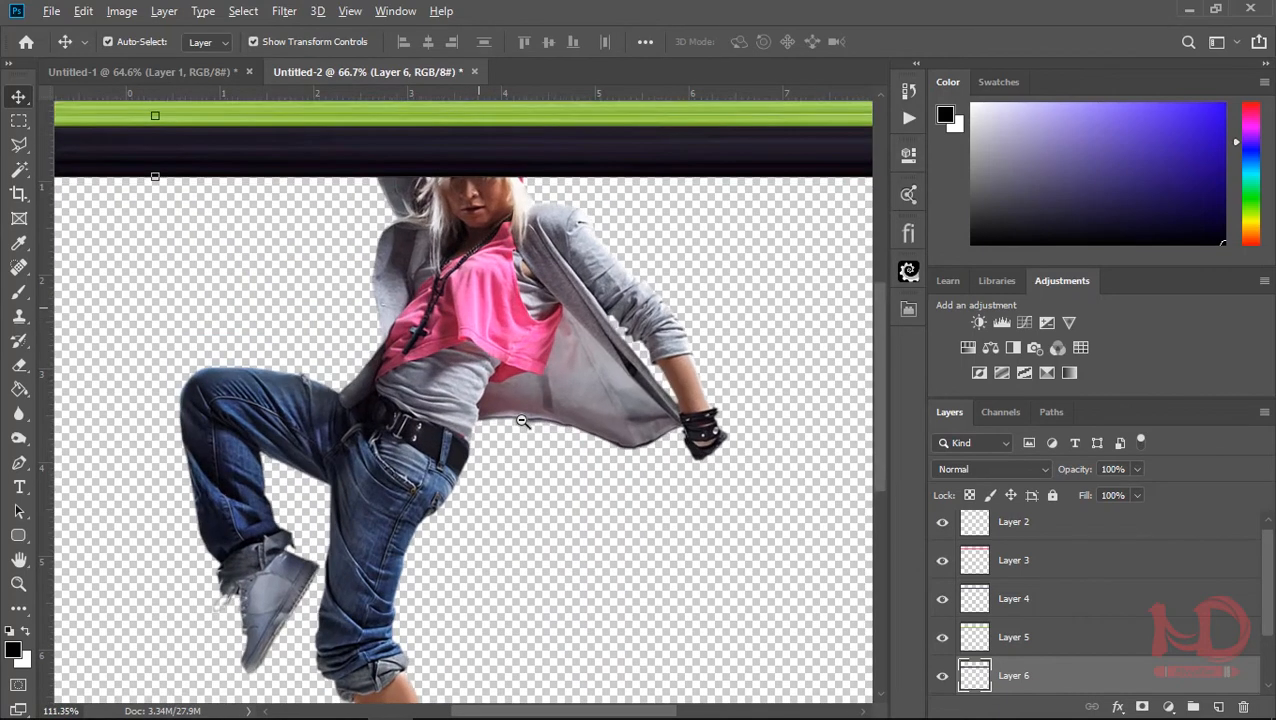
ctrl+alt+click(465, 290)
ctrl+alt+click(465, 290)
ctrl+alt+click(465, 290)
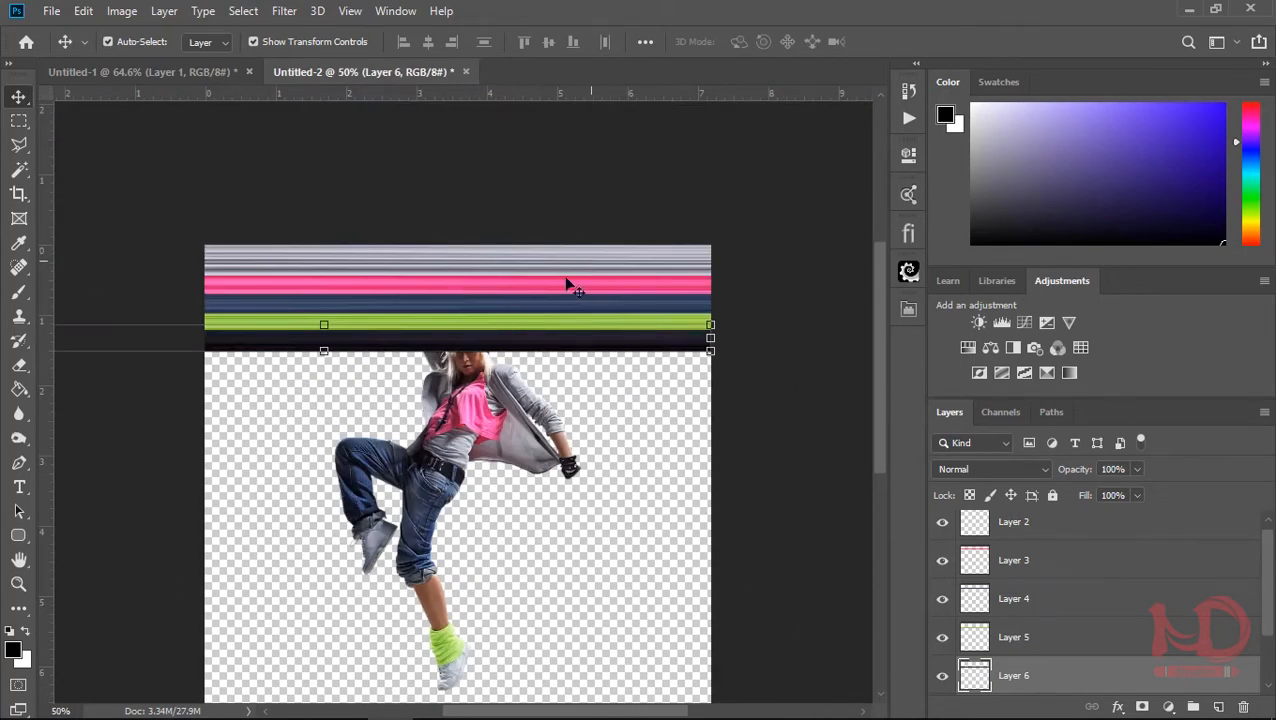
scroll(1033, 630, up, 1)
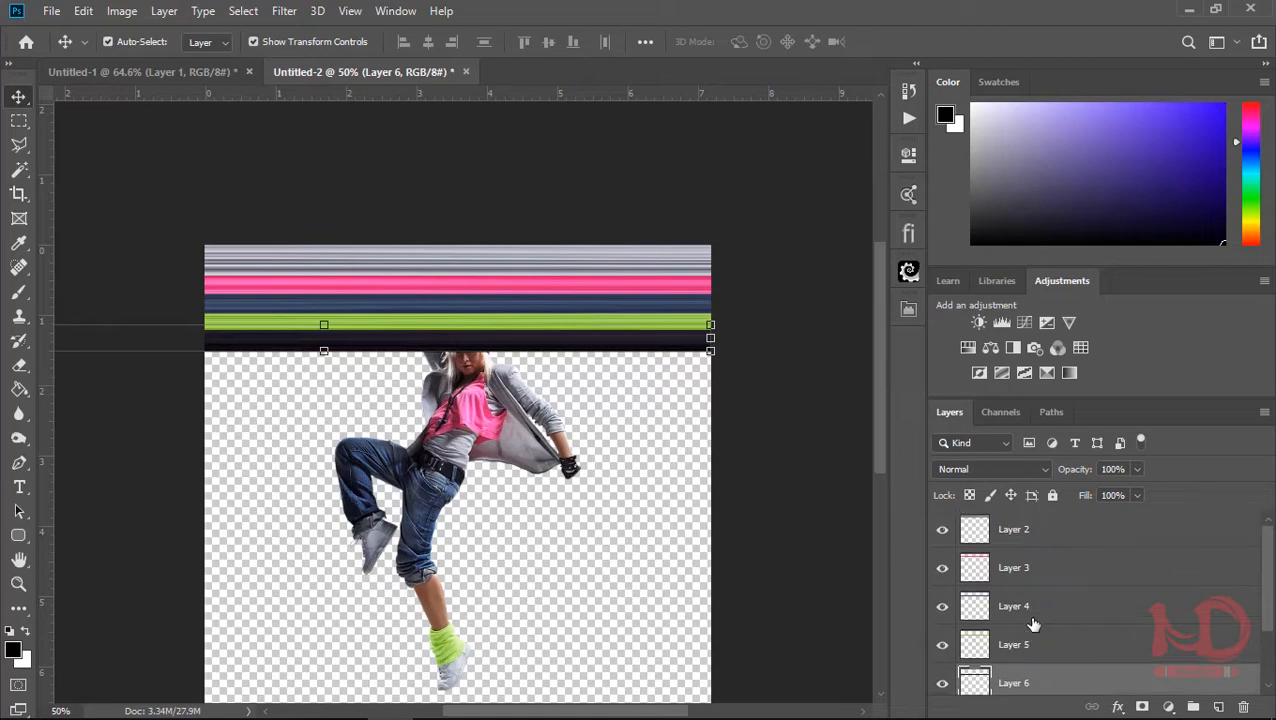
Merge the five colour band layers, Layers 2 through 6, into a single layer
shift+click(1016, 531)
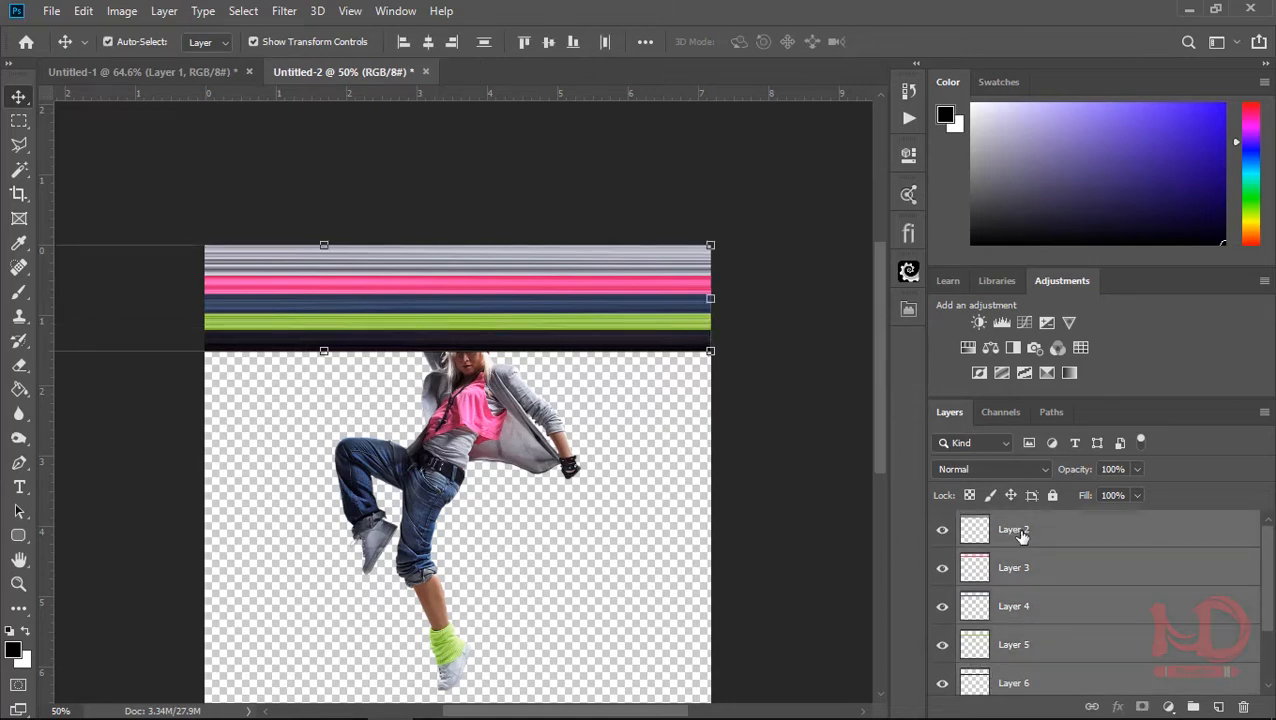
right_click(1021, 535)
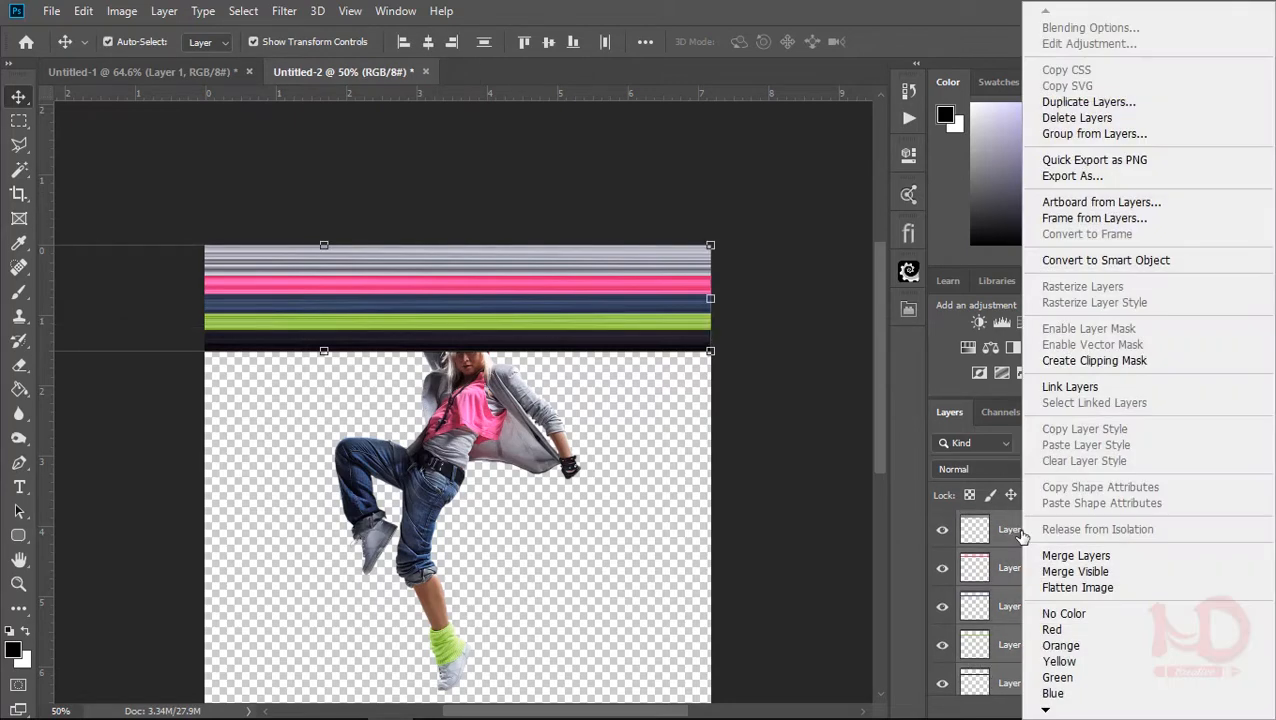
click(1073, 557)
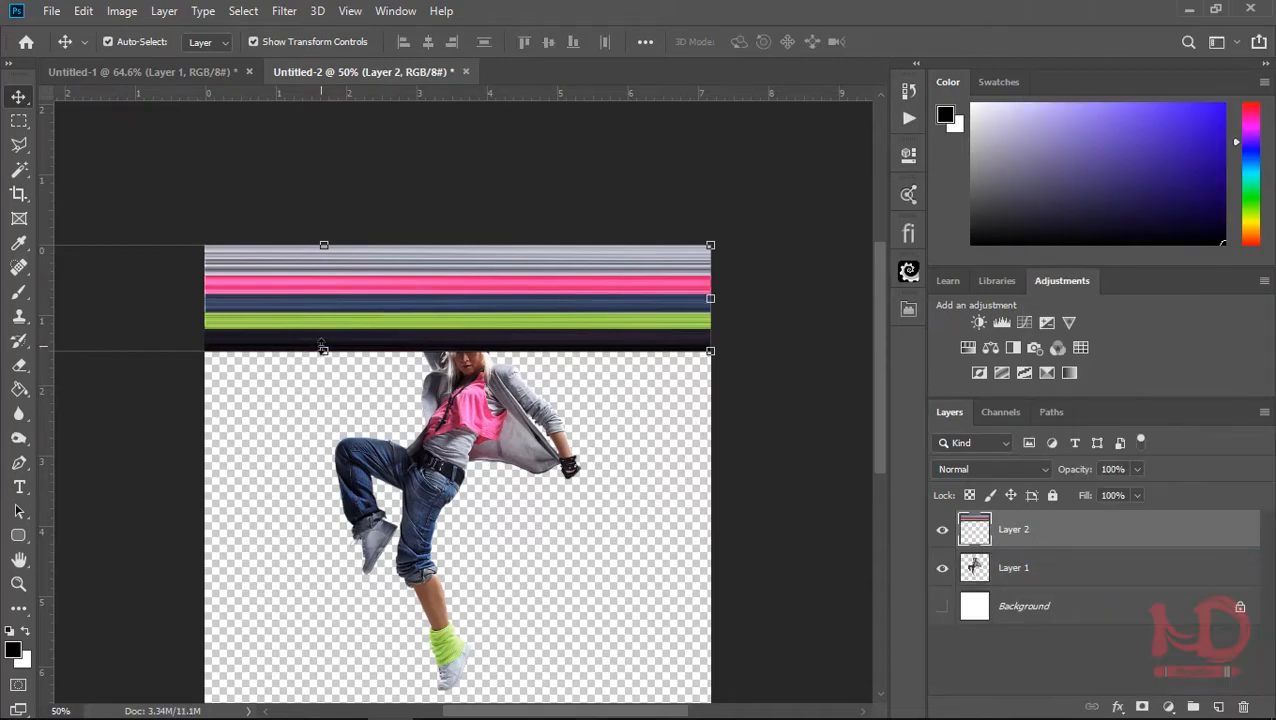
Stretch the merged bands vertically, then scale them to 66.57% width and 42.86% height and shift them until their uneven left ends show
drag(322, 348, 321, 437)
key(Return)
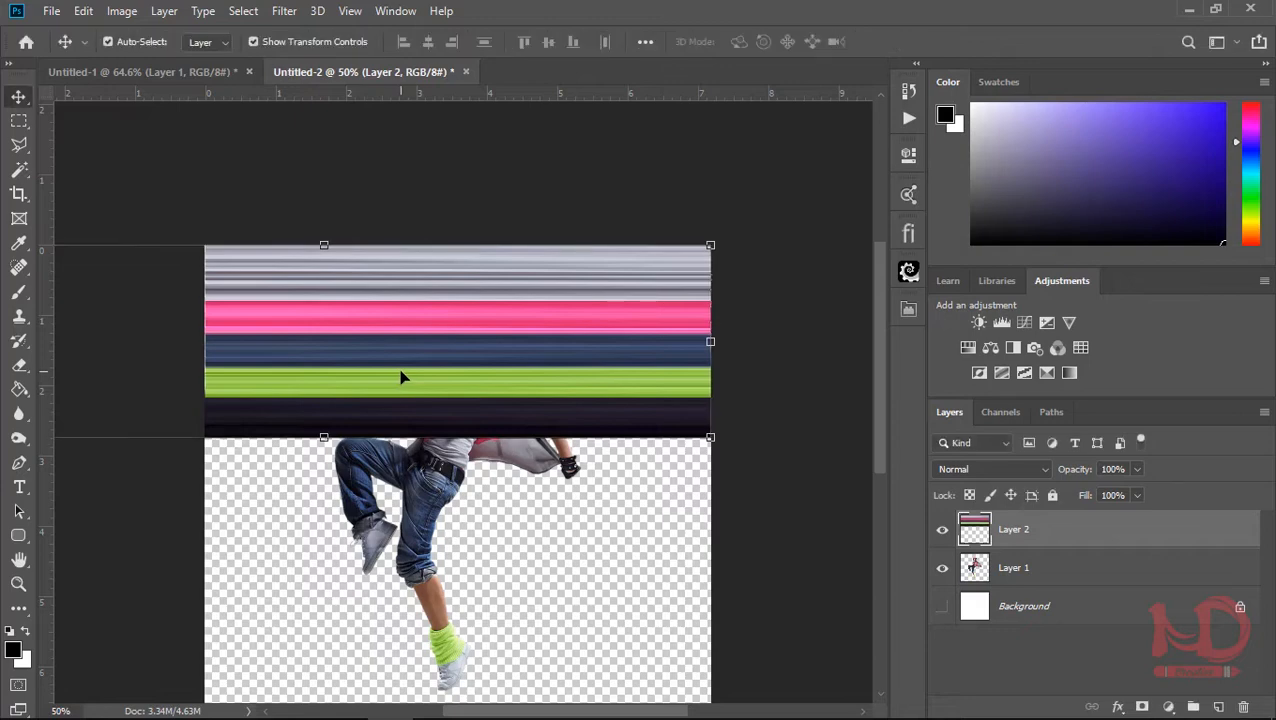
drag(710, 438, 589, 380)
drag(487, 342, 600, 360)
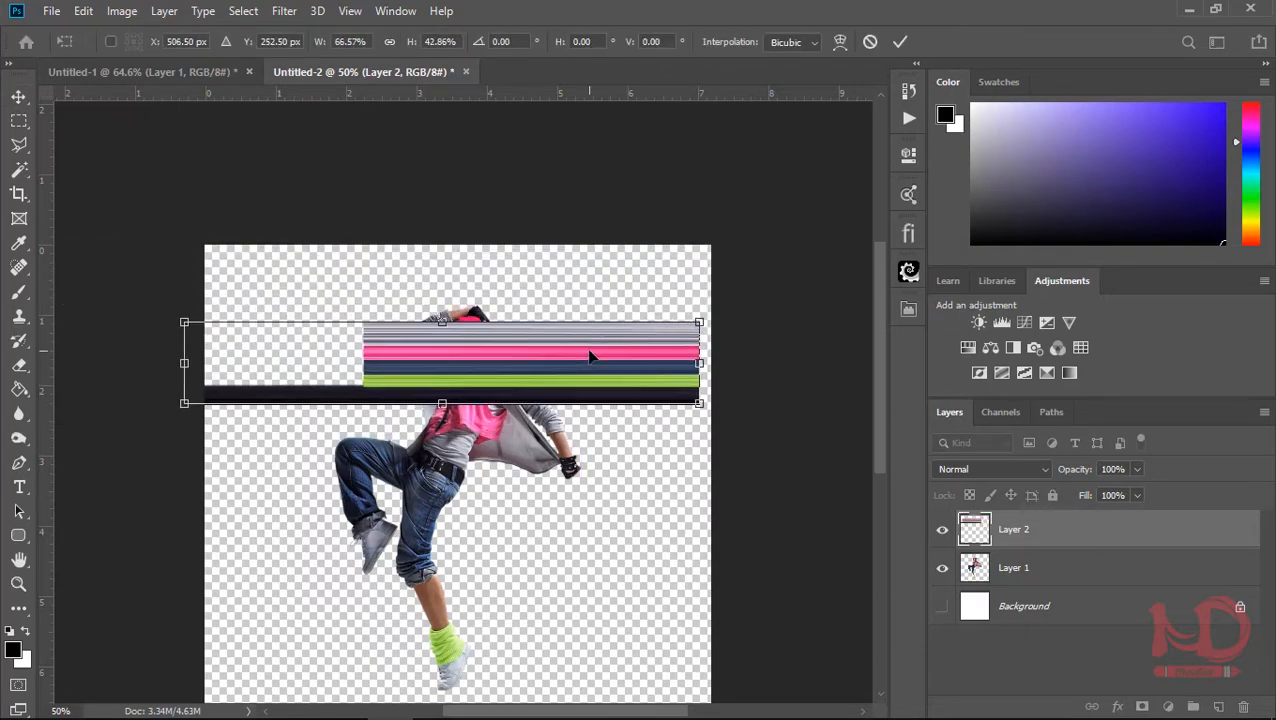
key(Return)
Shift the bands farther right and delete the black band's overhang so all five bands start at the same left edge
click(19, 120)
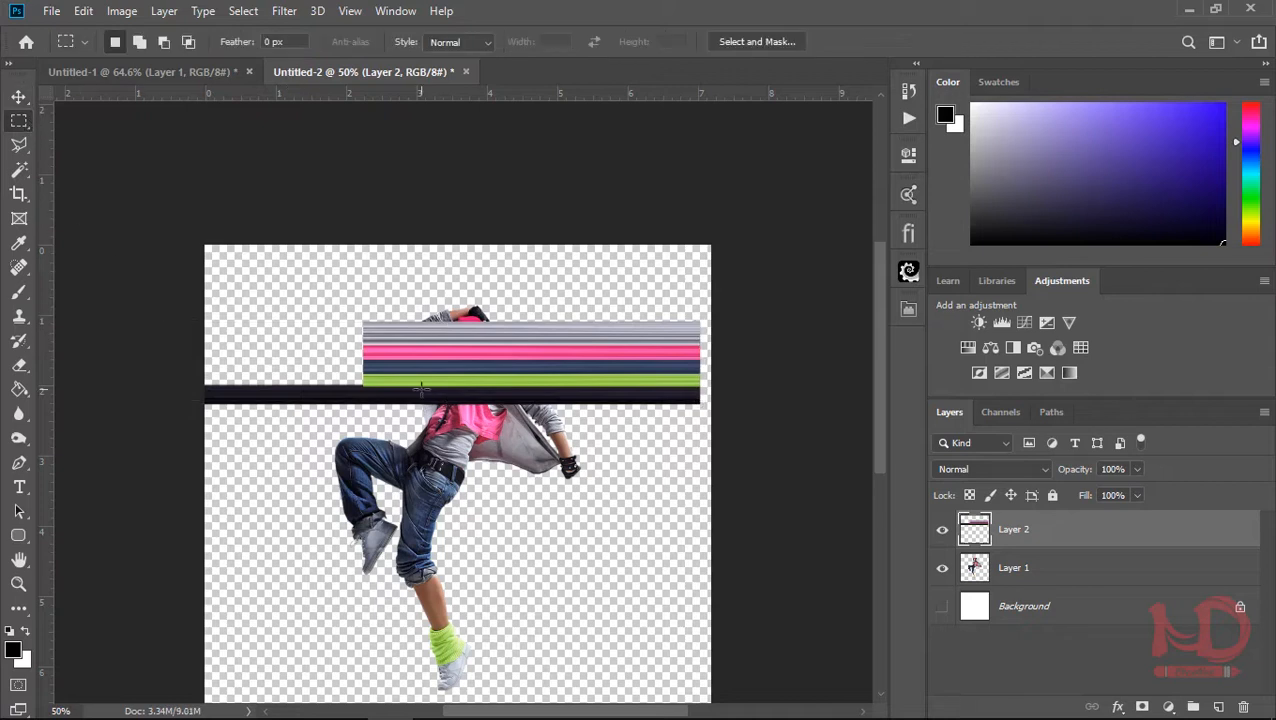
key(v)
drag(412, 363, 474, 371)
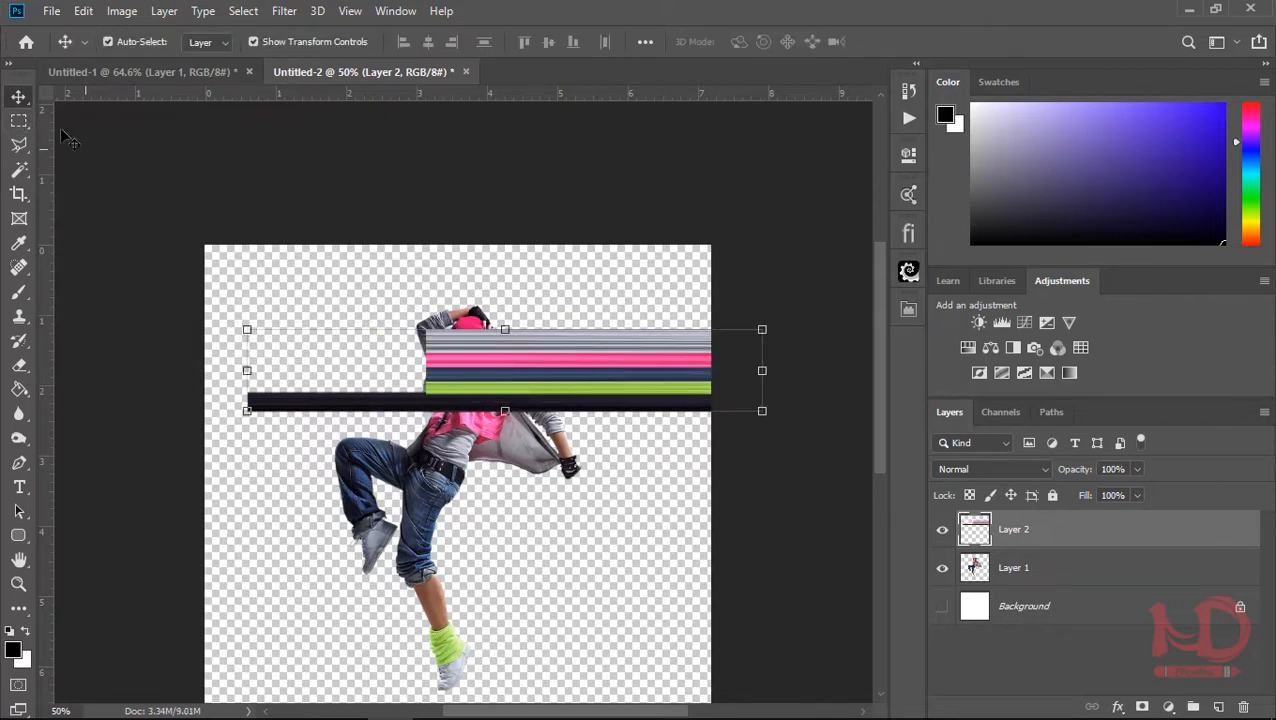
click(19, 121)
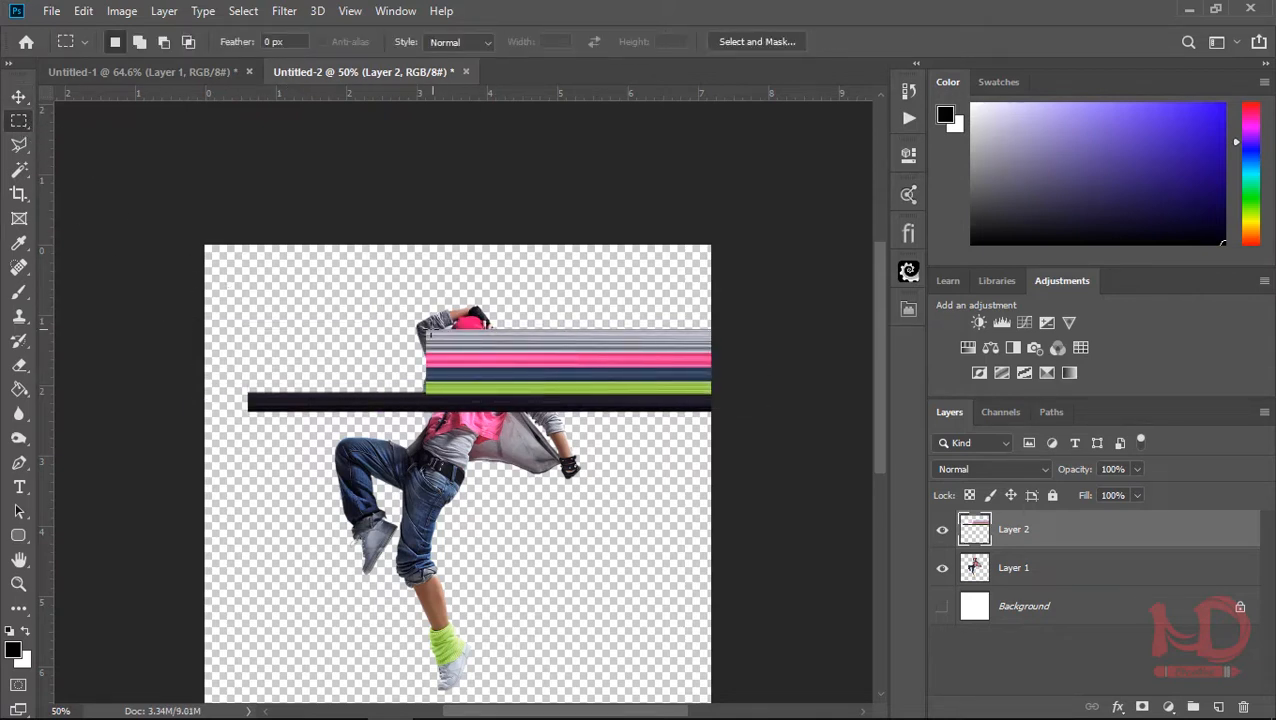
drag(425, 328, 233, 458)
key(Delete)
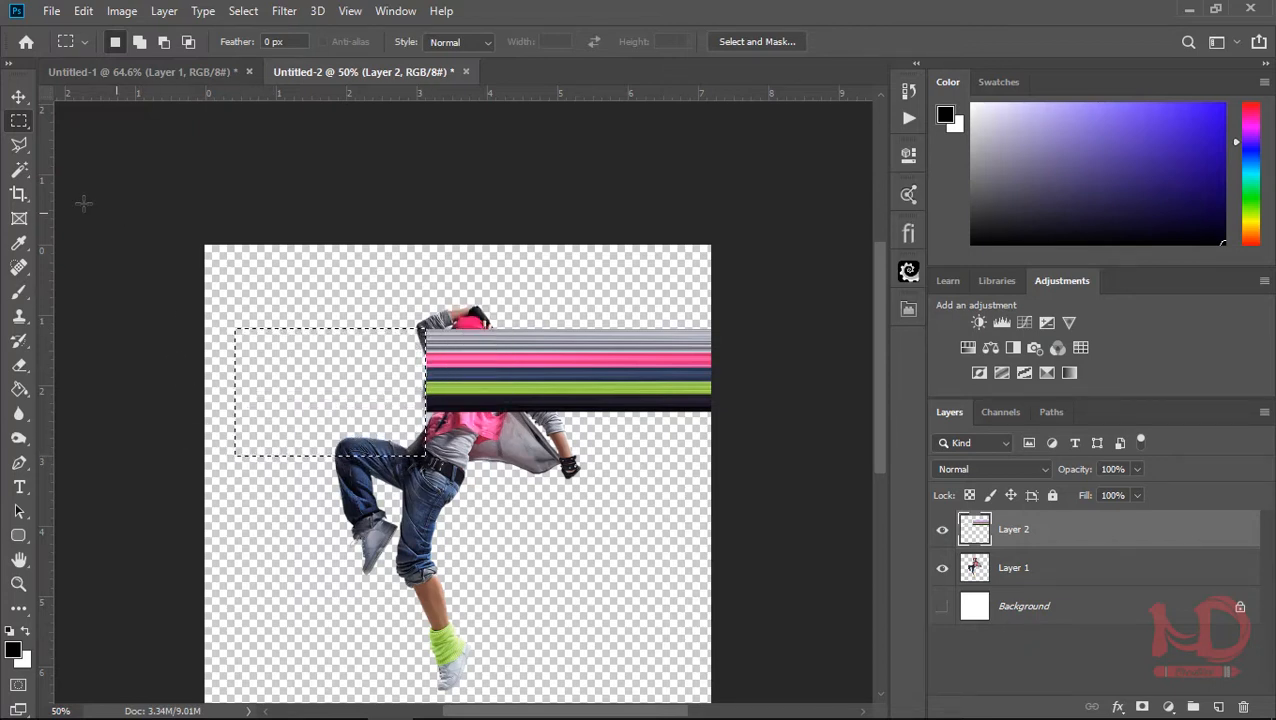
key(ctrl+d)
Move the trimmed bands to the canvas's top-left corner and scale them up proportionally to span the full canvas width
click(19, 97)
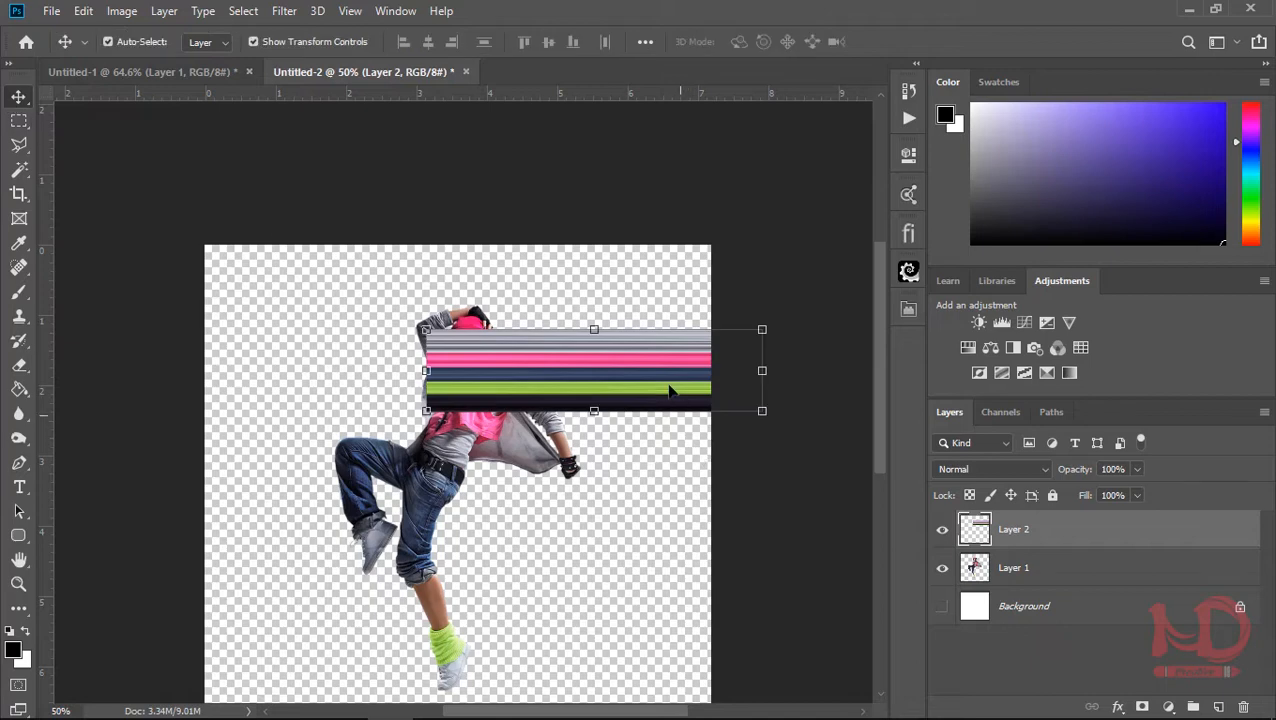
drag(672, 390, 445, 304)
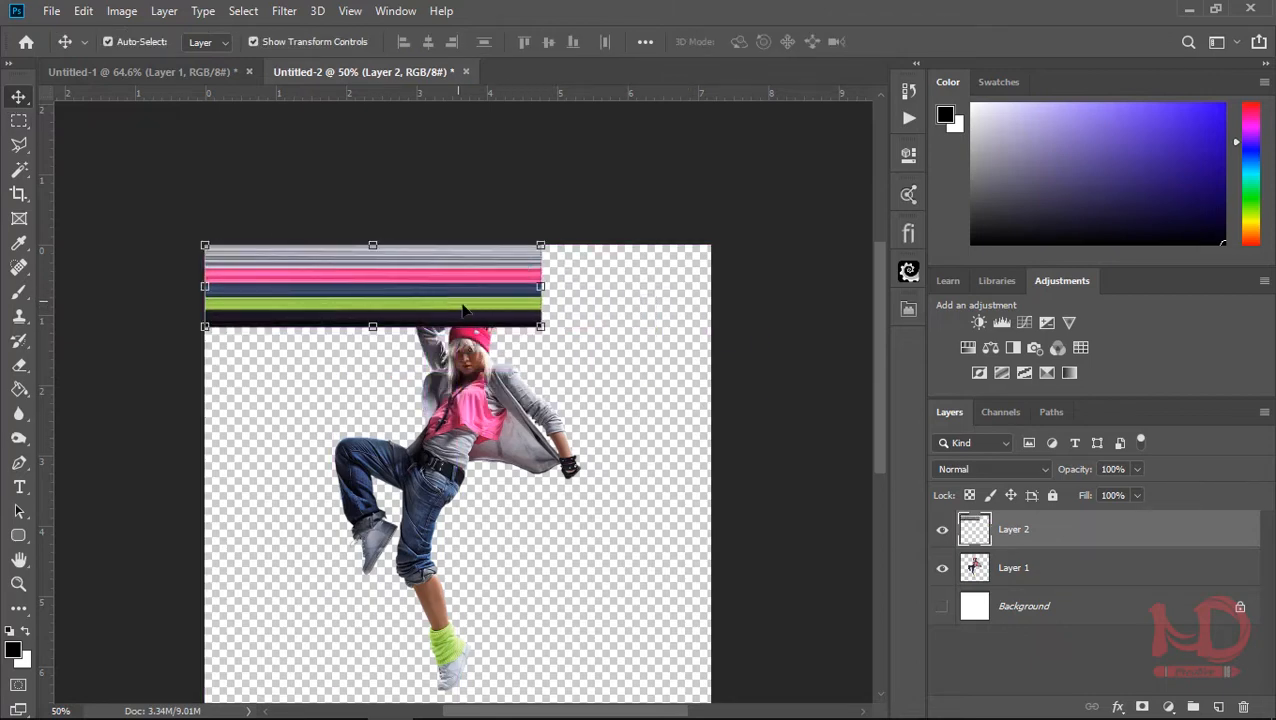
drag(546, 331, 724, 431)
key(ctrl+z)
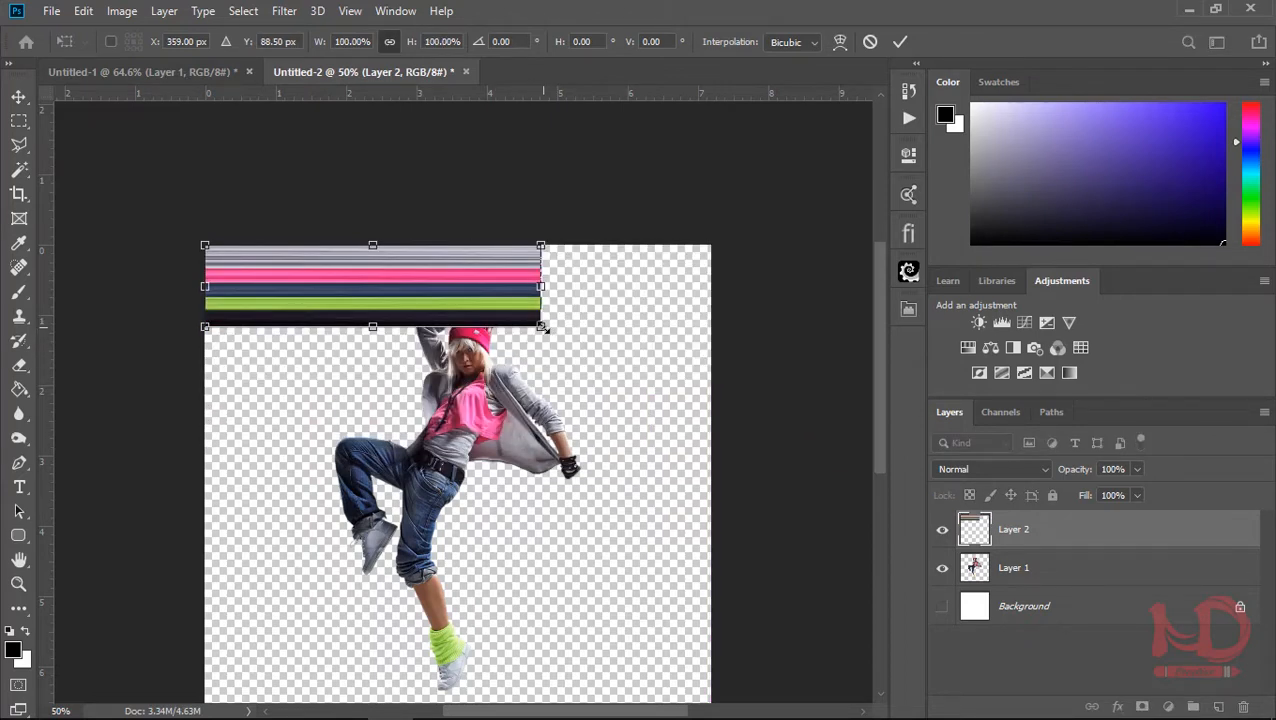
drag(541, 327, 713, 447)
key(Return)
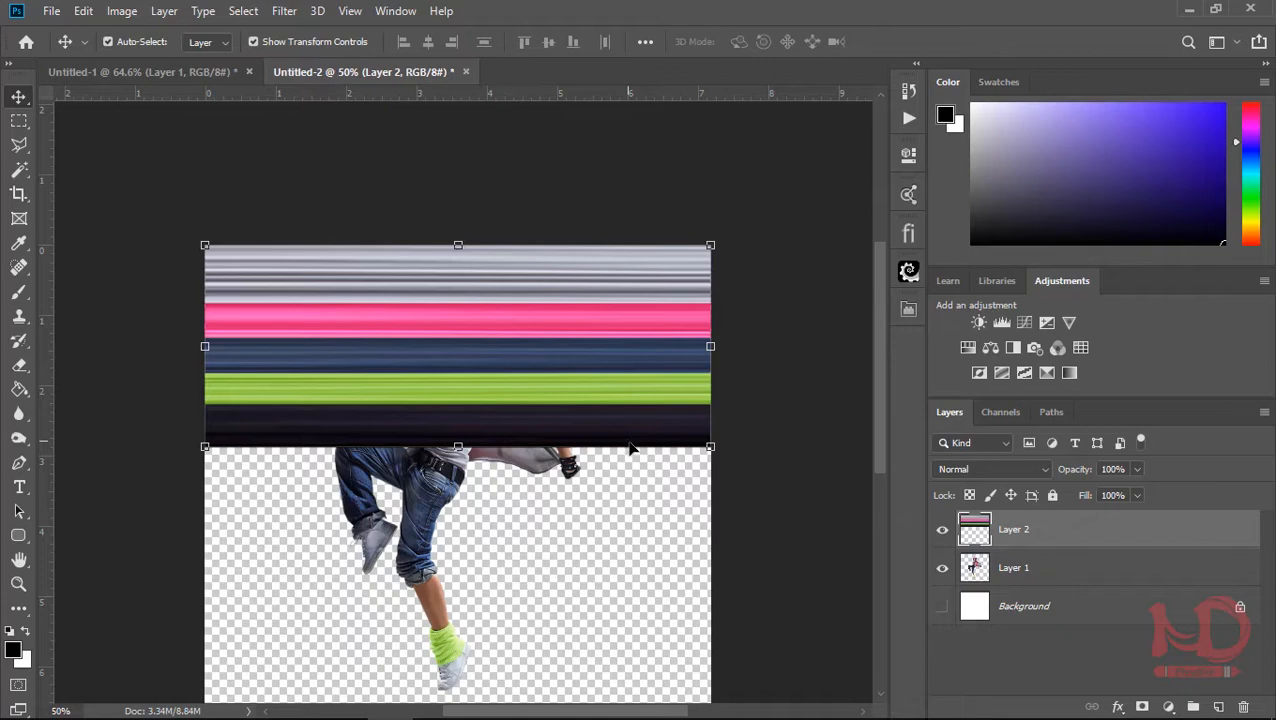
Apply the Polar Coordinates distort filter to the bands with Rectangular to Polar, turning them into concentric rings
click(275, 11)
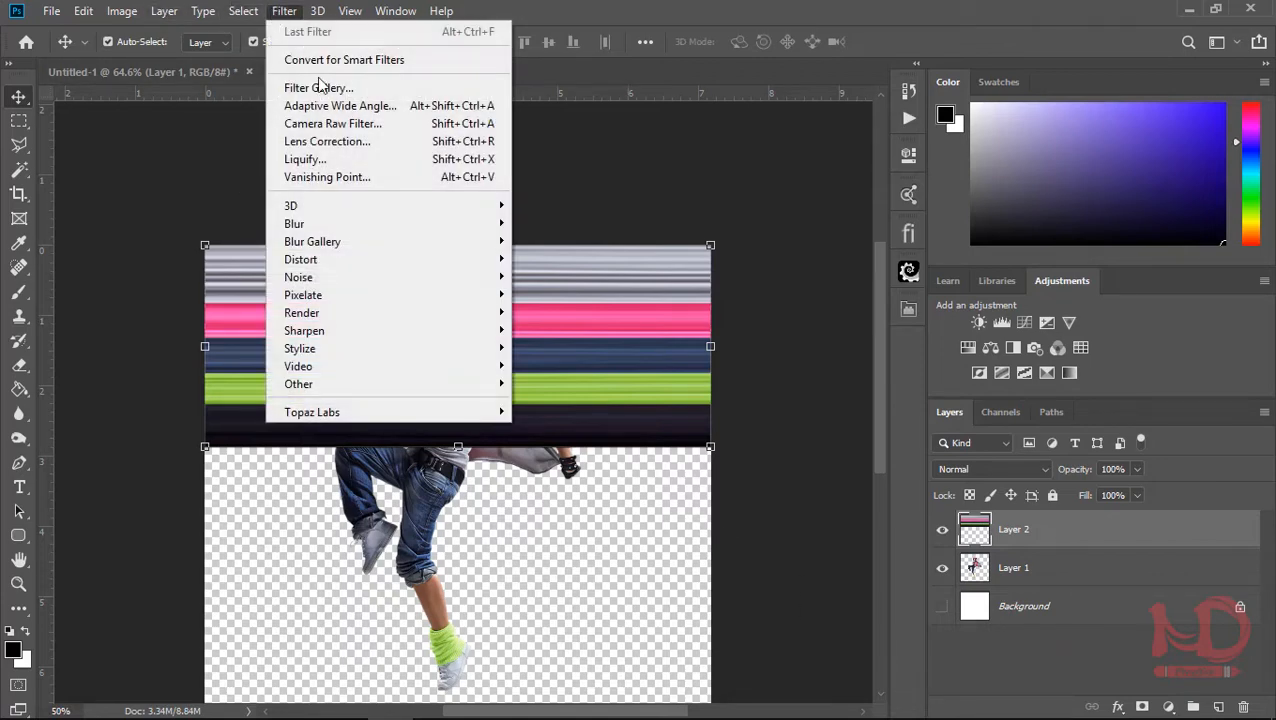
mouse_move(392, 269)
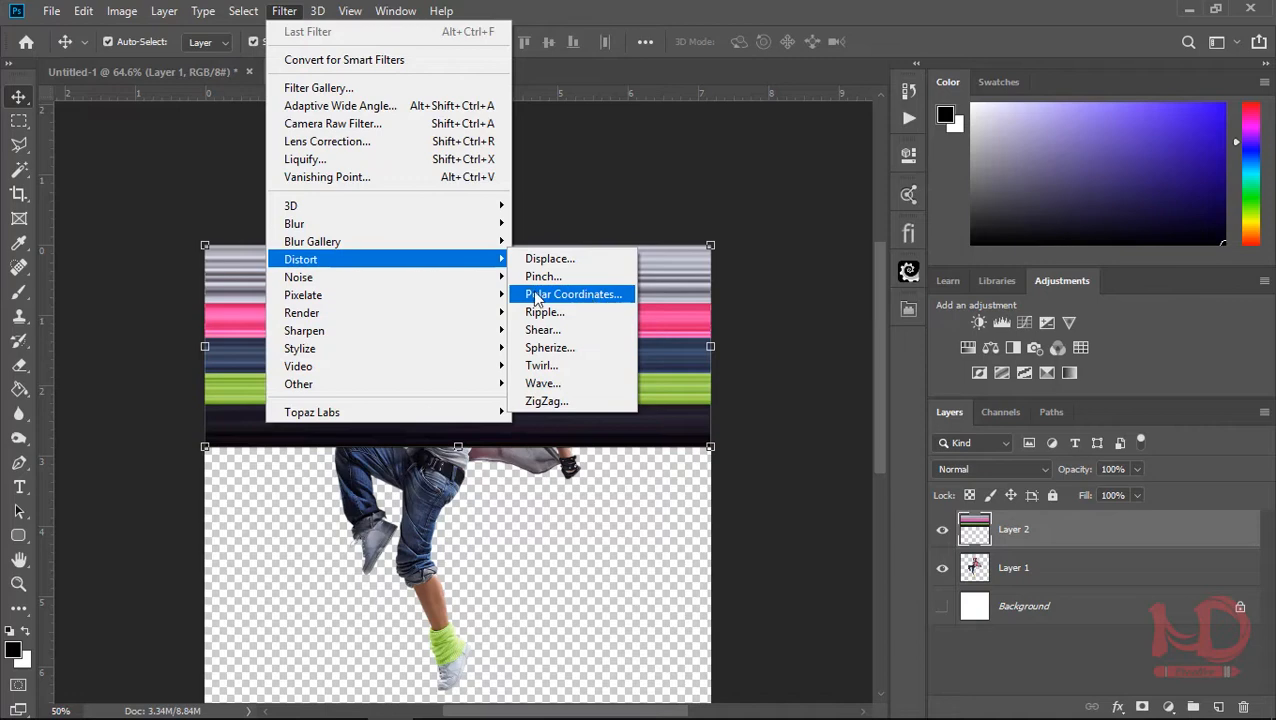
click(537, 296)
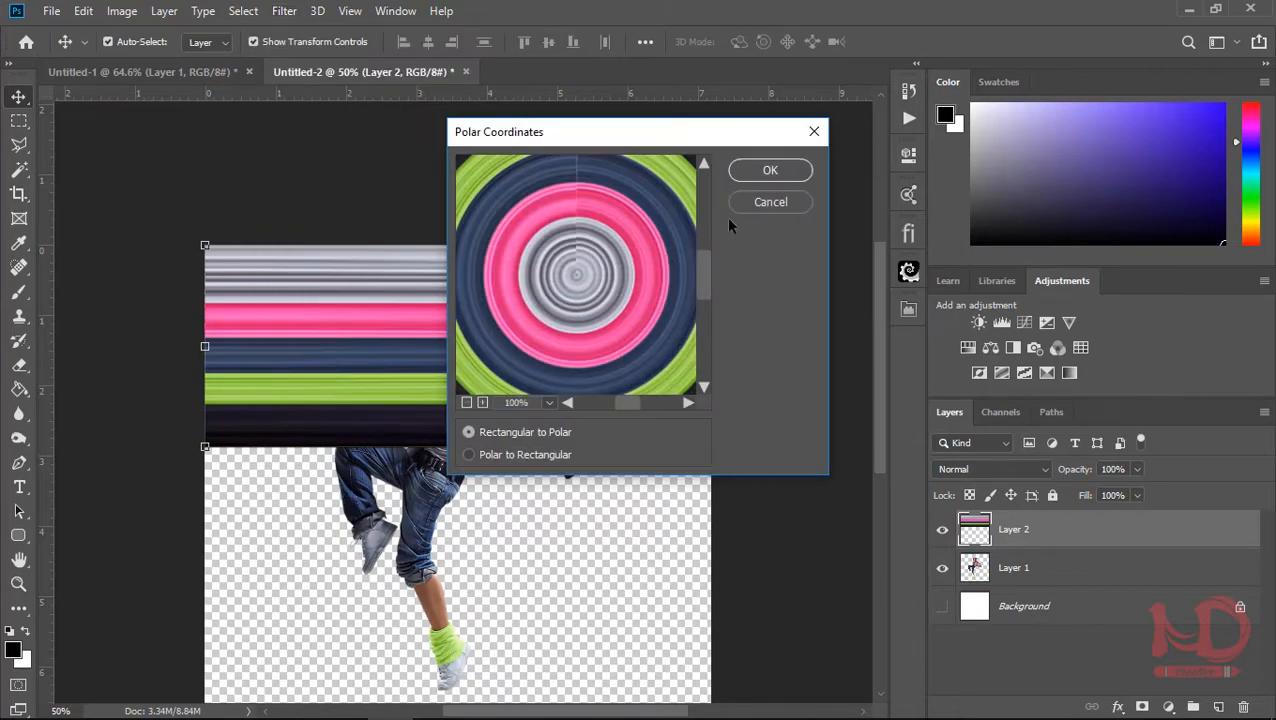
click(769, 170)
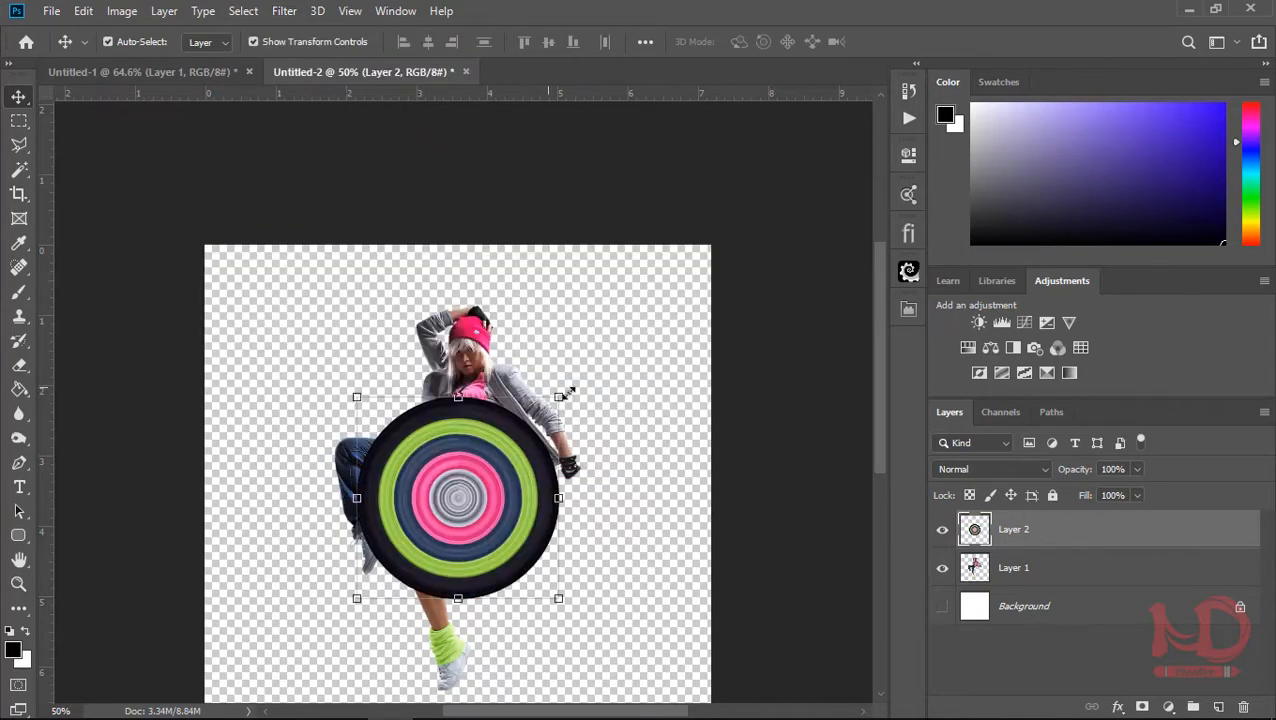
Enlarge the ringed disc around its centre to nearly the dancer's height and place Layer 2 beneath Layer 1
scroll(490, 478, down, 2)
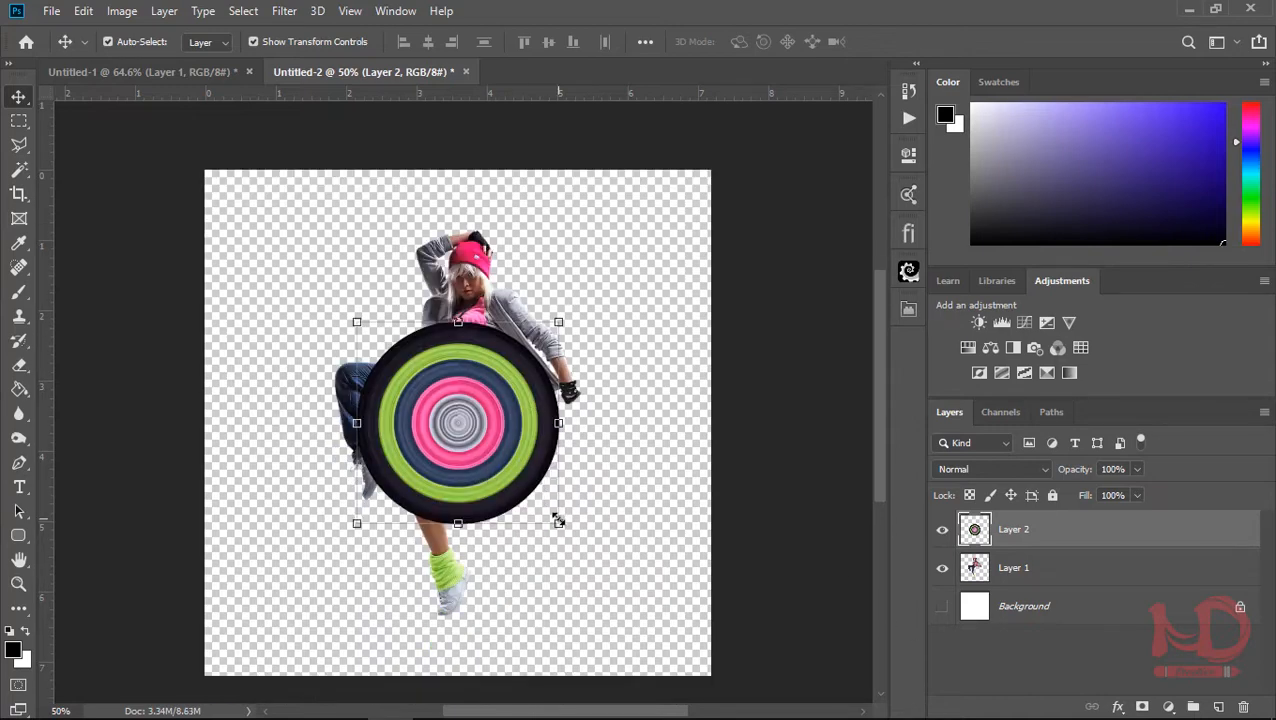
drag(558, 521, 640, 603)
key(Return)
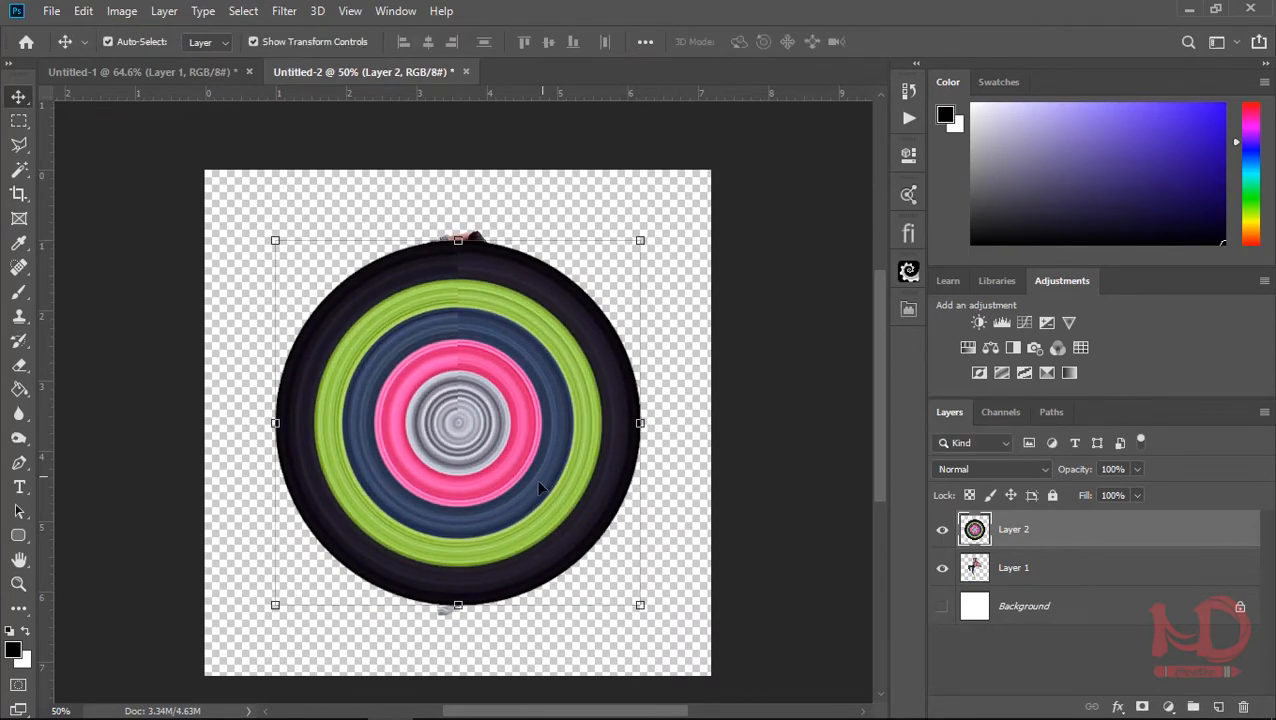
drag(1030, 592, 1030, 594)
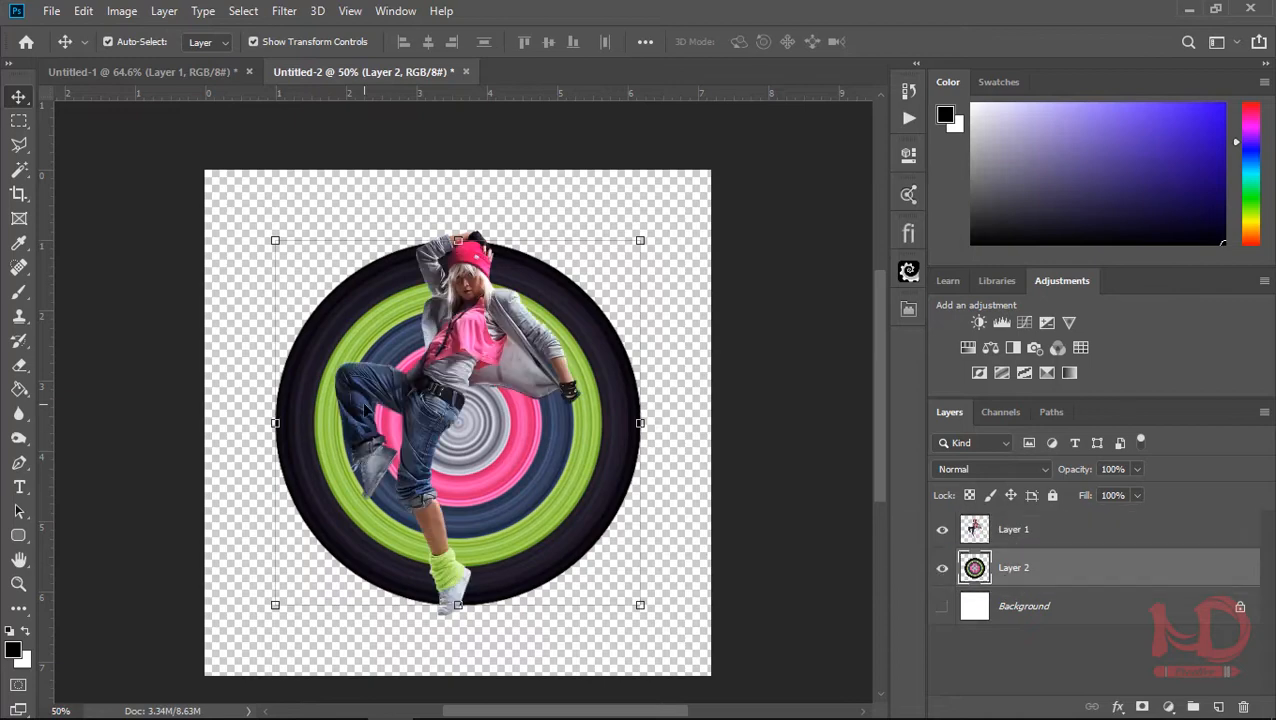
Scale the disc to 105.76% so its upper edge reaches the raised hand and its lower edge the standing shoe
scroll(443, 369, up, 1)
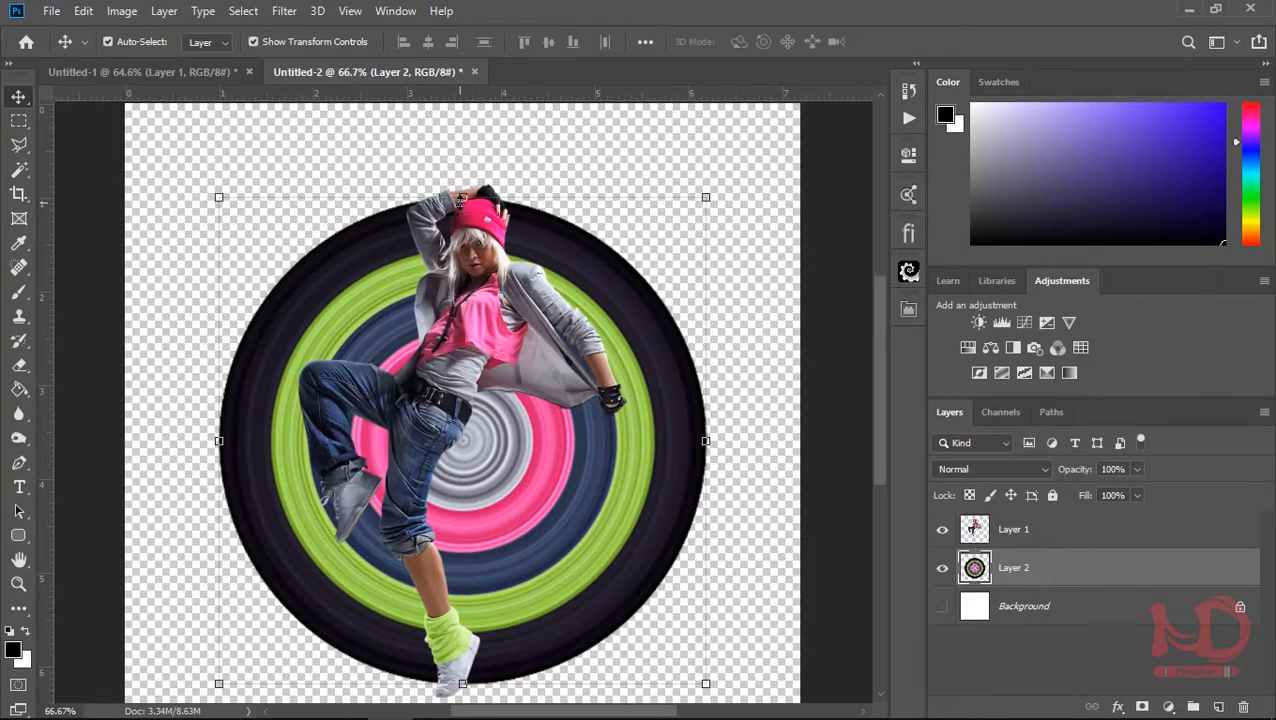
drag(462, 198, 462, 182)
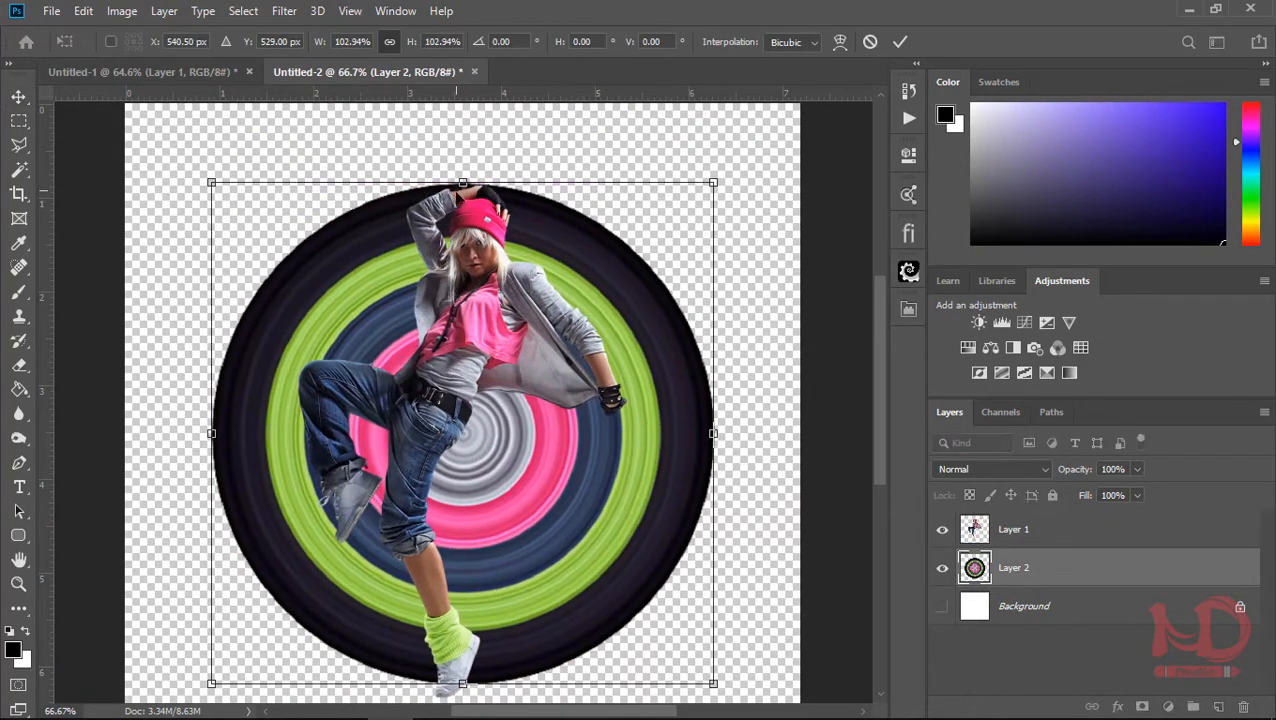
drag(497, 550, 478, 442)
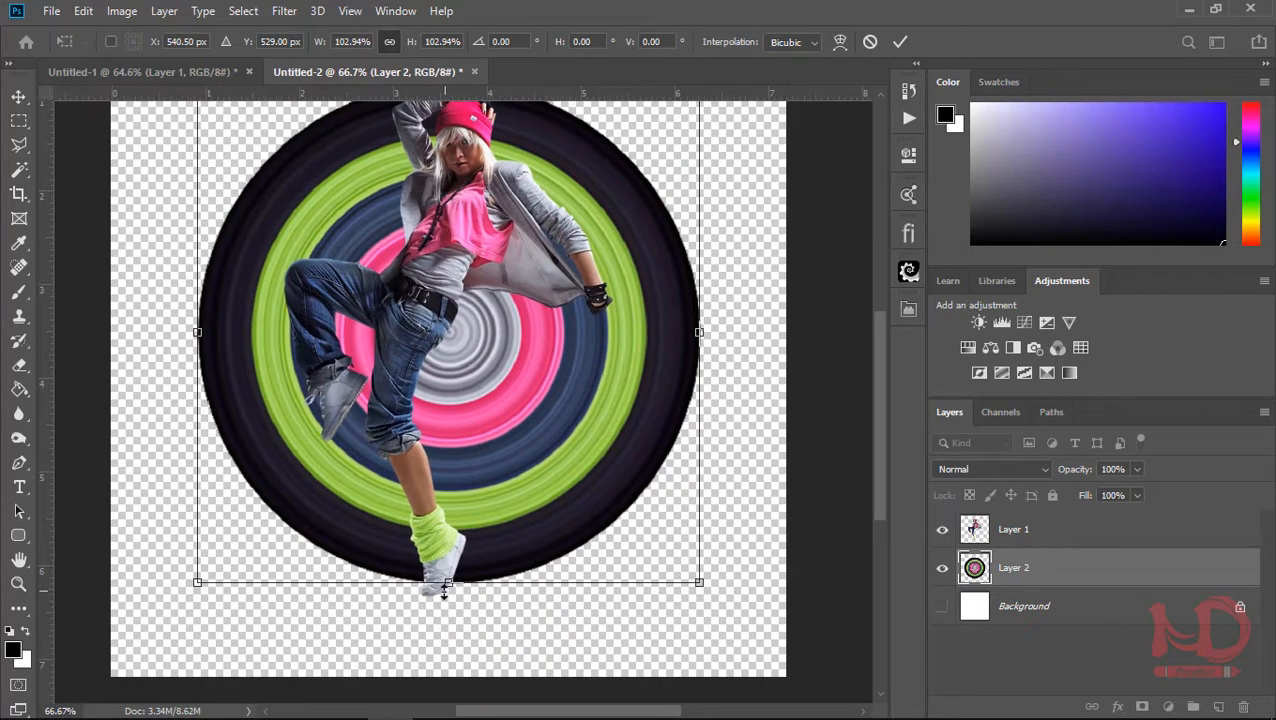
drag(447, 582, 448, 597)
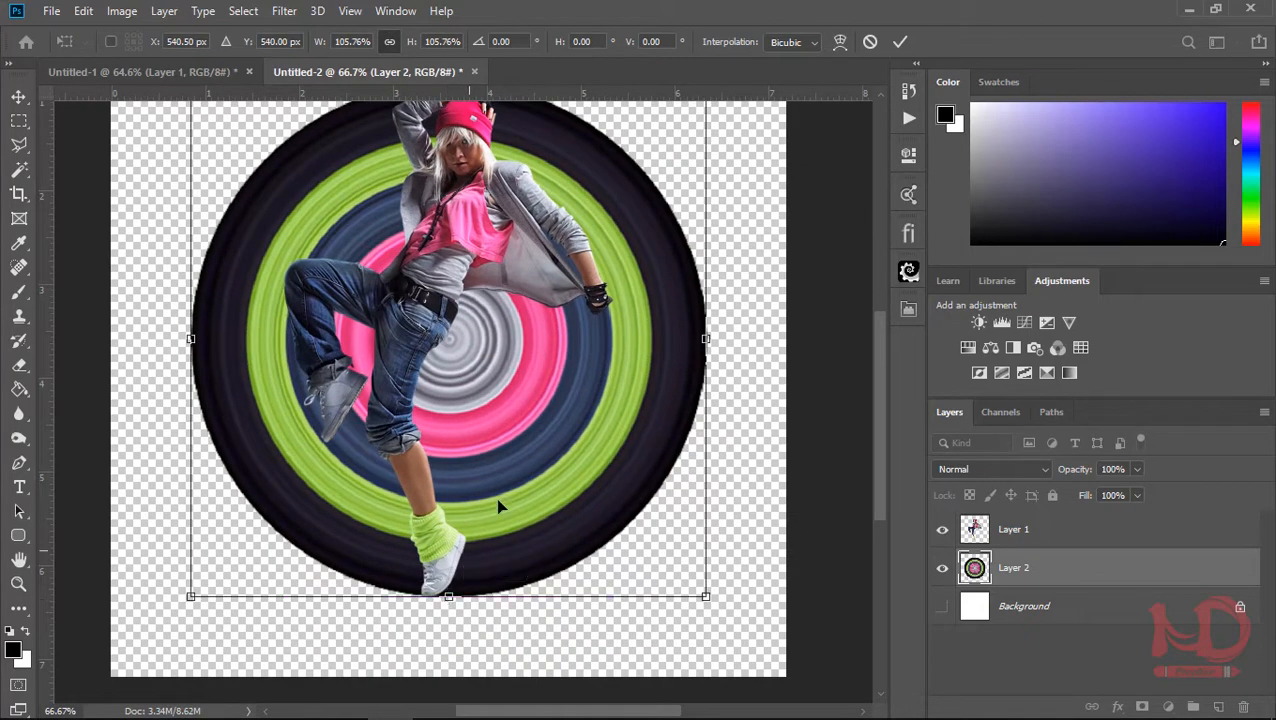
drag(542, 441, 540, 526)
key(Return)
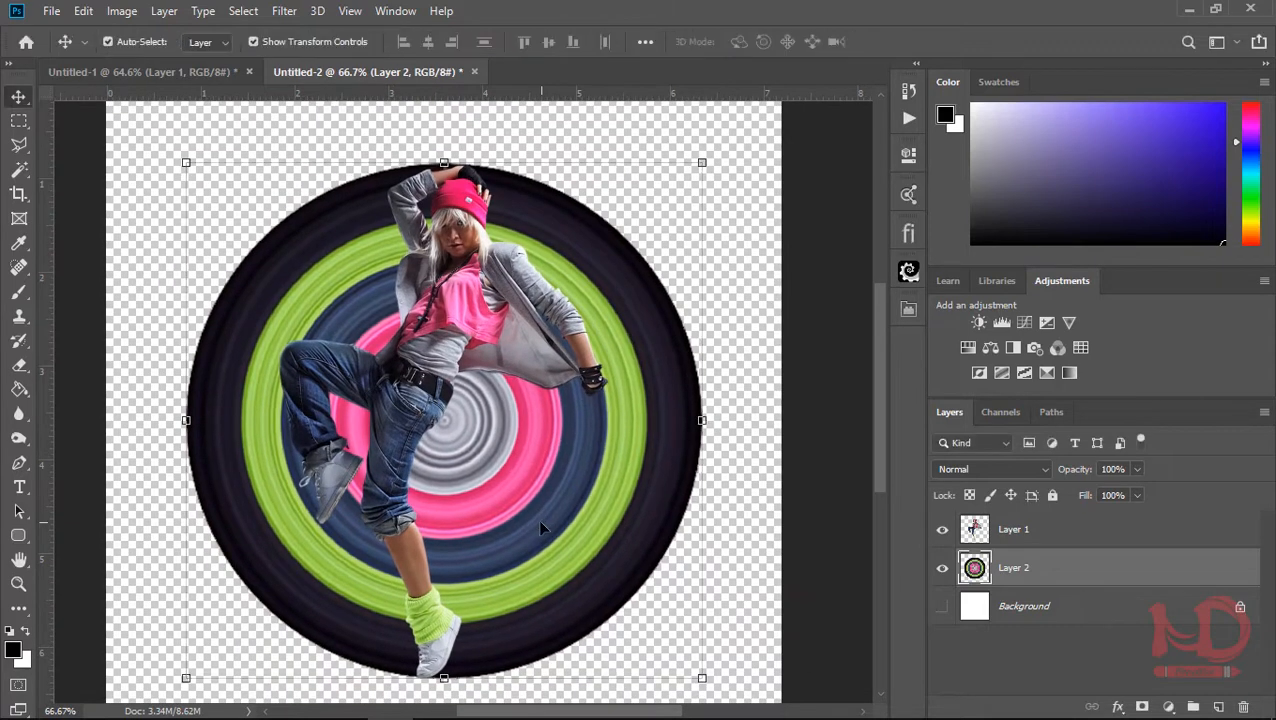
Examine closely how the disc's edge meets the dancer's raised hand and standing shoe
drag(540, 506, 636, 507)
ctrl+click(512, 344)
drag(512, 344, 571, 446)
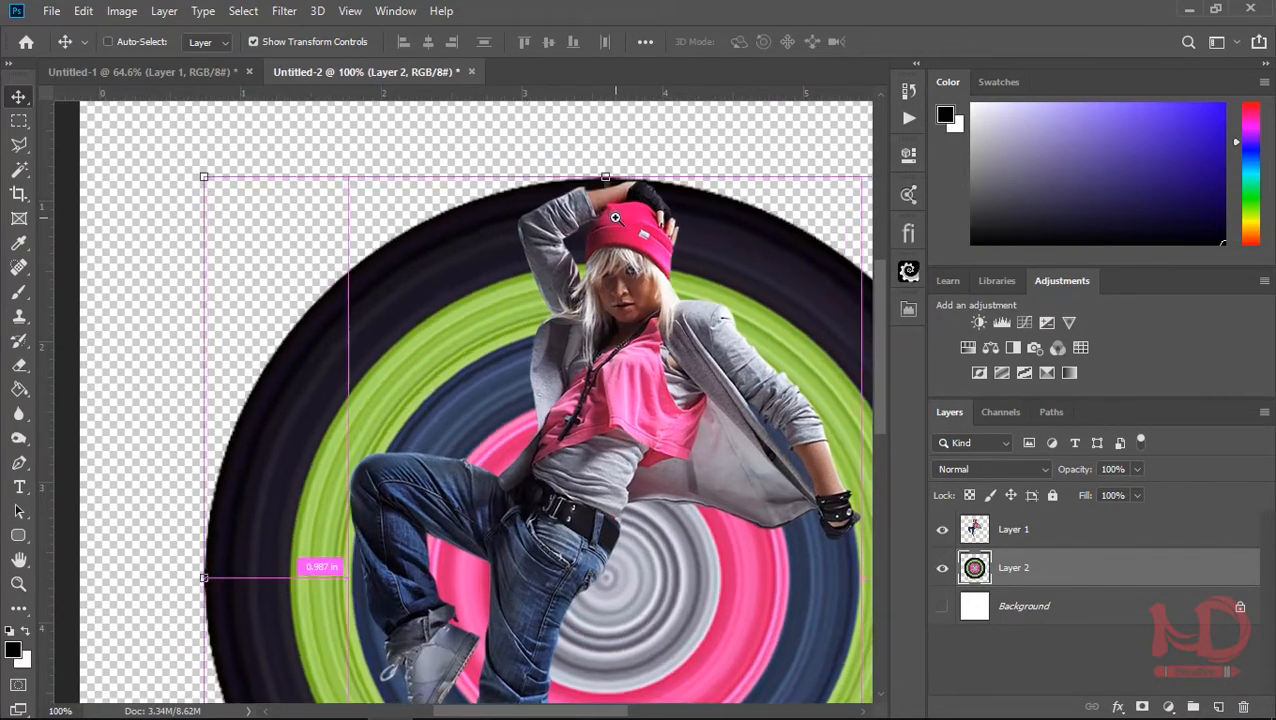
ctrl+click(603, 204)
drag(594, 139, 587, 138)
key(Return)
scroll(602, 410, down, 3)
scroll(602, 415, down, 4)
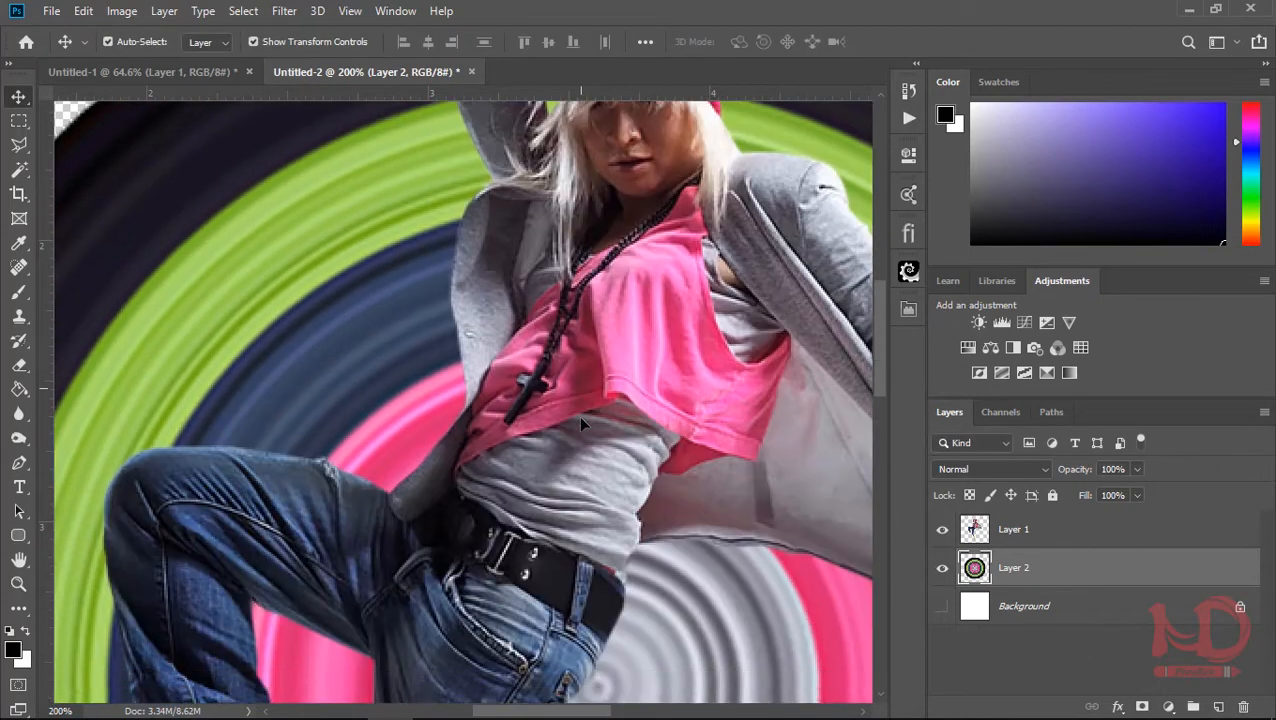
scroll(584, 421, down, 3)
scroll(597, 524, down, 4)
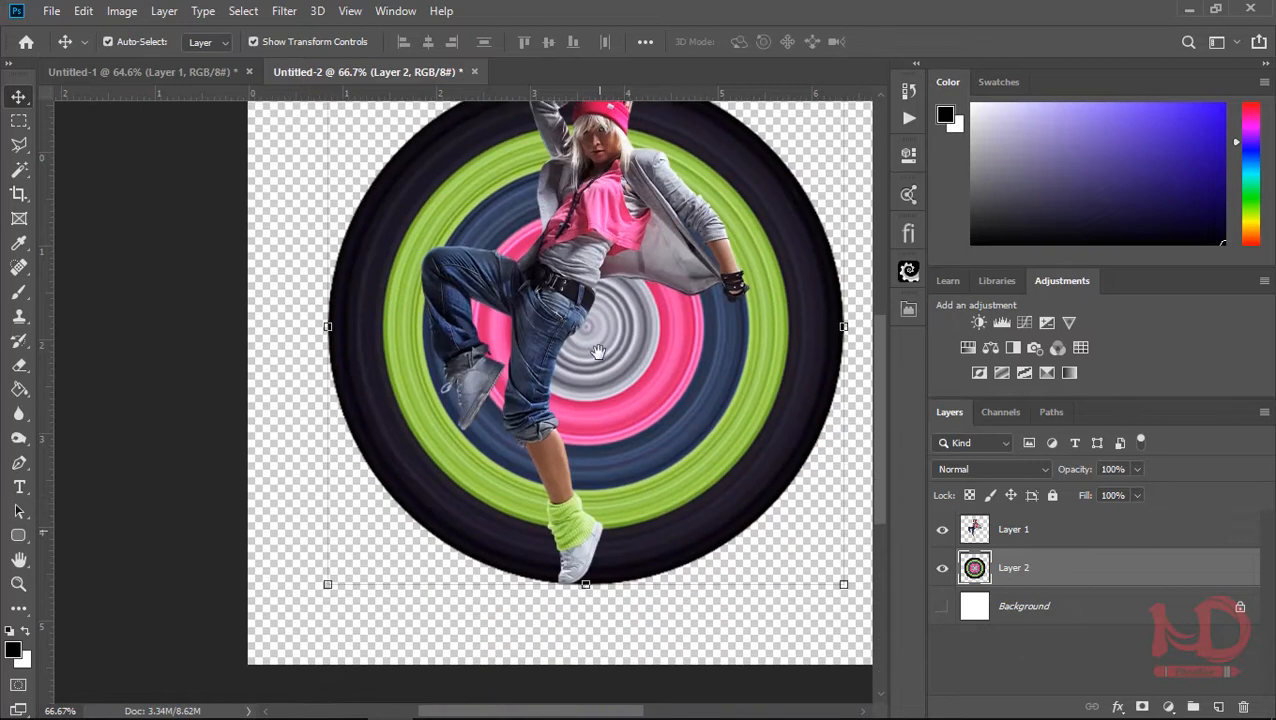
drag(615, 364, 620, 459)
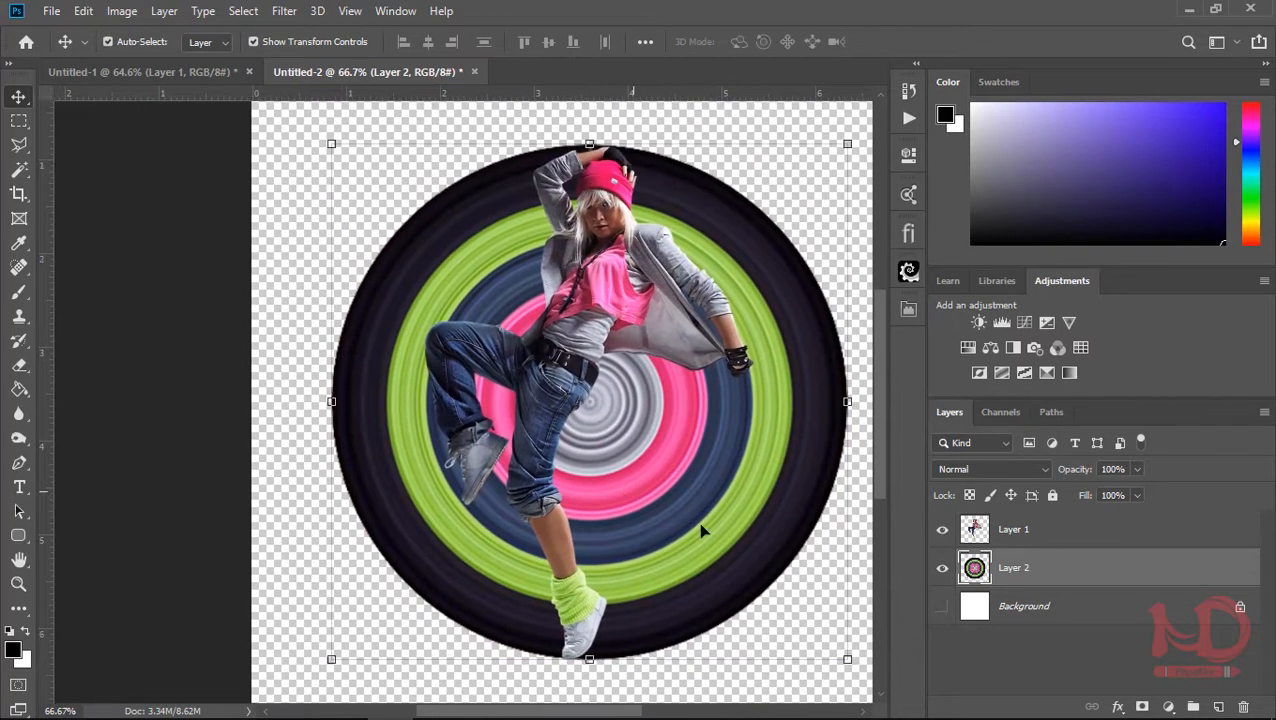
Add a layer mask to Layer 2 and set a black brush to 64 px for painting on it
click(1143, 708)
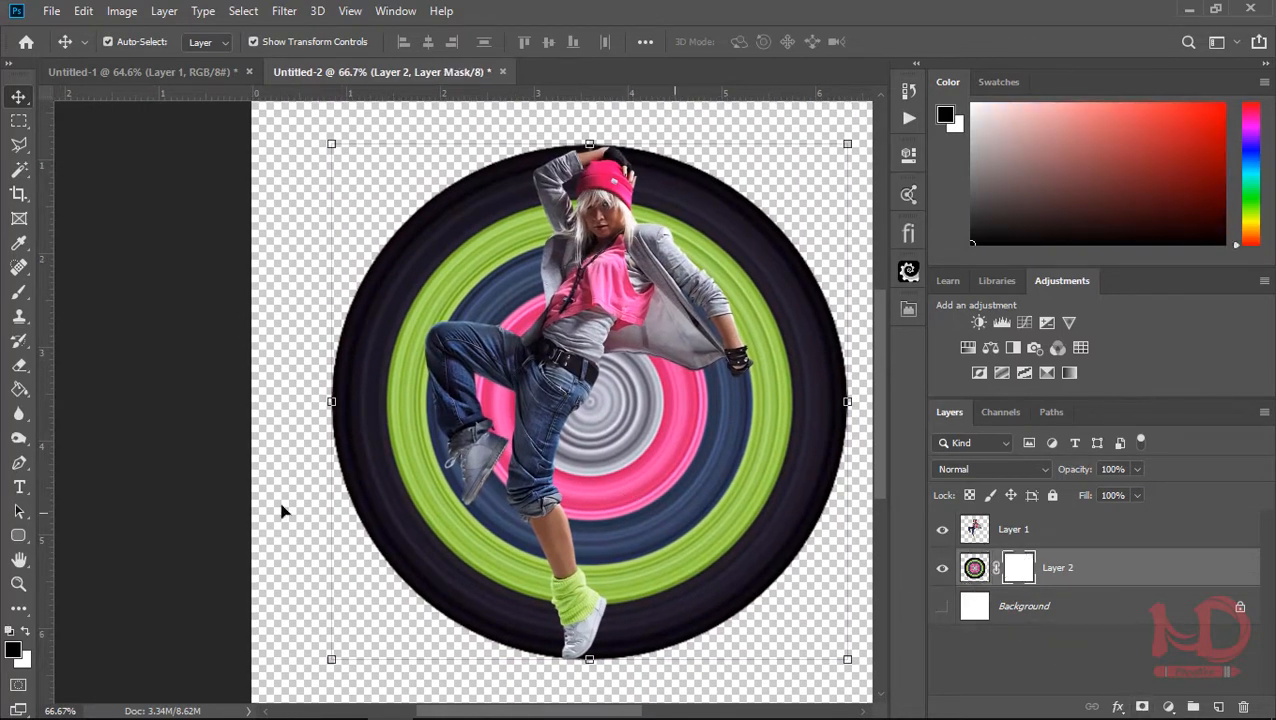
click(18, 291)
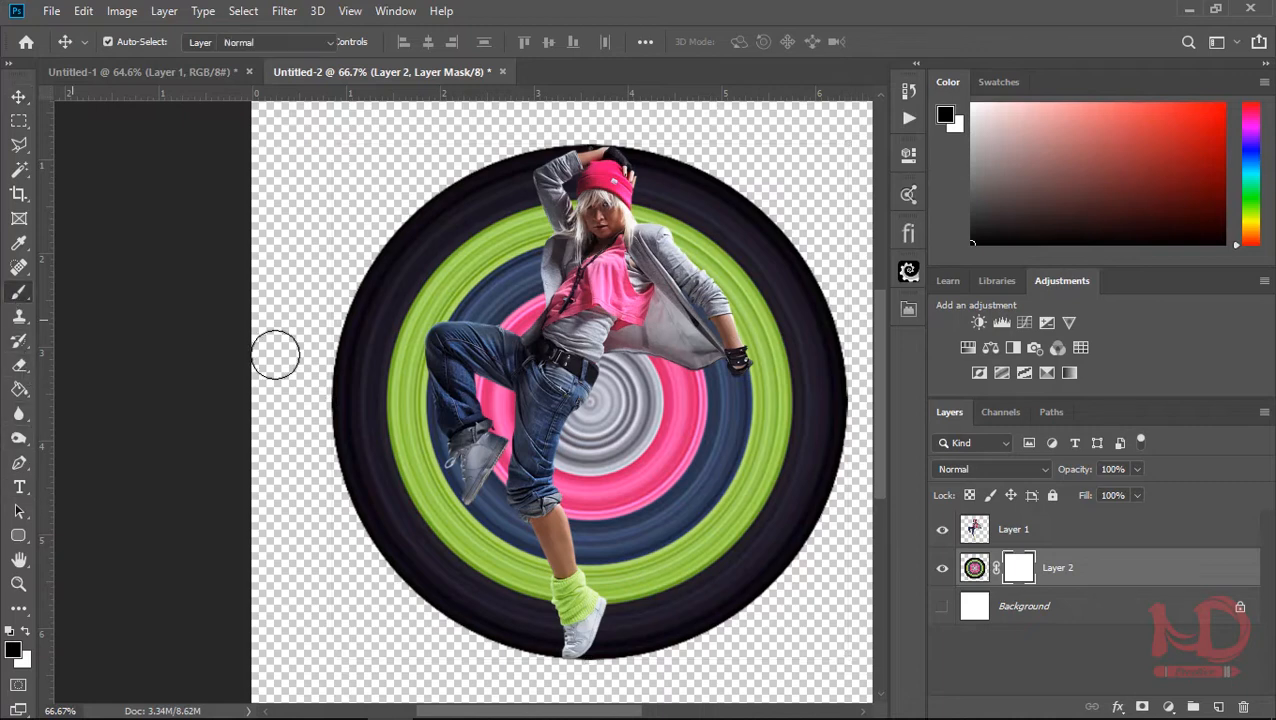
right_click(374, 307)
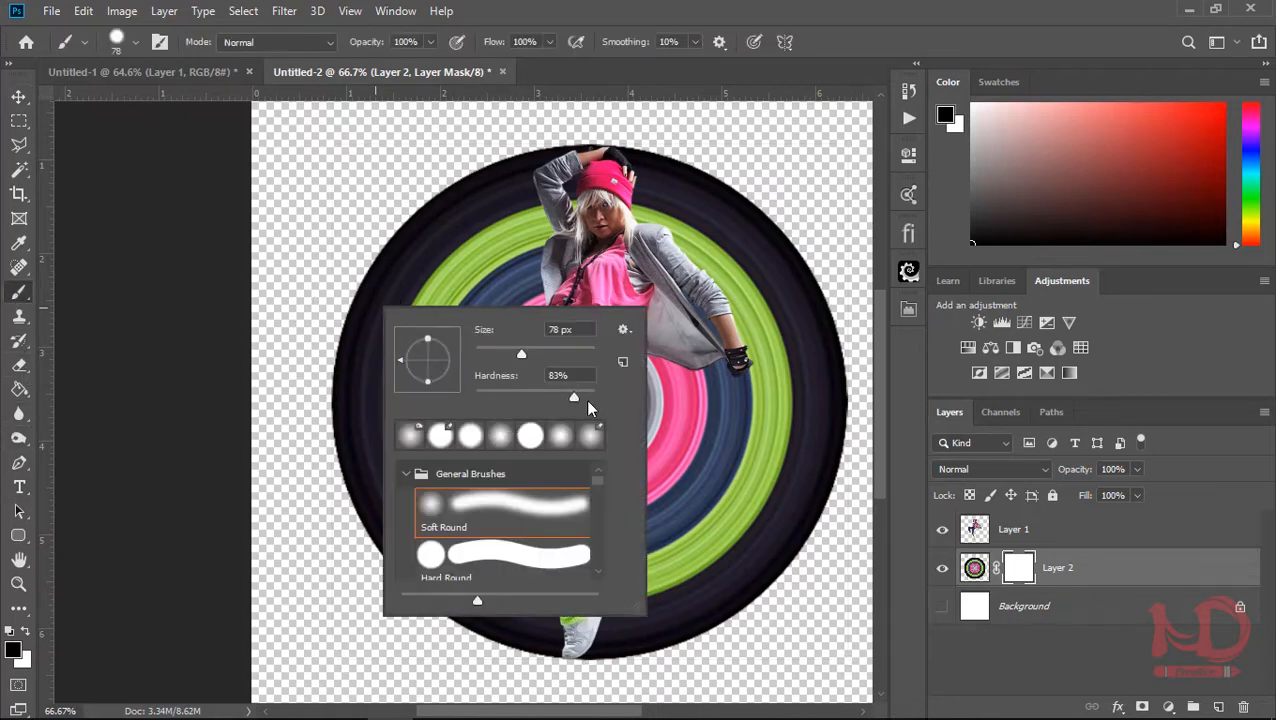
click(511, 348)
Try masking out a streak of the disc from above the bent knee down to the standing foot, and undo the strokes
click(472, 233)
mouse_move(474, 298)
mouse_down()
mouse_move(464, 318)
mouse_move(511, 336)
mouse_up()
mouse_move(509, 393)
mouse_down()
mouse_move(503, 476)
mouse_move(566, 655)
mouse_move(553, 648)
mouse_up()
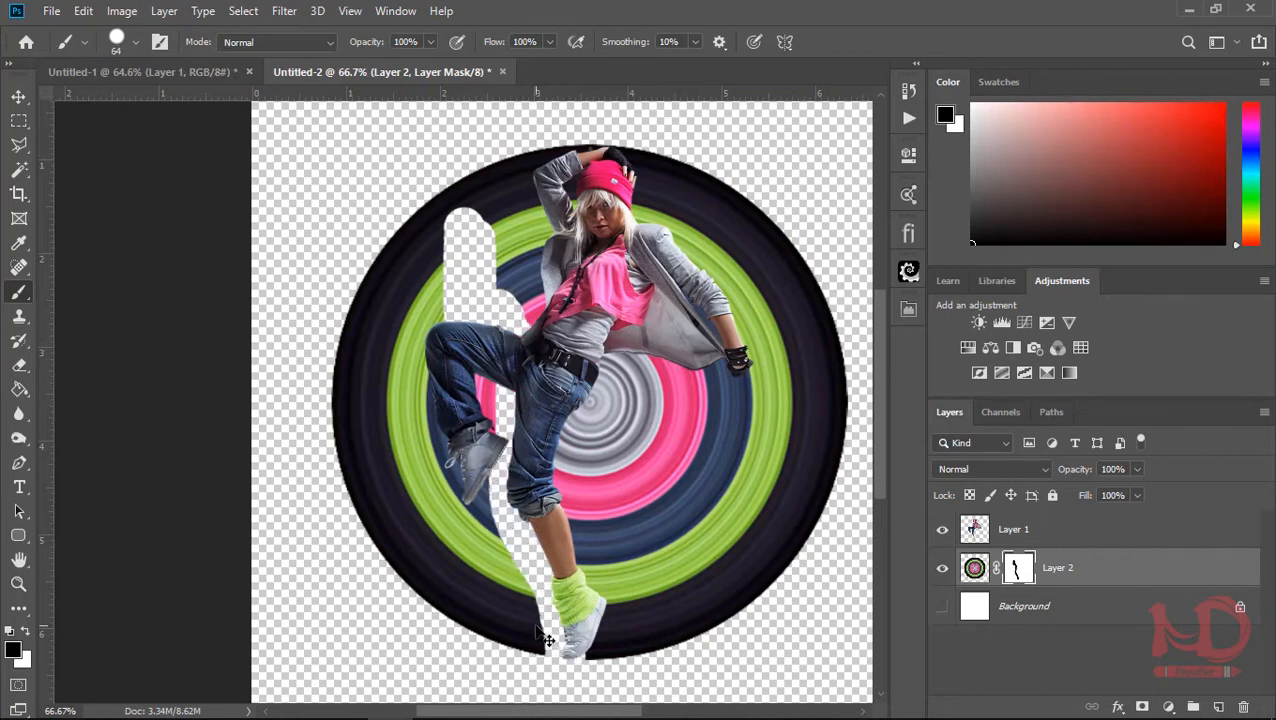
key(ctrl+z)
Mask out the disc between the dancer's legs and across her bent-knee side, enlarging the black brush to 91 px
mouse_move(504, 426)
mouse_down()
mouse_move(509, 520)
mouse_move(474, 484)
mouse_up()
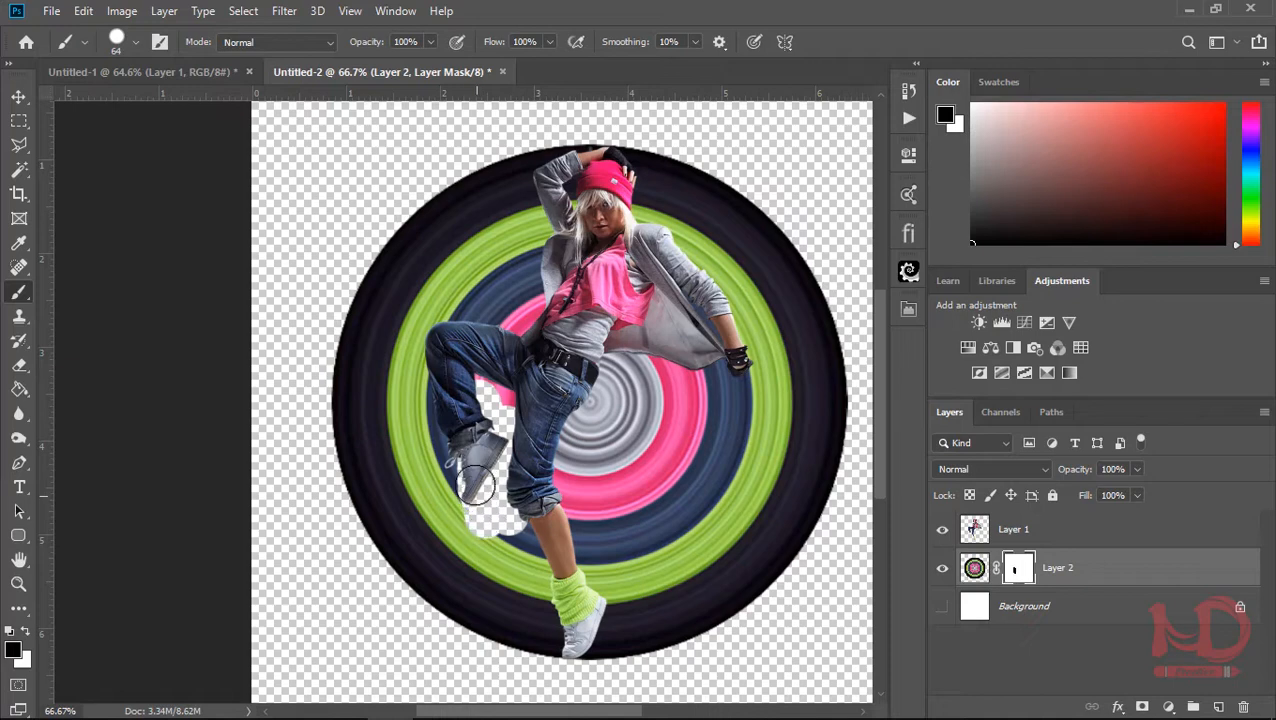
right_click(467, 451)
drag(605, 458, 620, 459)
mouse_move(421, 365)
mouse_down()
mouse_move(460, 490)
mouse_move(505, 412)
mouse_up()
mouse_move(532, 325)
mouse_down()
mouse_move(540, 232)
mouse_move(557, 240)
mouse_move(560, 155)
mouse_move(525, 150)
mouse_move(502, 243)
mouse_move(503, 318)
mouse_move(505, 206)
mouse_move(501, 318)
mouse_move(441, 340)
mouse_move(445, 285)
mouse_move(414, 328)
mouse_move(352, 314)
mouse_move(341, 330)
mouse_move(355, 323)
mouse_move(379, 468)
mouse_move(370, 512)
mouse_move(347, 501)
mouse_move(347, 487)
mouse_move(377, 532)
mouse_move(424, 523)
mouse_move(469, 544)
mouse_move(446, 593)
mouse_move(384, 522)
mouse_move(419, 553)
mouse_move(429, 282)
mouse_move(451, 300)
mouse_move(474, 175)
mouse_move(372, 273)
mouse_move(359, 394)
mouse_up()
key(space)
drag(417, 470, 390, 268)
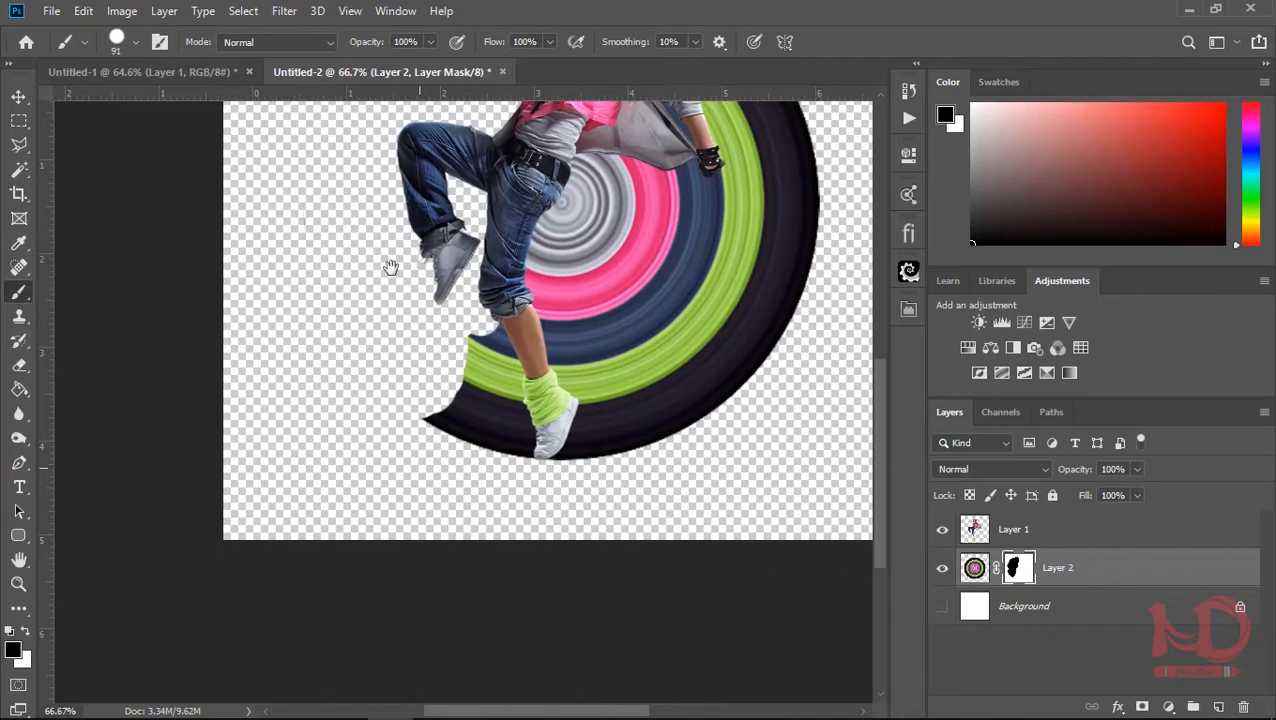
mouse_move(440, 395)
mouse_down()
mouse_move(449, 425)
mouse_move(474, 415)
mouse_move(477, 309)
mouse_up()
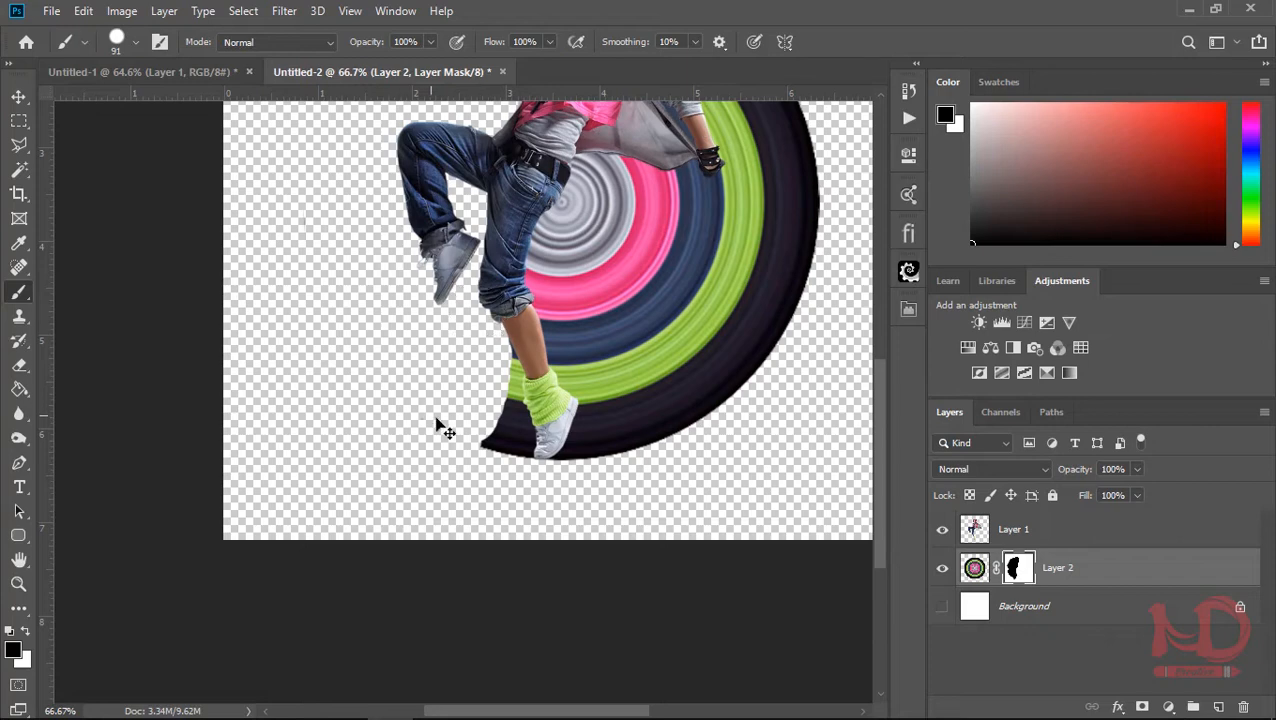
Mask out the leftover piece of the disc in front of the standing shoe and leg warmer
key(ctrl+space)
ctrl+click(477, 415)
ctrl+click(477, 415)
drag(579, 365, 575, 376)
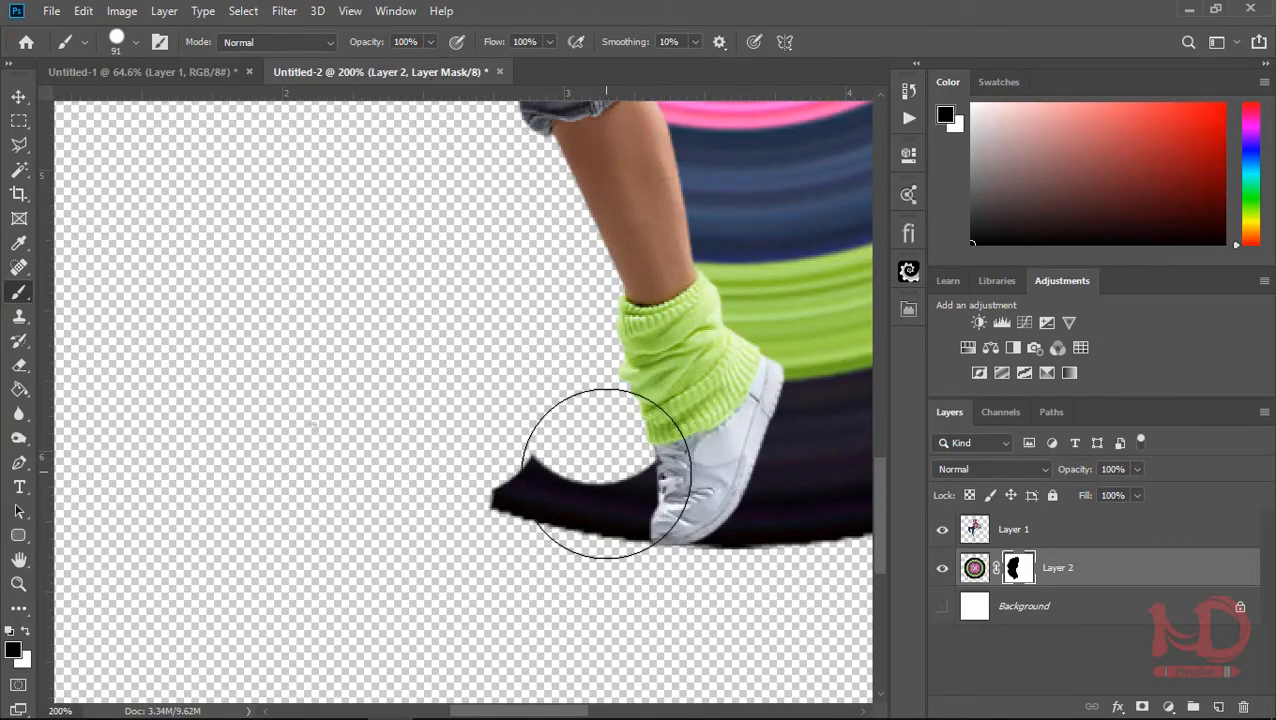
drag(598, 456, 592, 461)
click(578, 496)
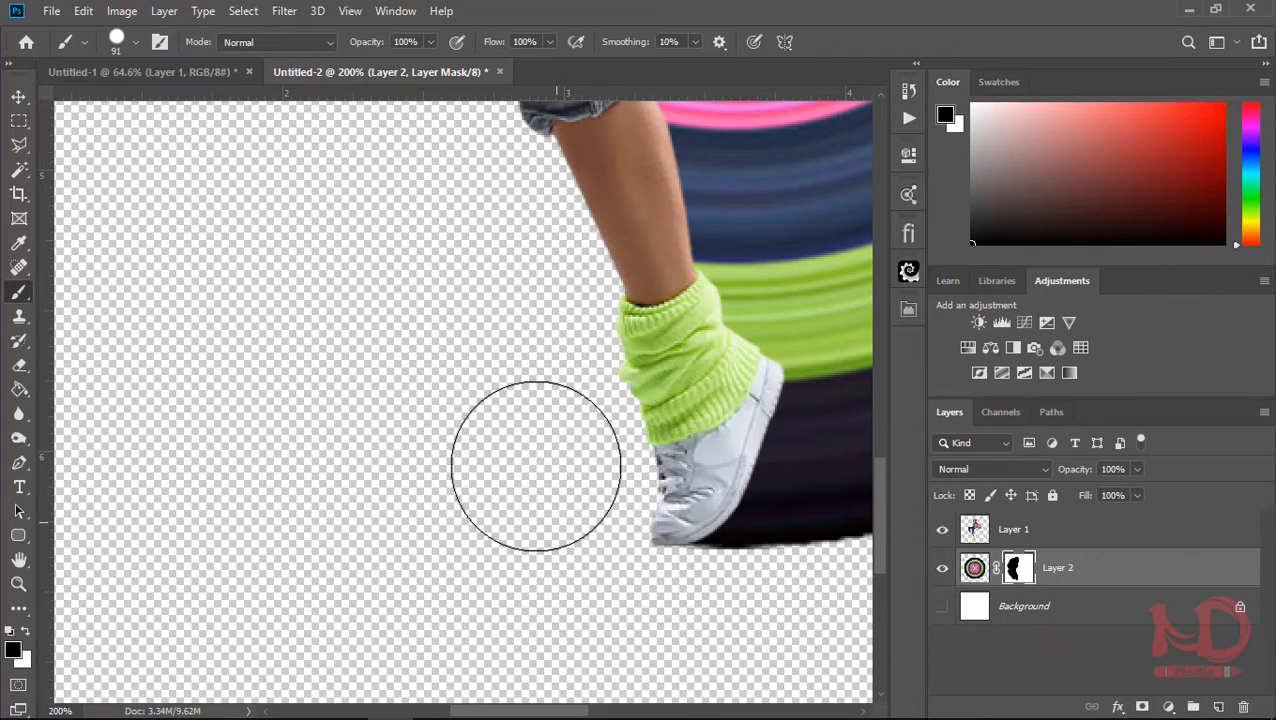
Mask out the leftover tip of the disc above the dancer's raised forearm
drag(544, 342, 606, 714)
drag(615, 430, 591, 712)
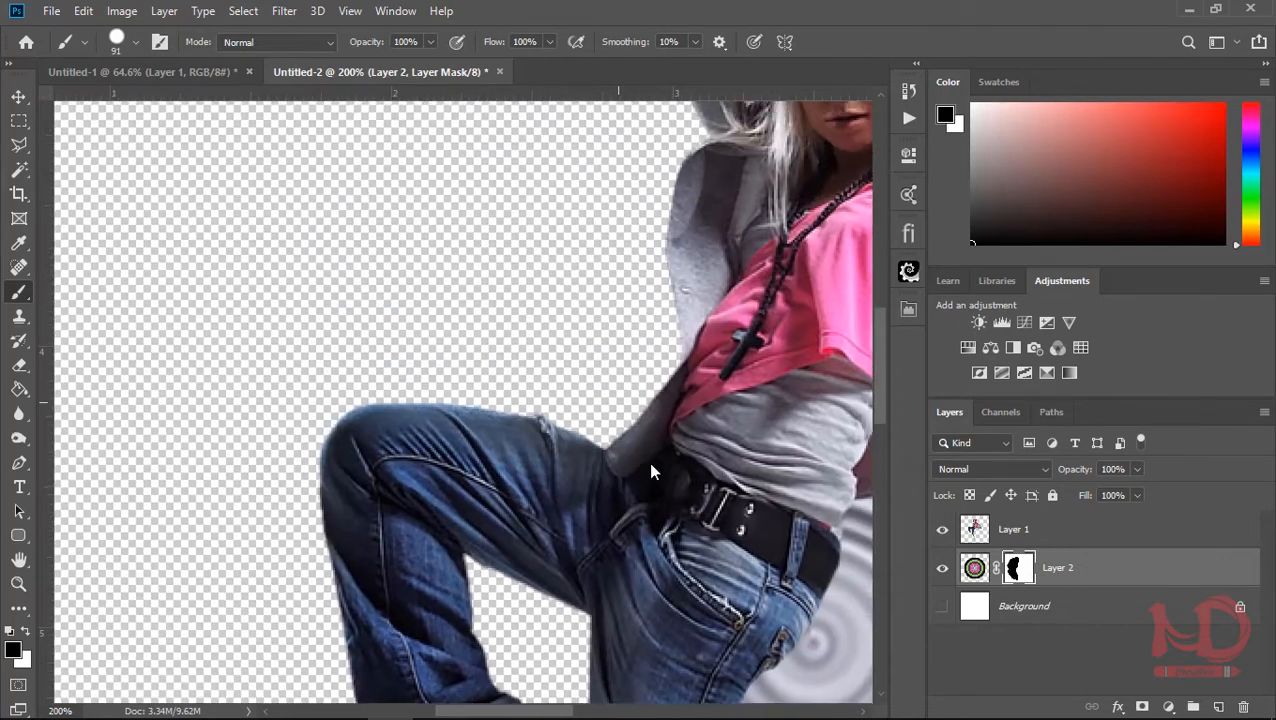
drag(652, 470, 540, 712)
drag(600, 428, 572, 582)
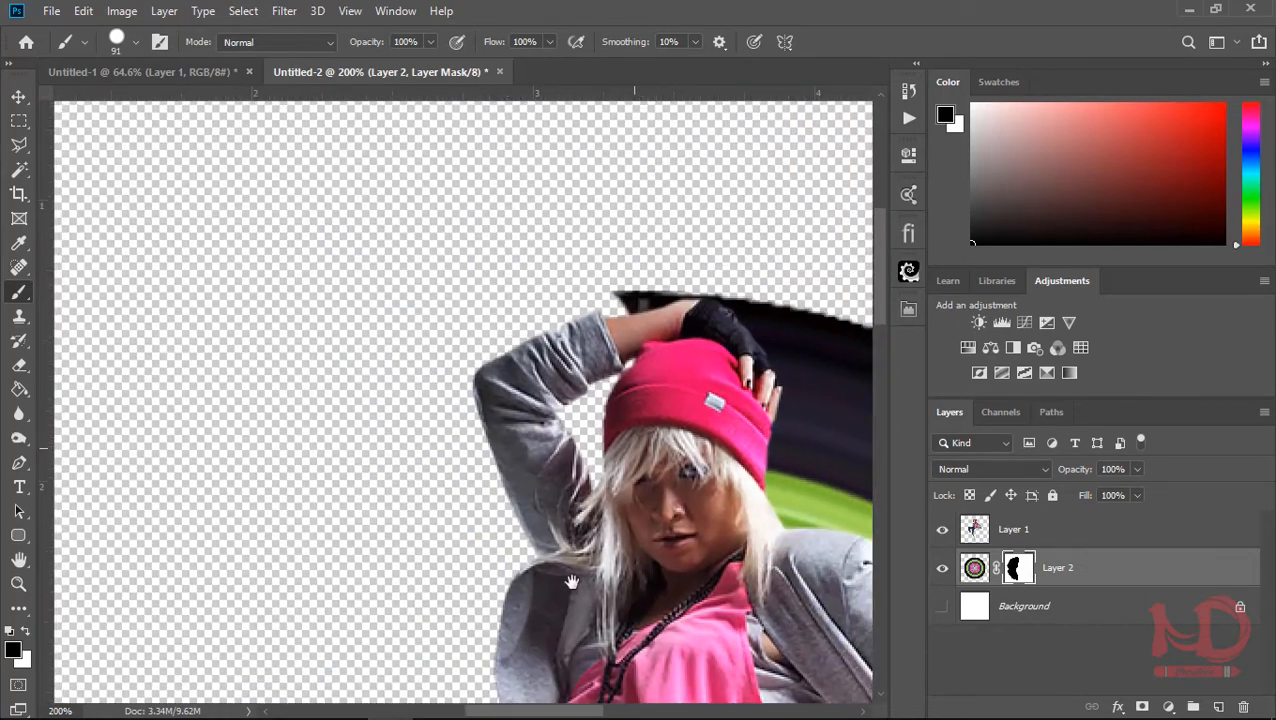
click(625, 257)
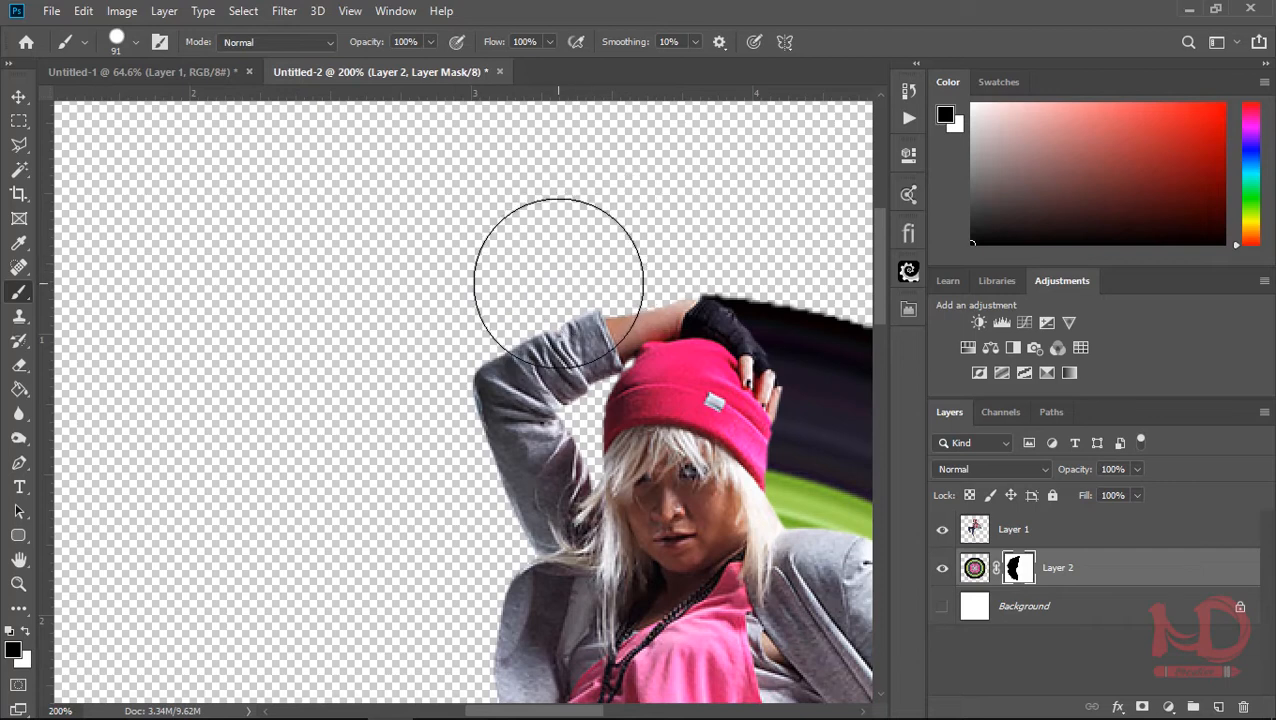
Reduce the brush to 32 px and trim the disc's edge where it meets the top of the black glove
ctrl+click(653, 268)
ctrl+click(655, 364)
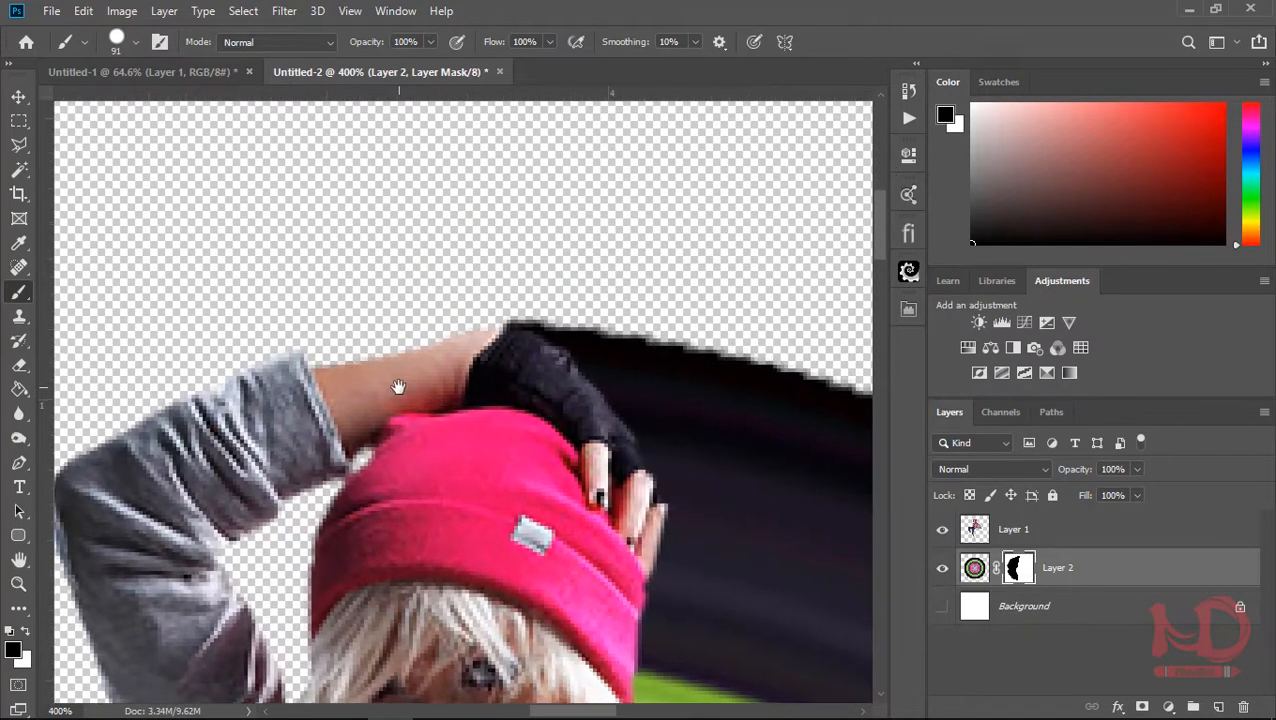
right_click(399, 381)
click(521, 433)
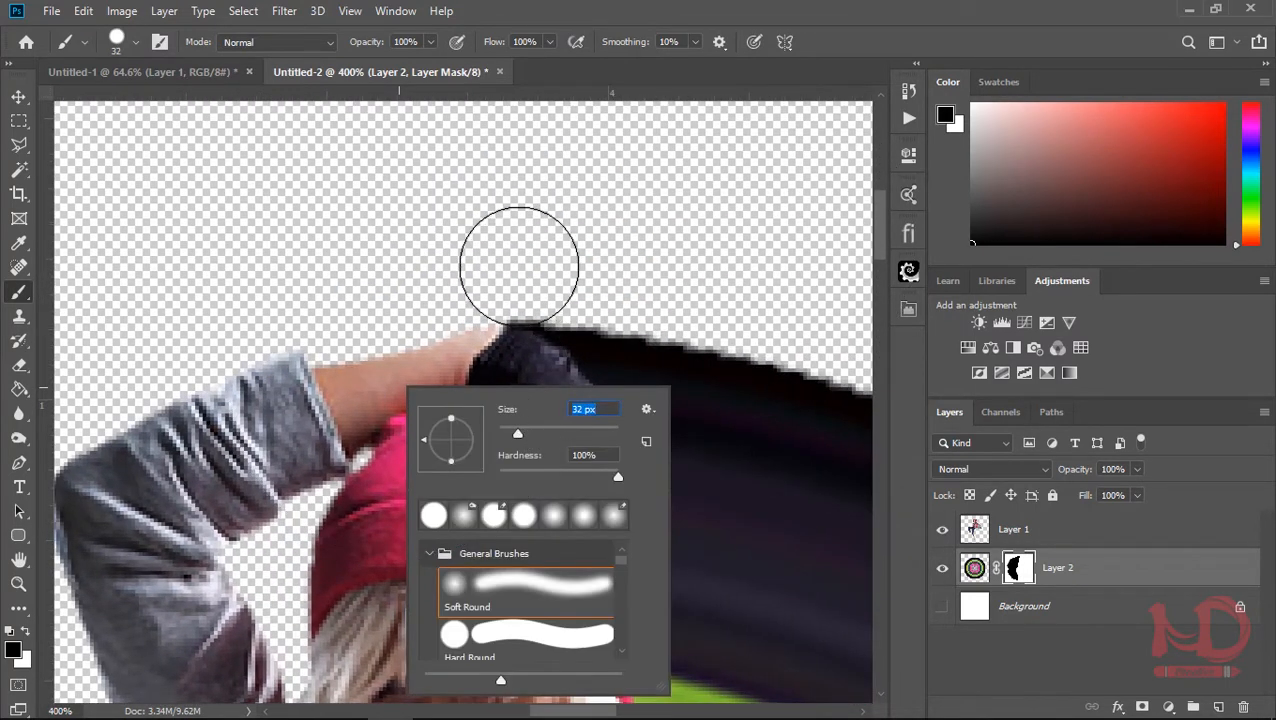
click(519, 266)
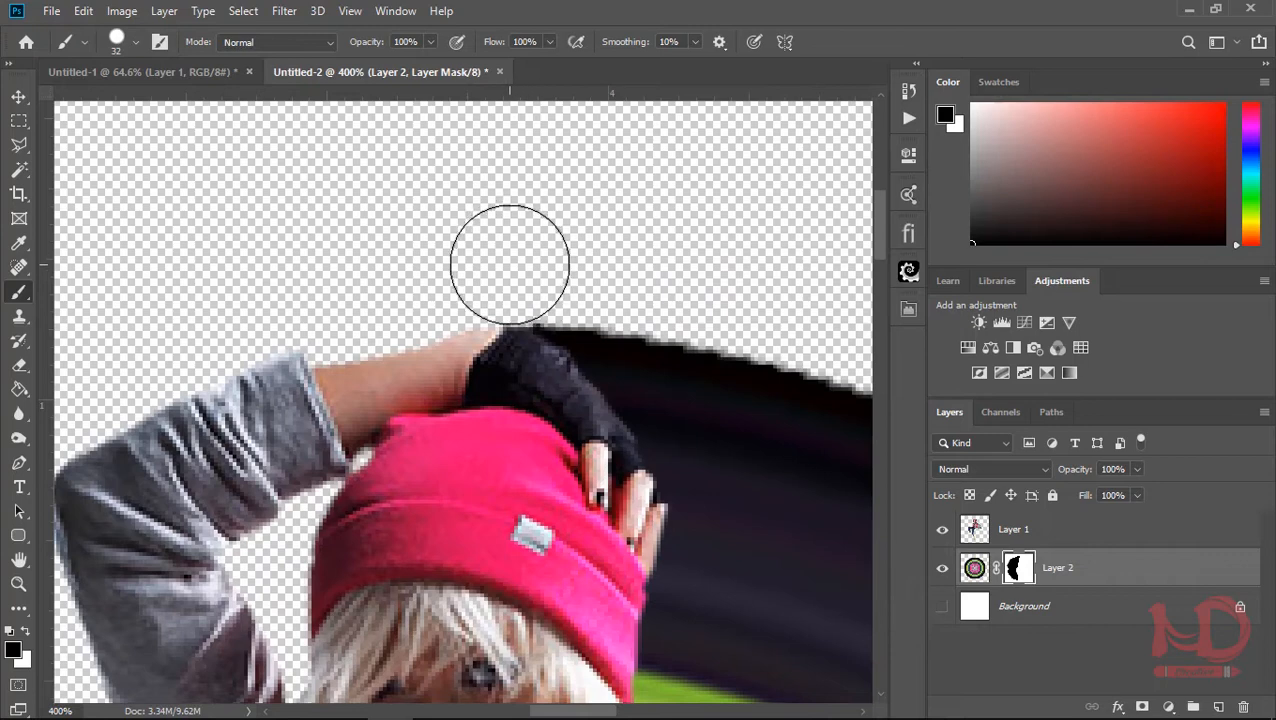
Add a drop shadow to Layer 1 with the spread set to 8% and the size to 24 px
key(ctrl+0)
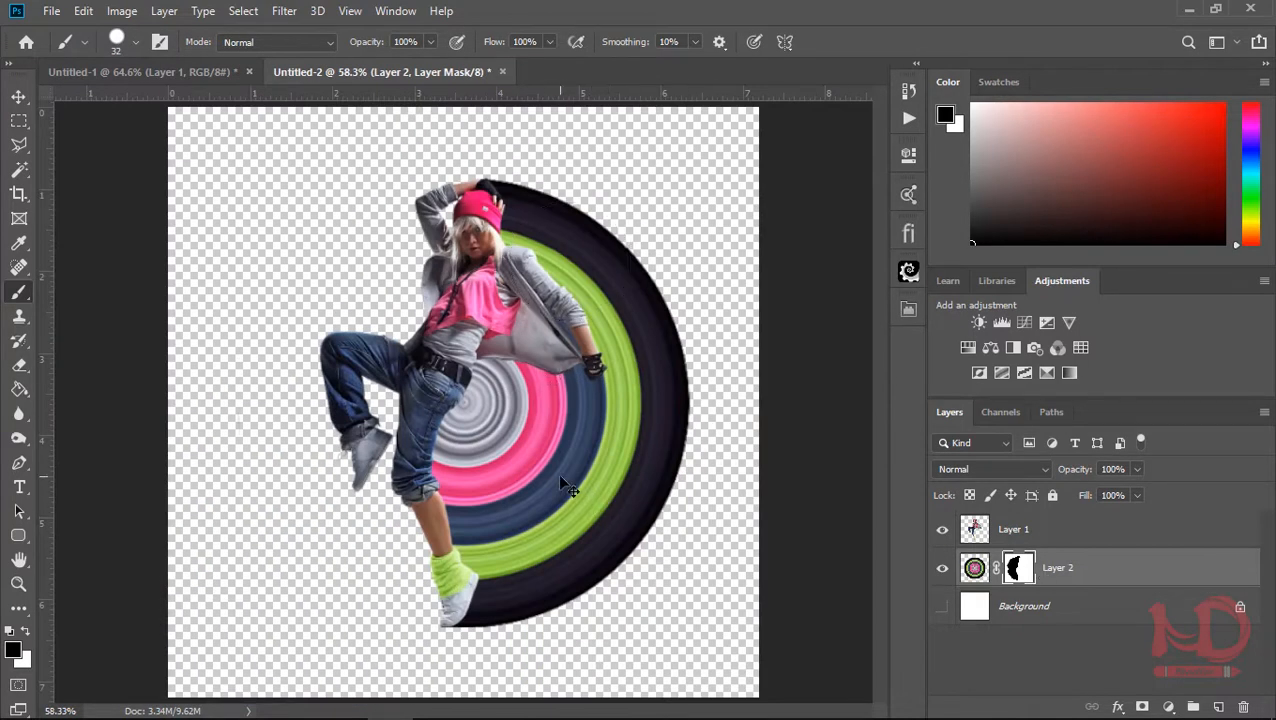
key(ctrl+plus)
key(ctrl+minus)
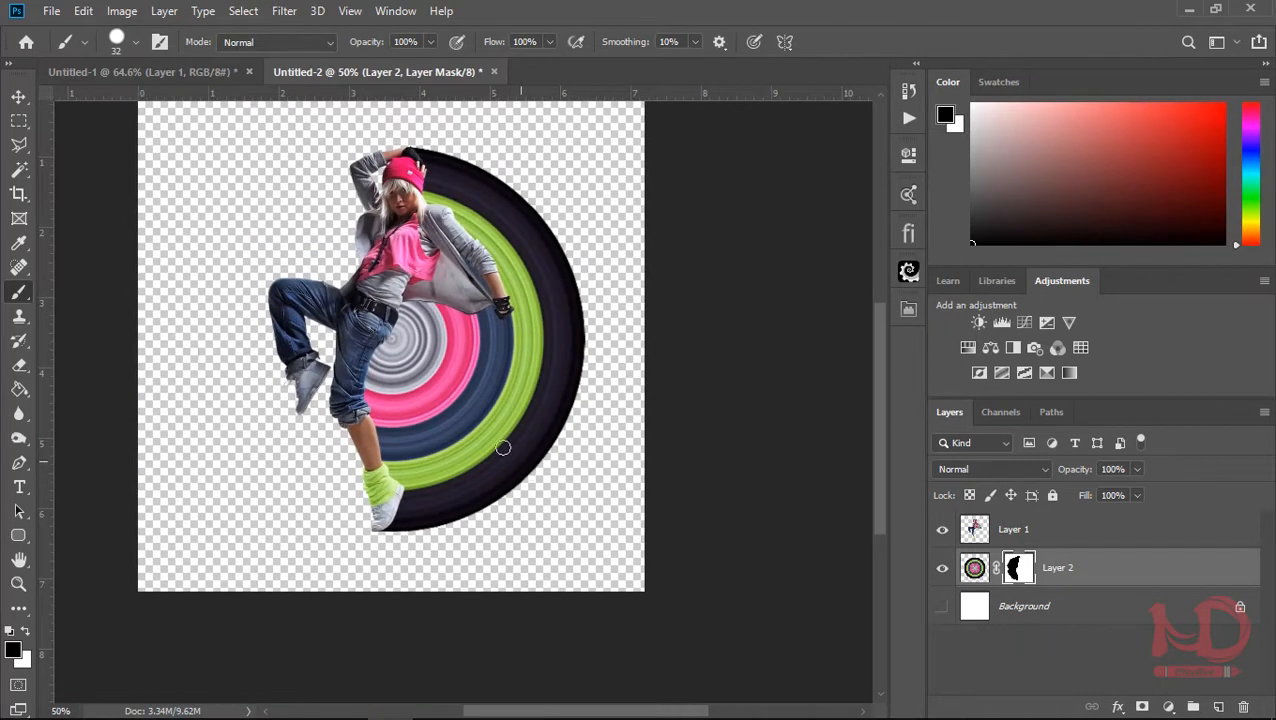
key(ctrl+plus)
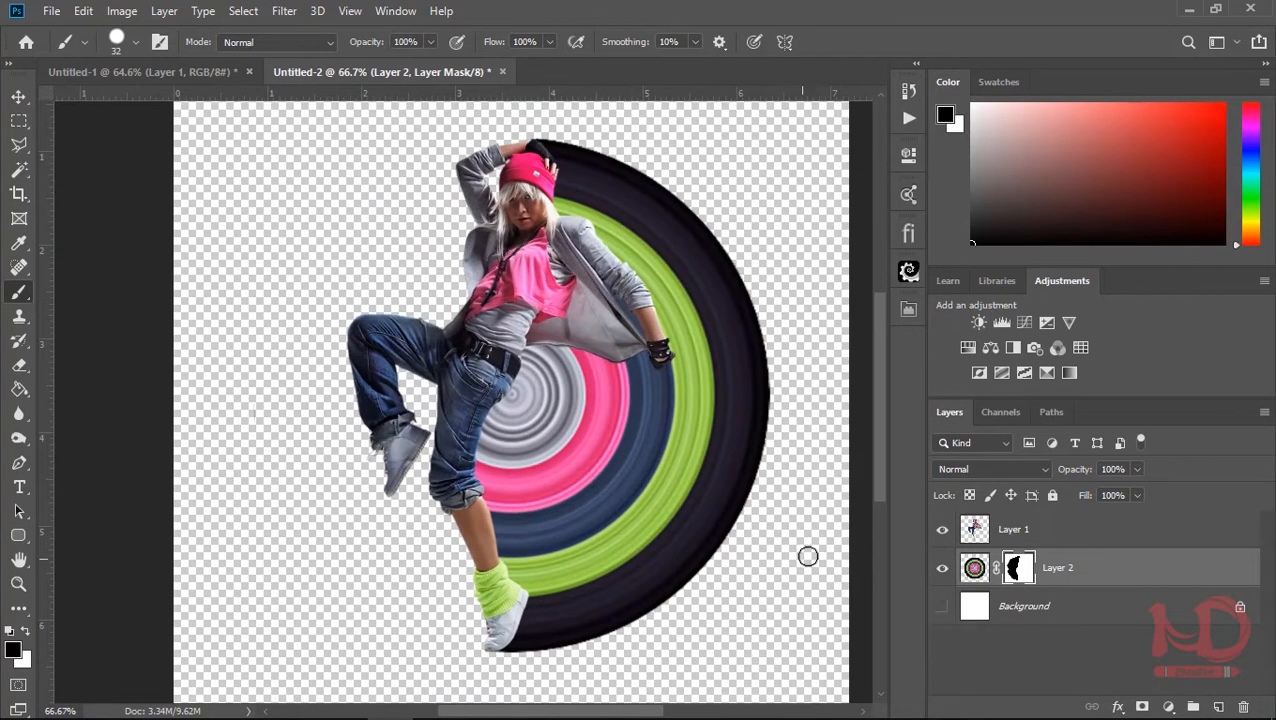
click(1062, 545)
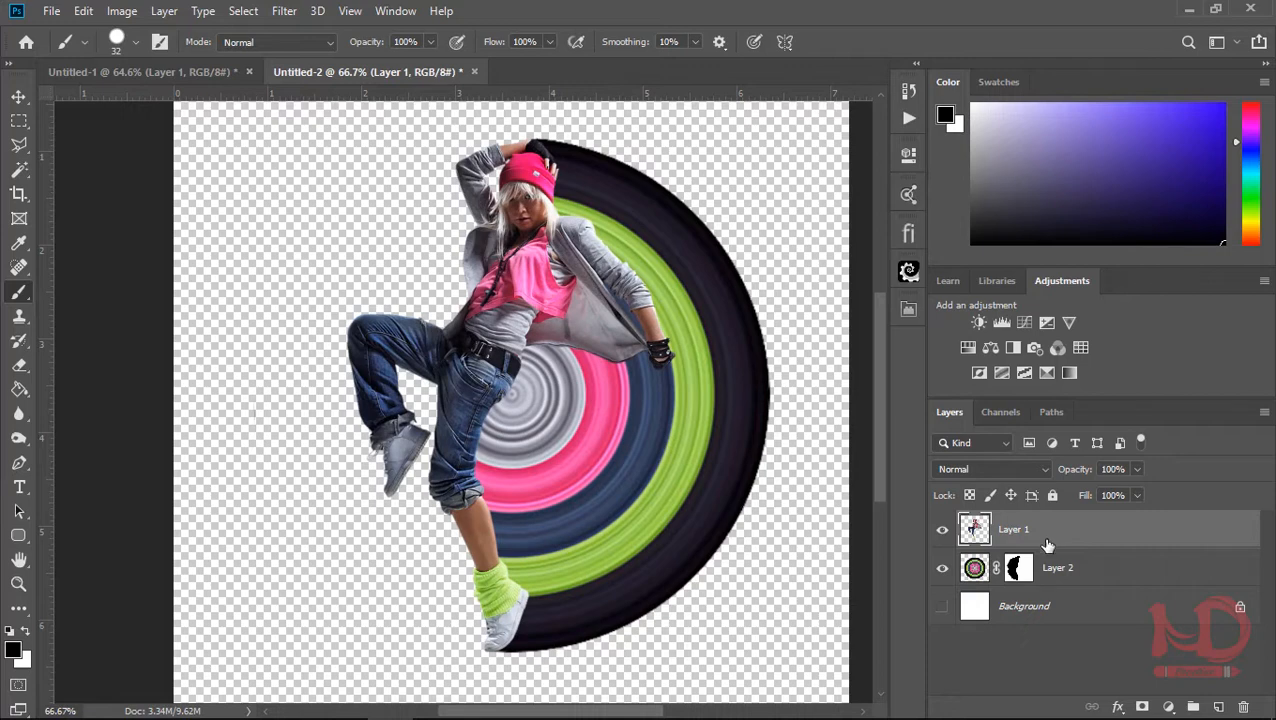
click(1118, 706)
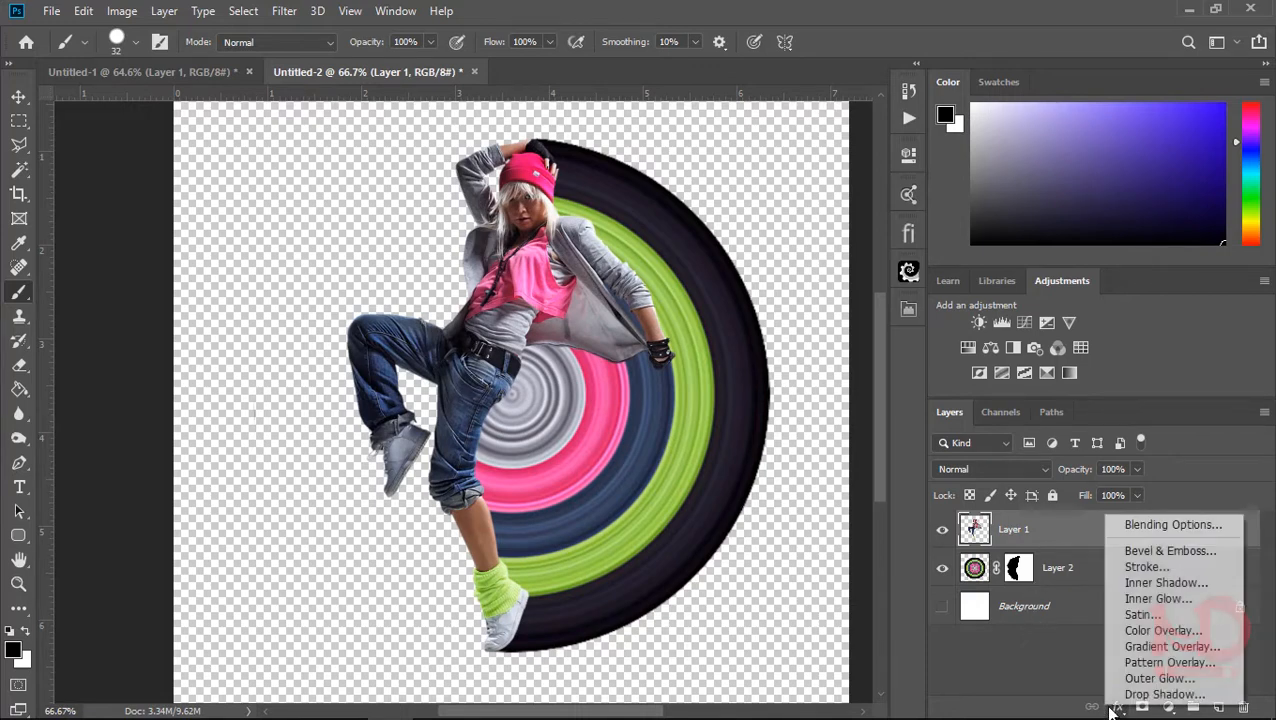
click(1165, 694)
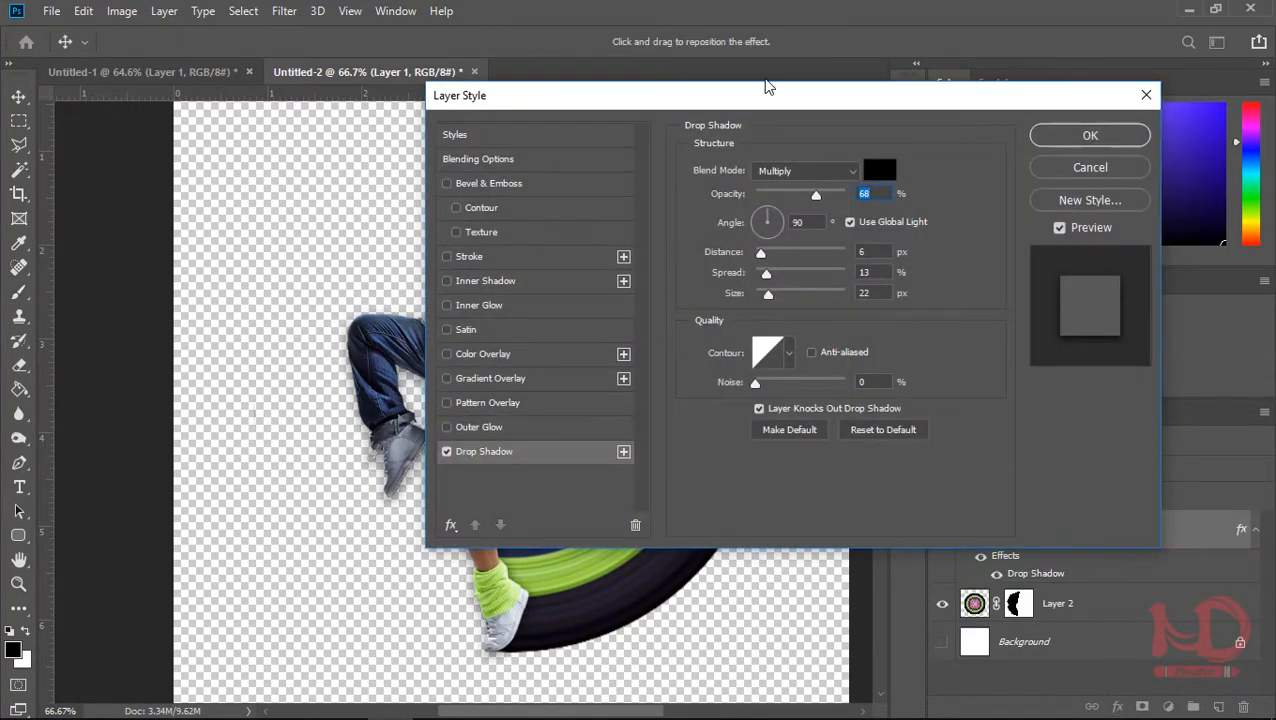
drag(766, 98, 1020, 115)
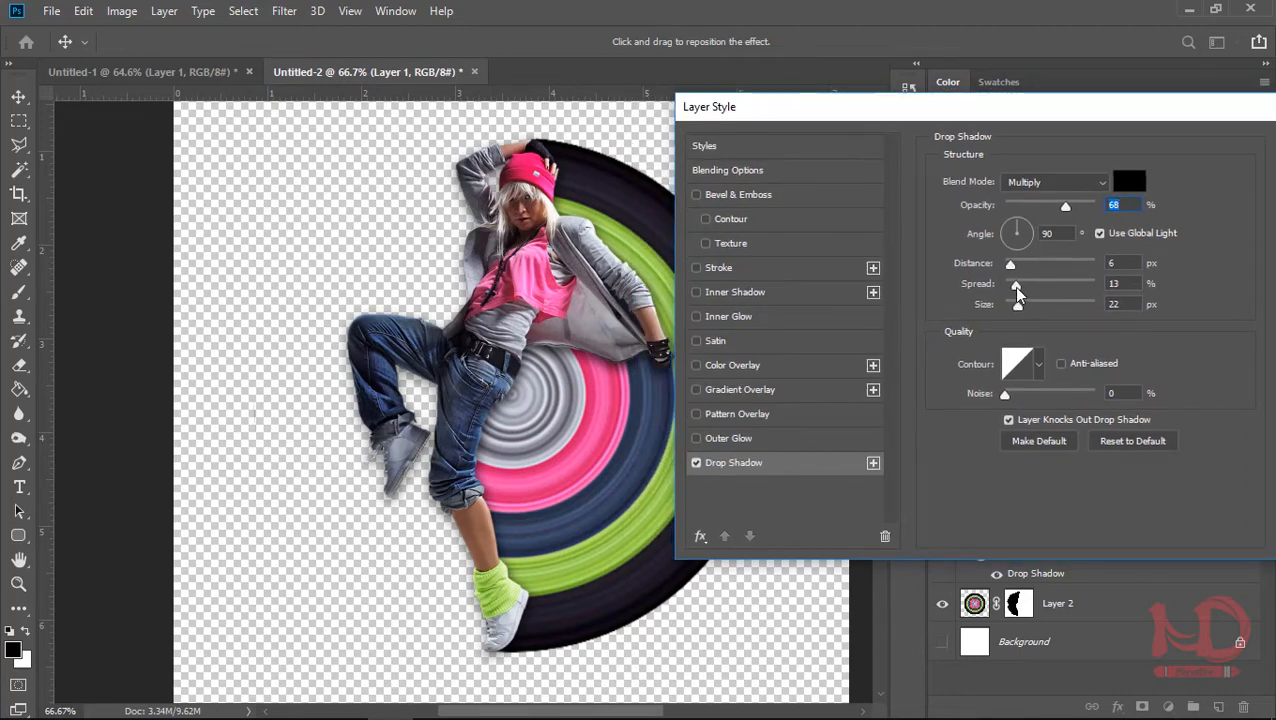
drag(1016, 308, 1010, 284)
drag(1148, 115, 906, 117)
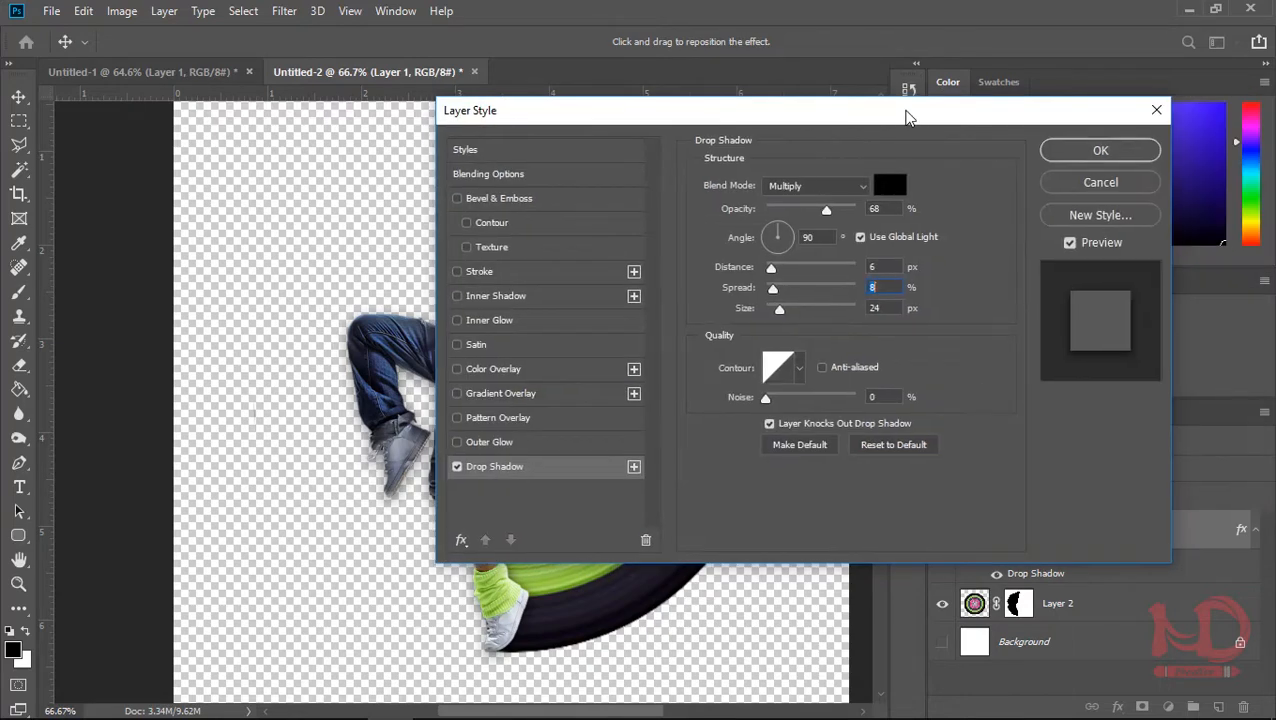
click(1100, 150)
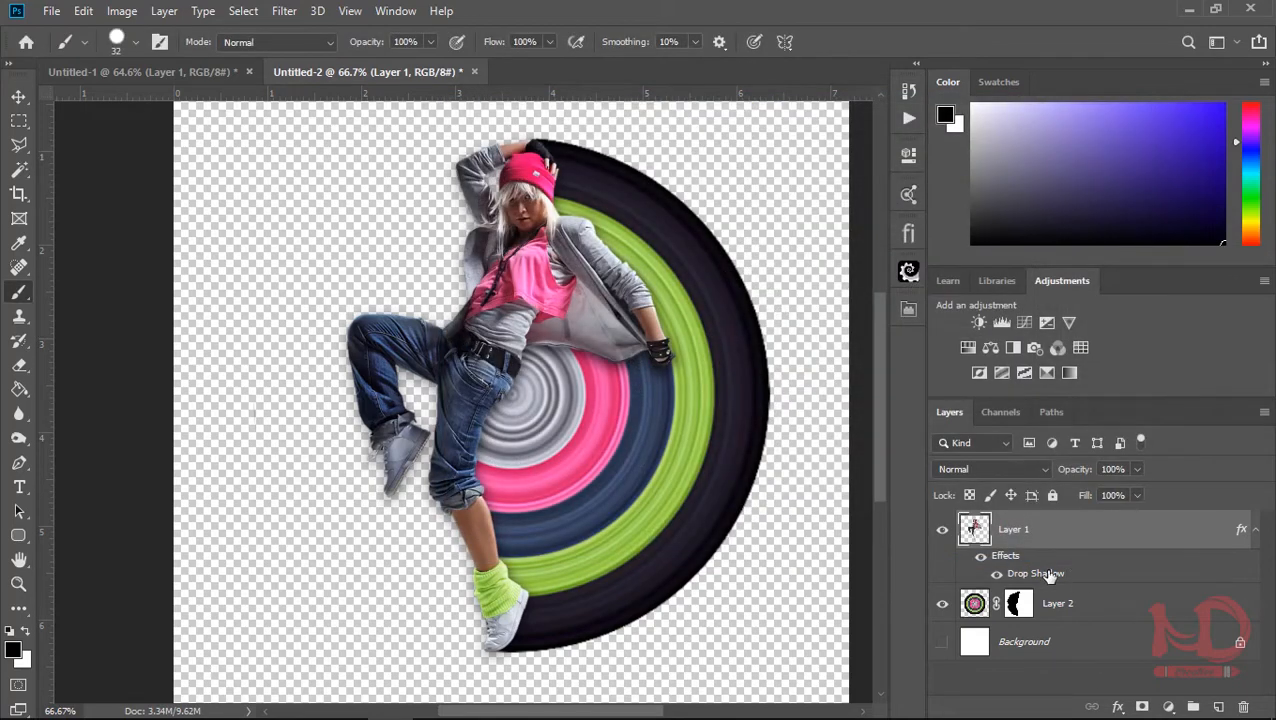
Try clearing the copied layer style from Layer 1 and undo the clearing
right_click(1048, 575)
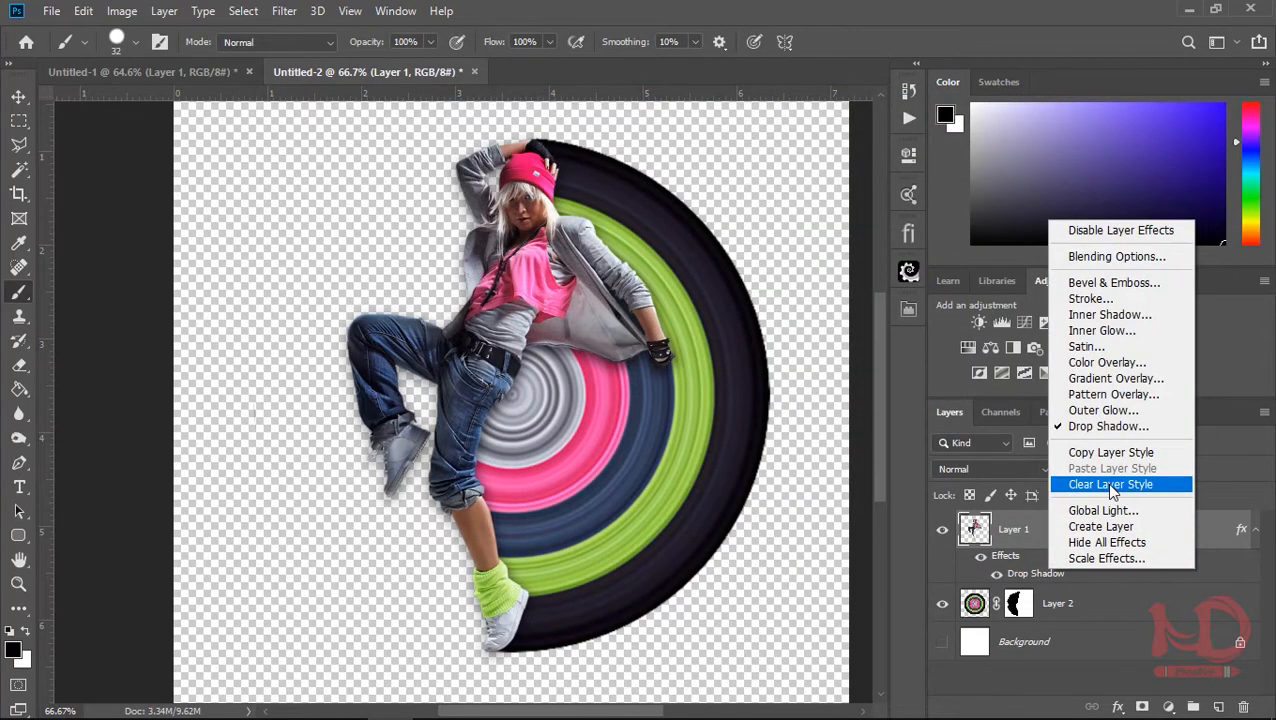
click(1128, 456)
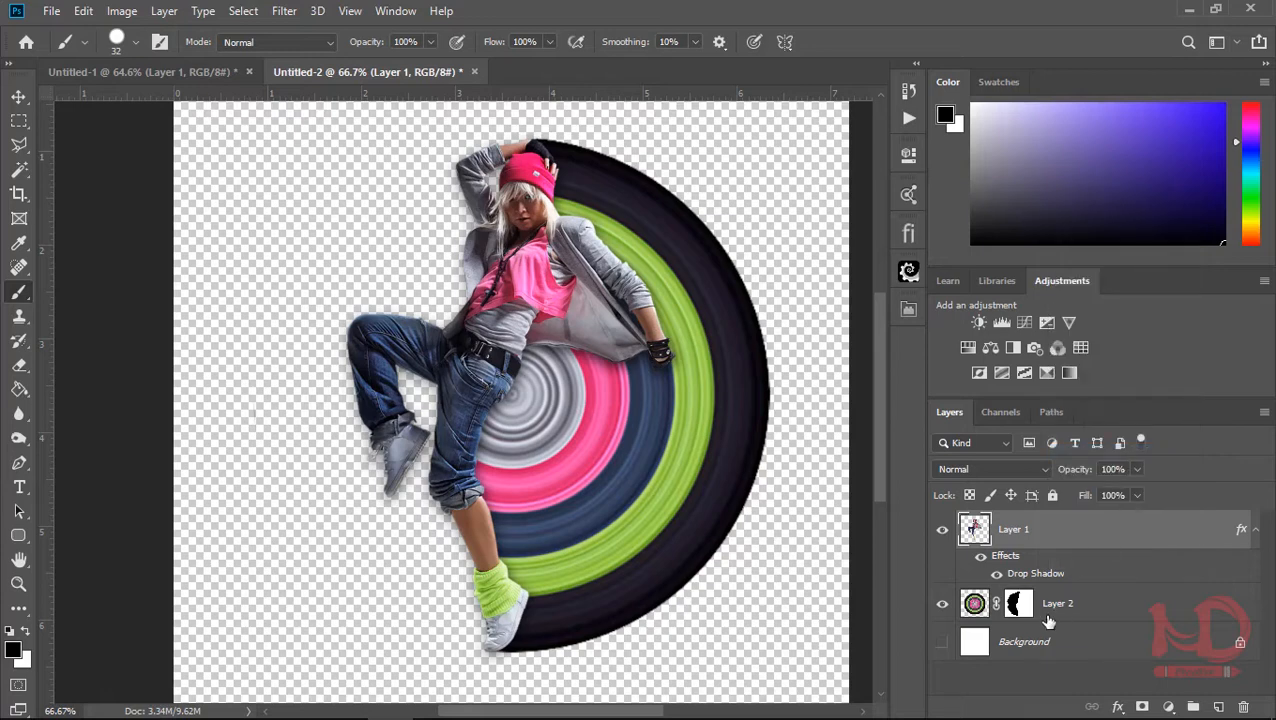
right_click(1017, 558)
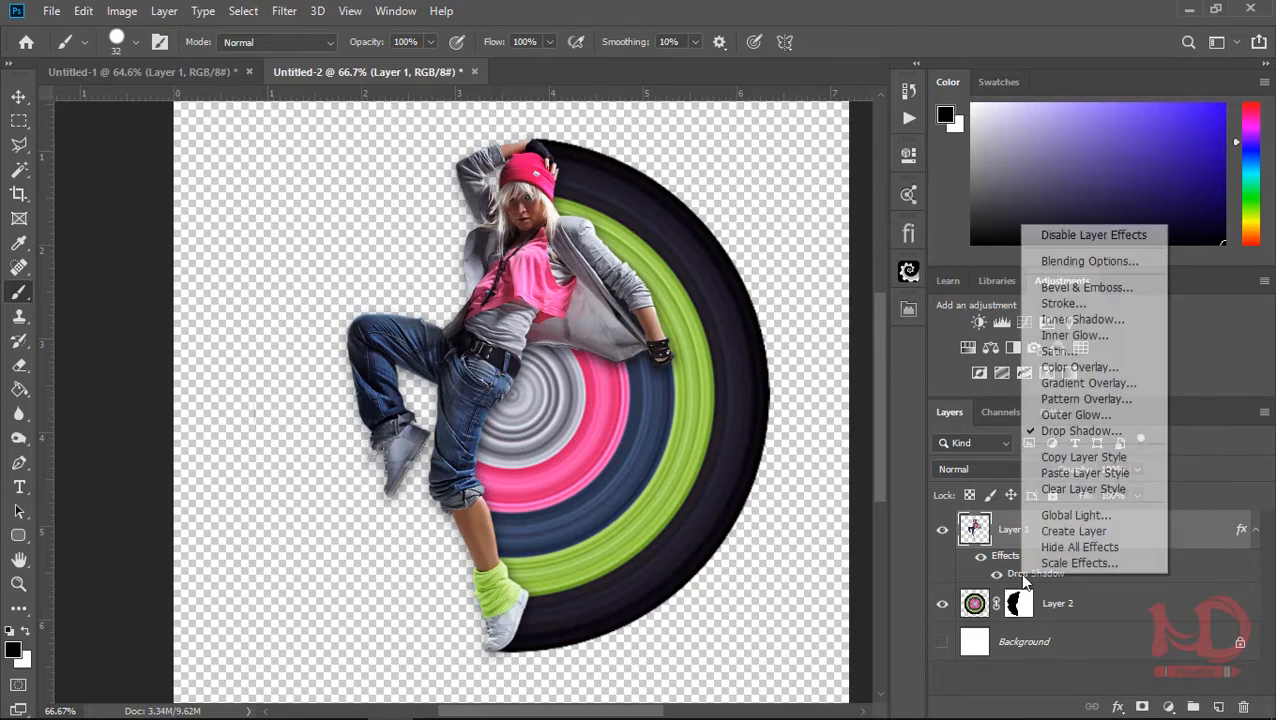
click(1090, 490)
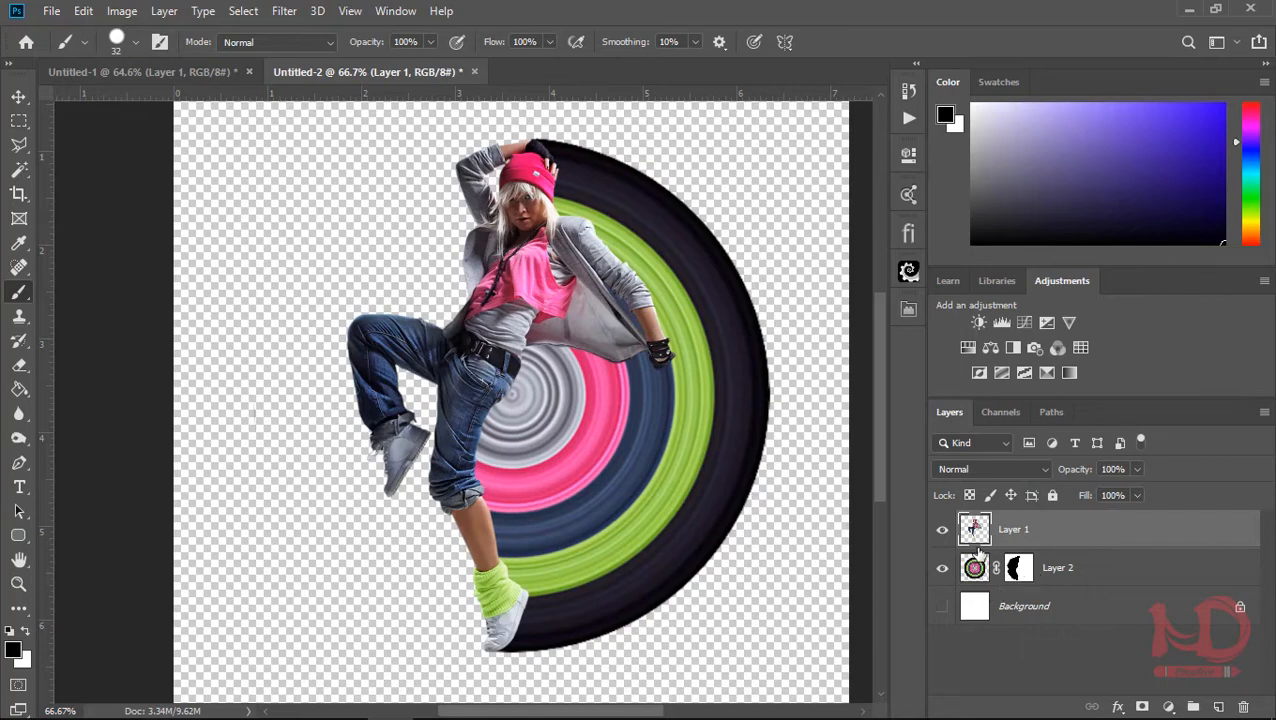
key(ctrl+z)
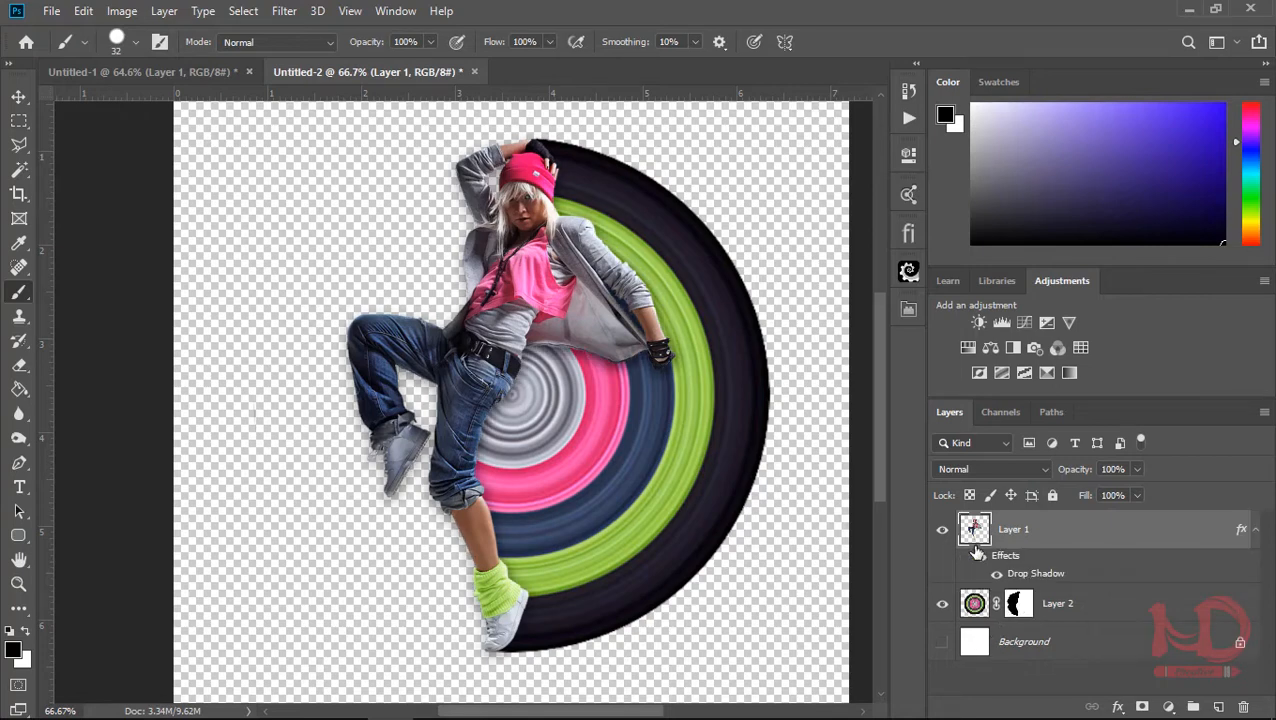
Convert Layer 1's drop shadow effect into a separate layer
right_click(1020, 580)
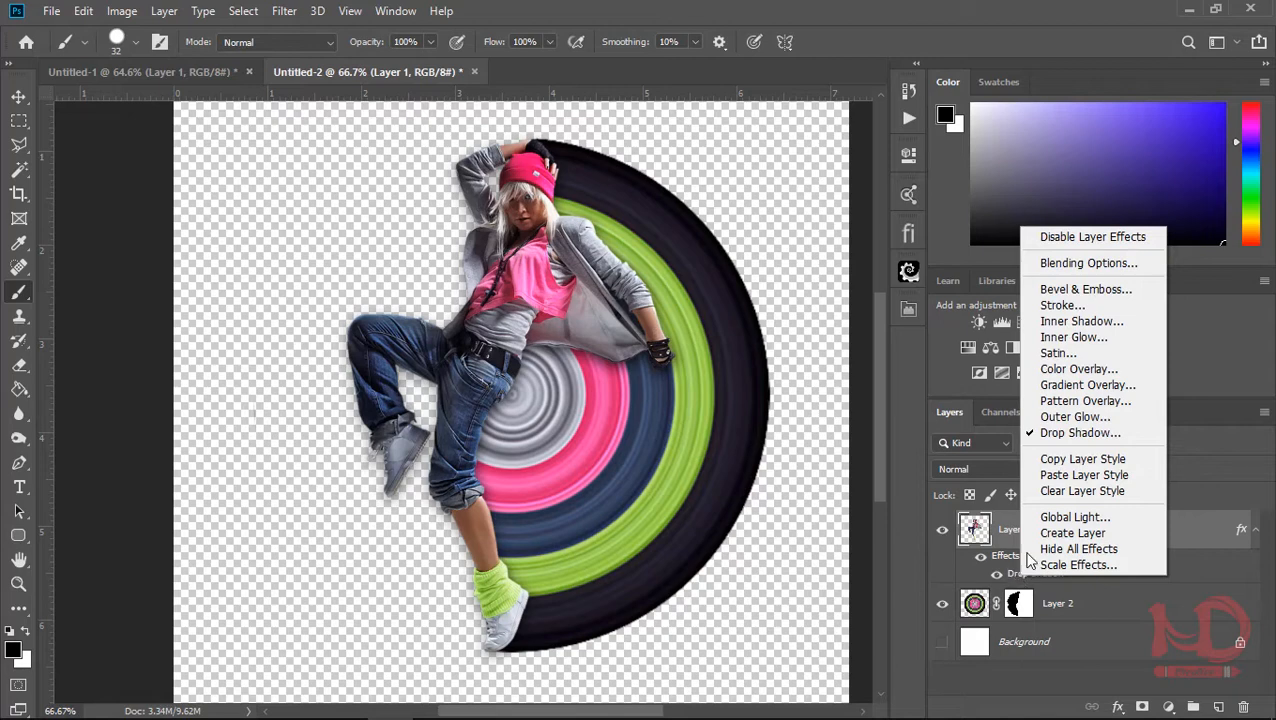
click(1066, 539)
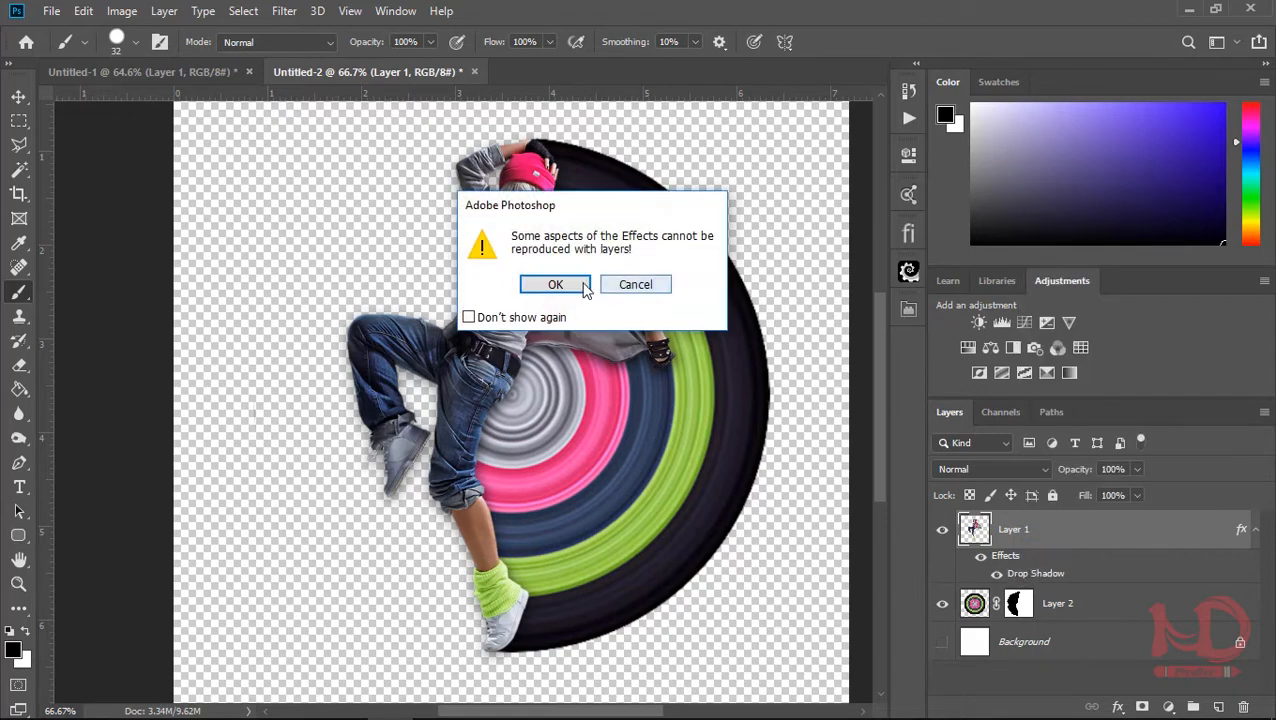
click(578, 284)
Add a layer mask to the Layer 1's Drop Shadow layer and set the brush to 81 px
click(1059, 569)
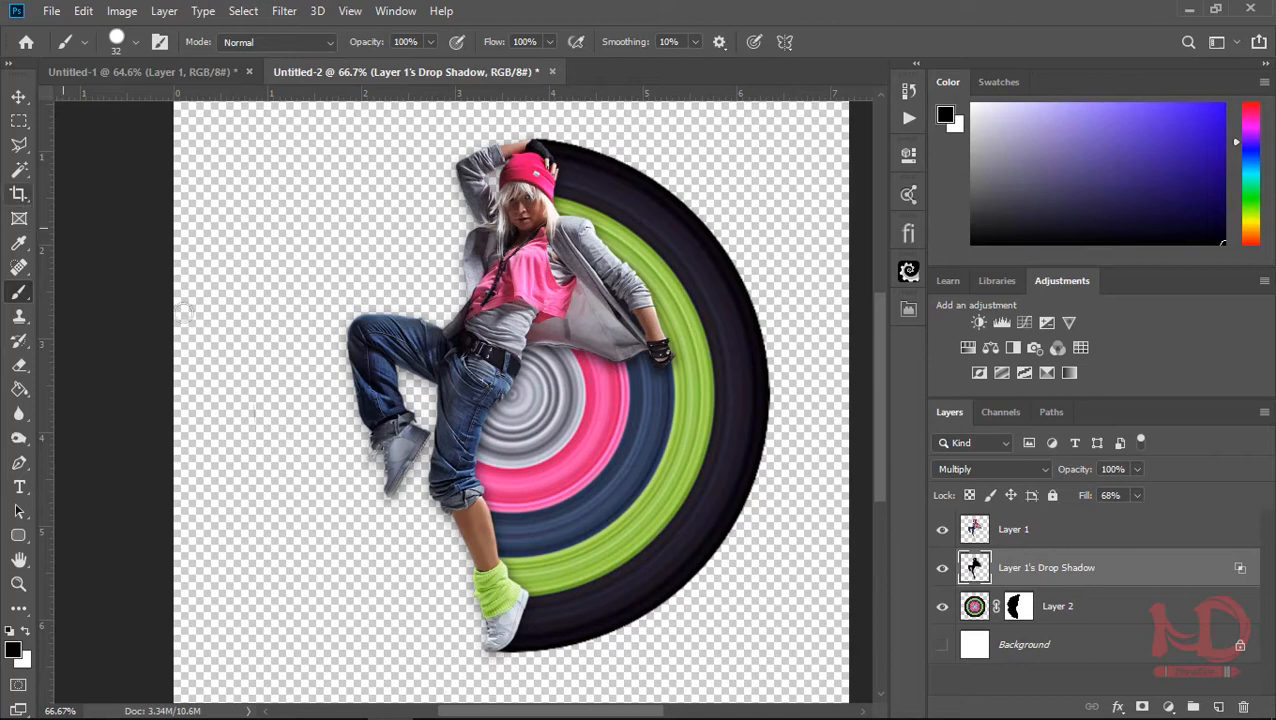
click(1142, 707)
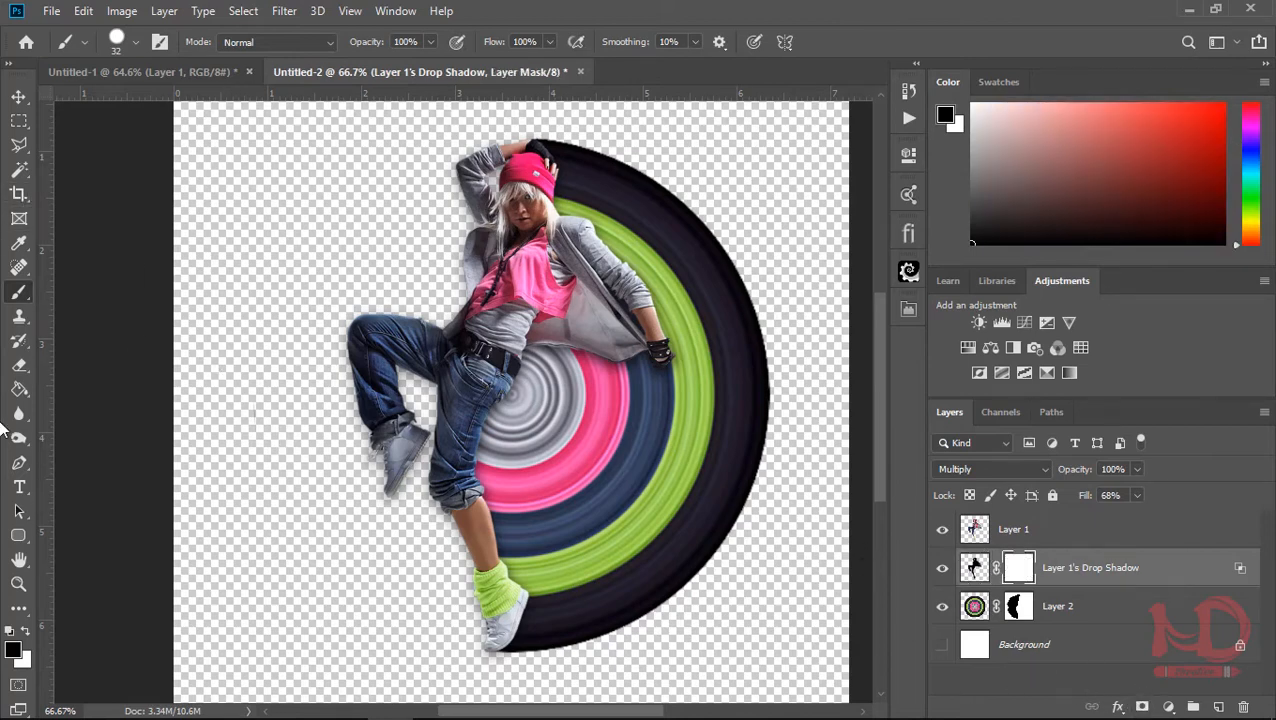
right_click(264, 319)
drag(405, 366, 418, 368)
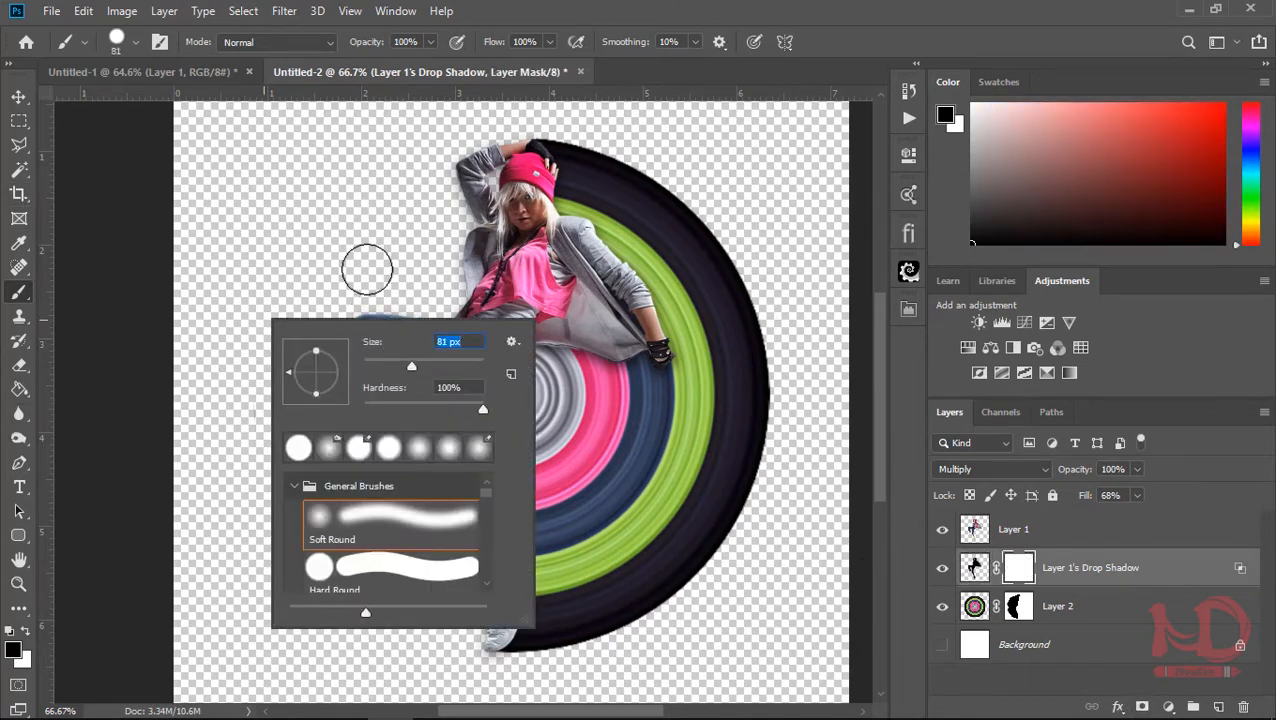
key(Return)
Paint black on the drop shadow's mask around the dancer's head, raised arm and torso to hide the shadow outside the disc
mouse_move(374, 305)
mouse_down()
mouse_move(364, 392)
mouse_move(389, 490)
mouse_move(406, 480)
mouse_move(410, 445)
mouse_move(402, 340)
mouse_move(408, 432)
mouse_move(450, 405)
mouse_move(468, 268)
mouse_move(445, 320)
mouse_move(473, 223)
mouse_up()
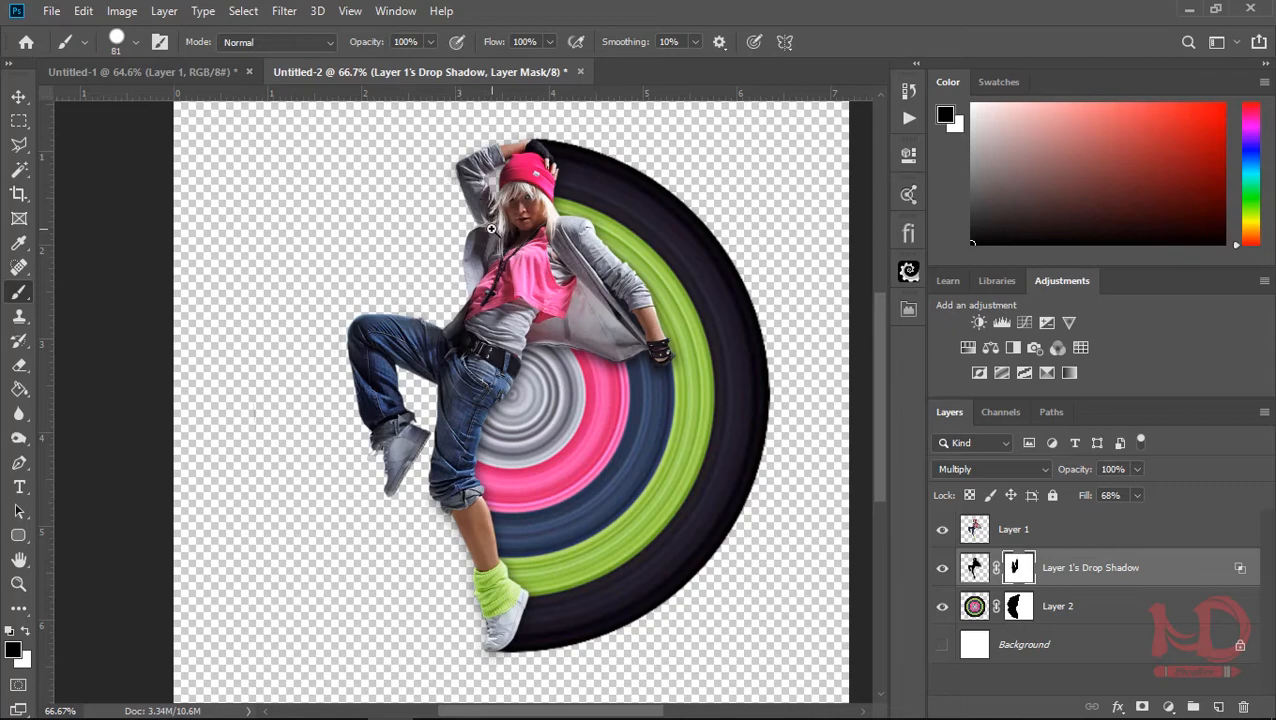
scroll(492, 228, up, 3)
scroll(500, 230, up, 3)
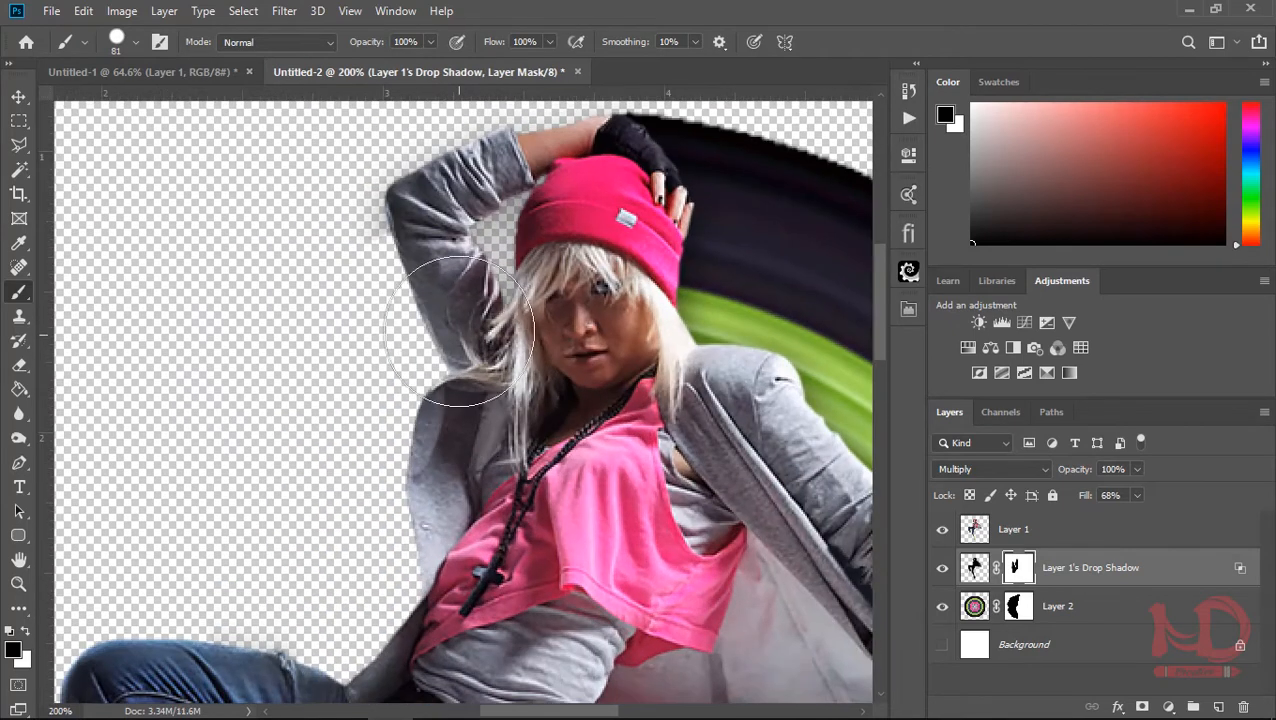
scroll(456, 419, up, 5)
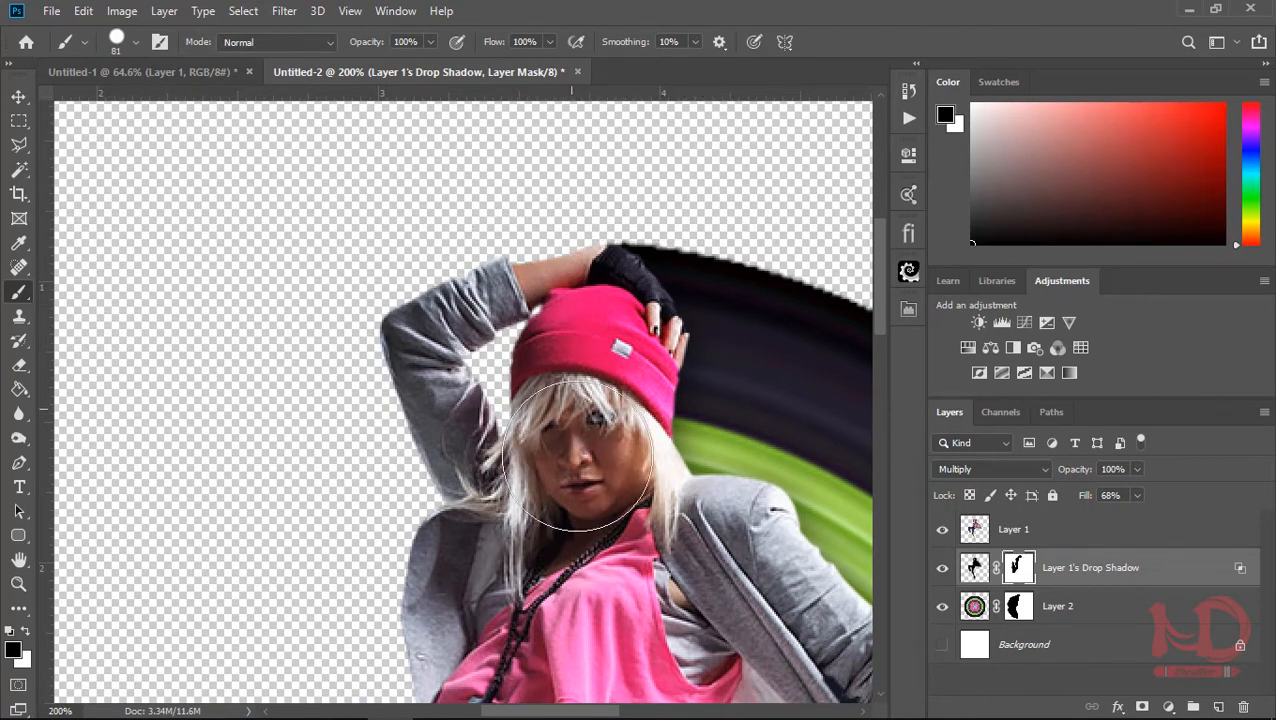
drag(568, 592, 570, 228)
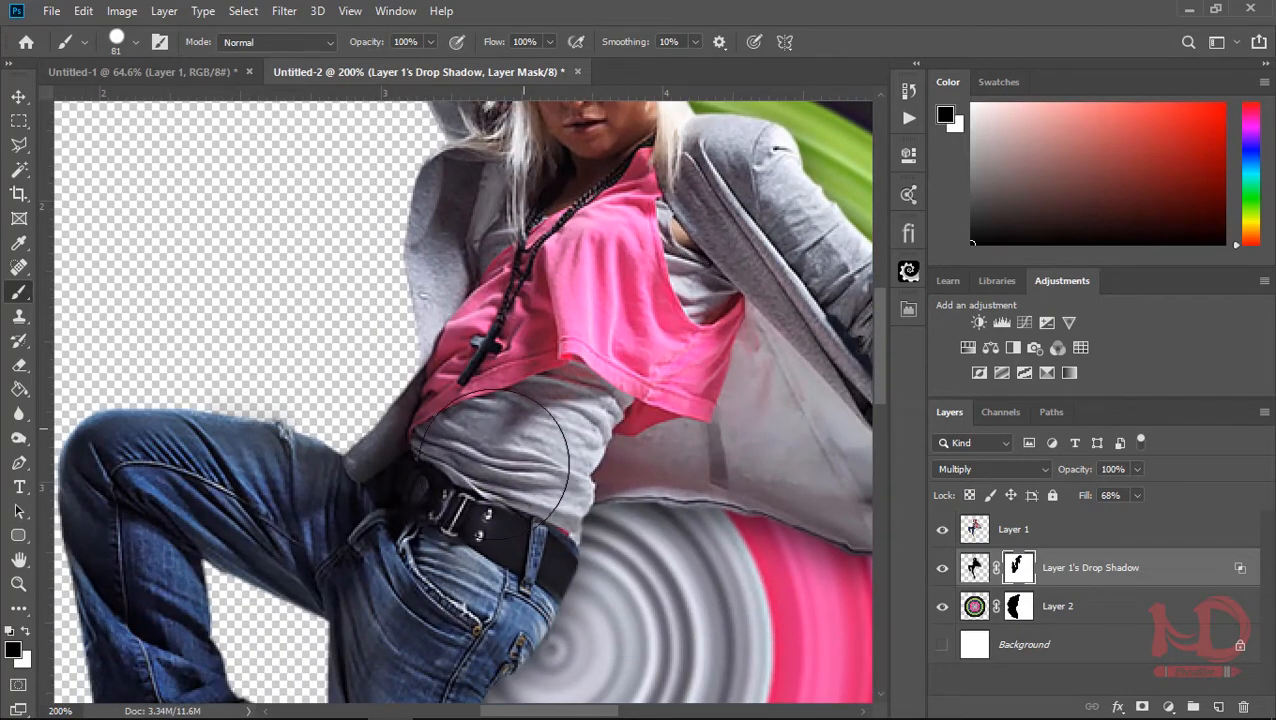
drag(491, 432, 648, 261)
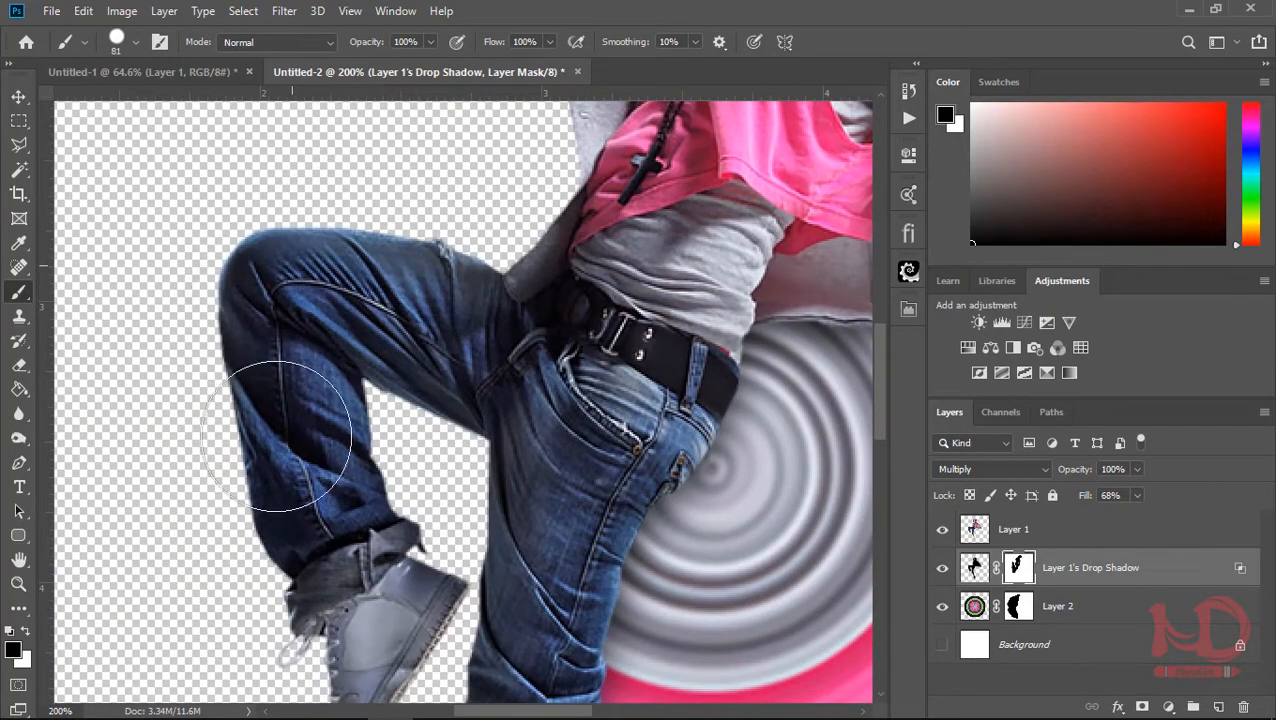
Paint black on the drop shadow's mask along the raised leg, standing leg and shoe to hide the shadow outside the disc
drag(343, 605, 370, 345)
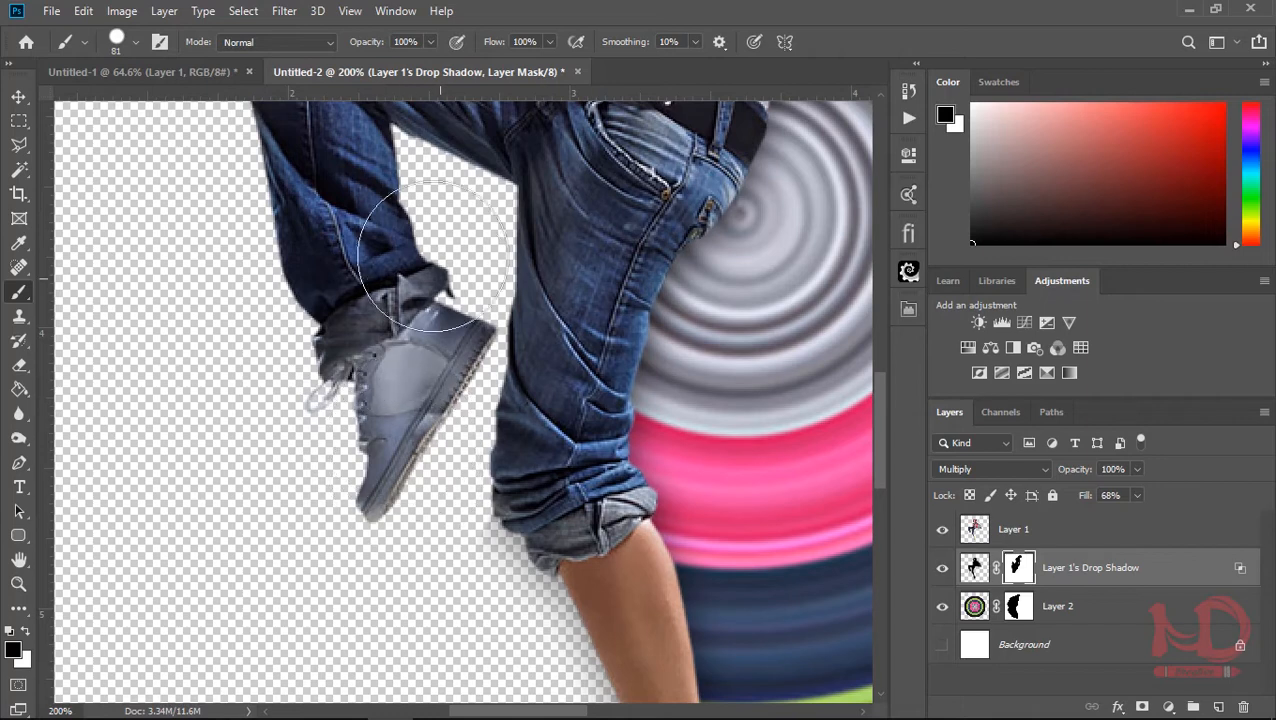
drag(505, 618, 455, 348)
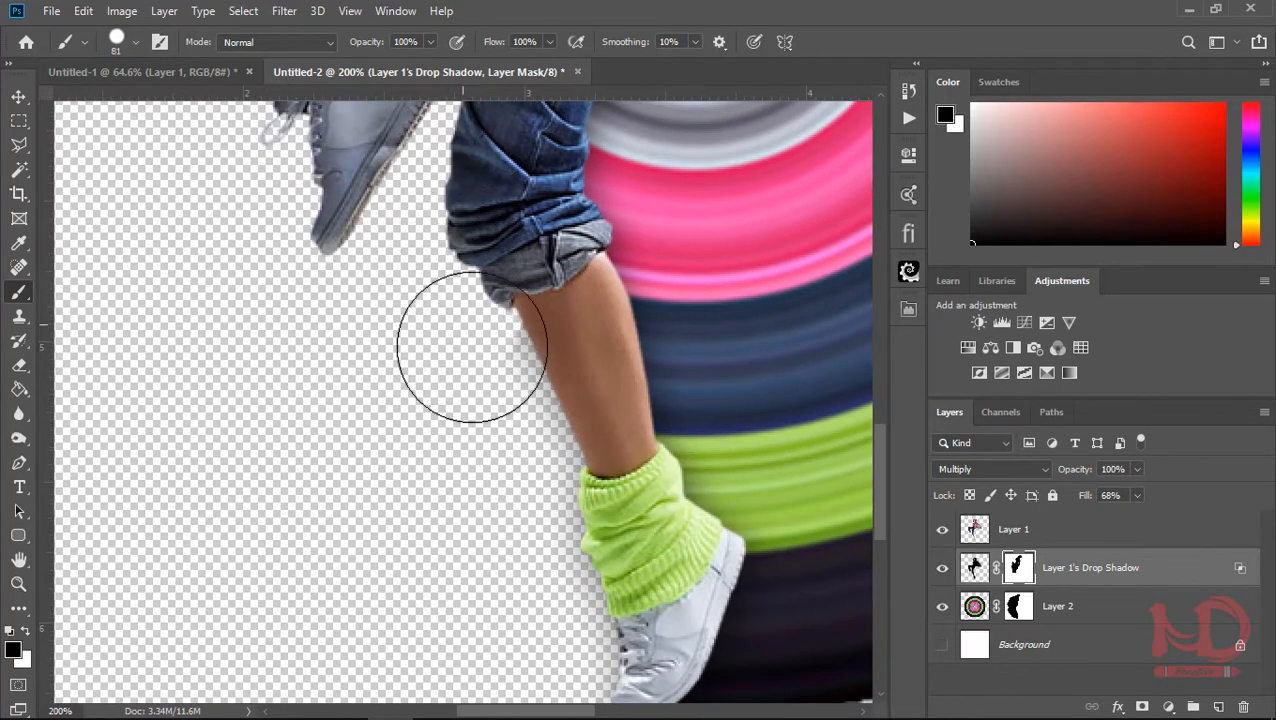
drag(555, 535, 530, 305)
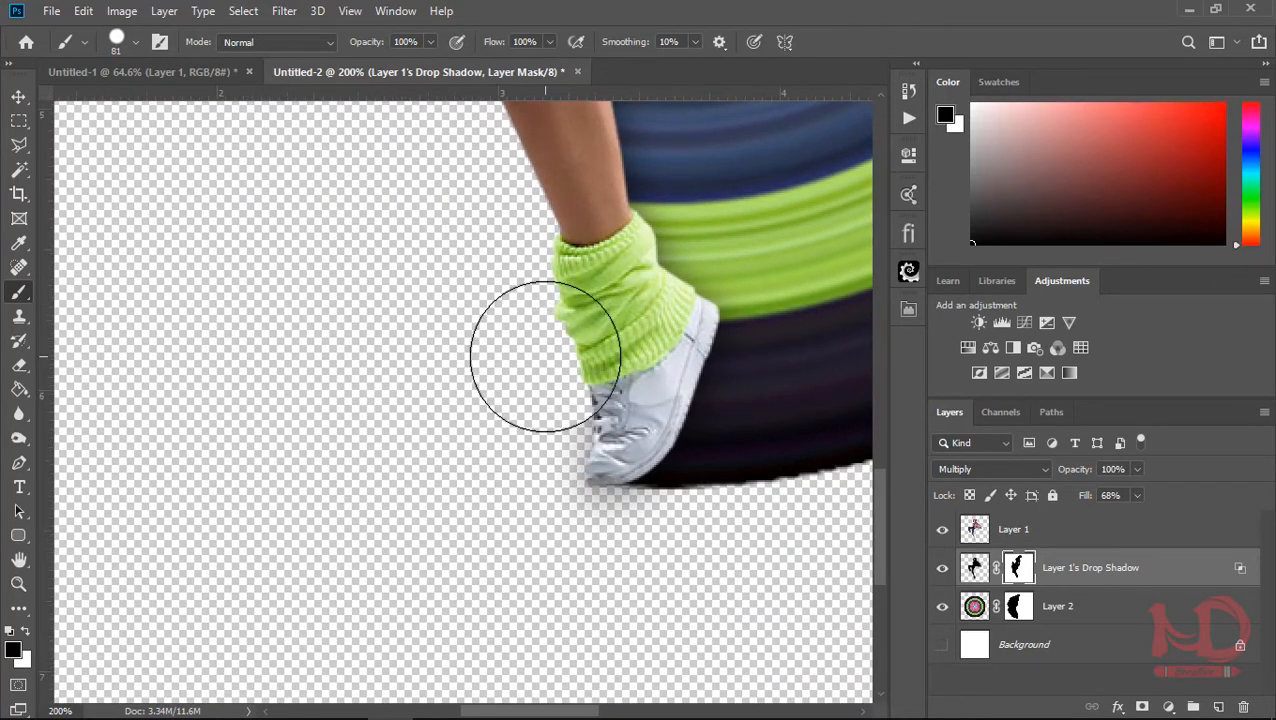
drag(545, 400, 521, 413)
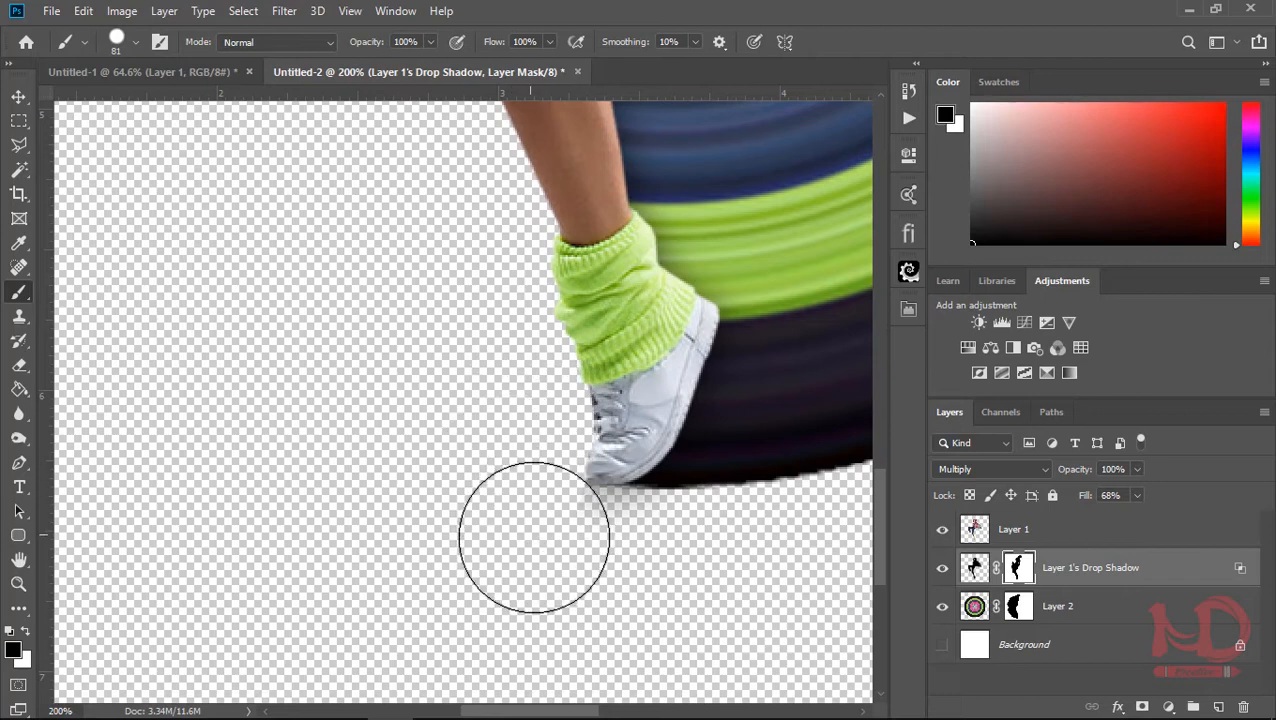
drag(623, 557, 611, 562)
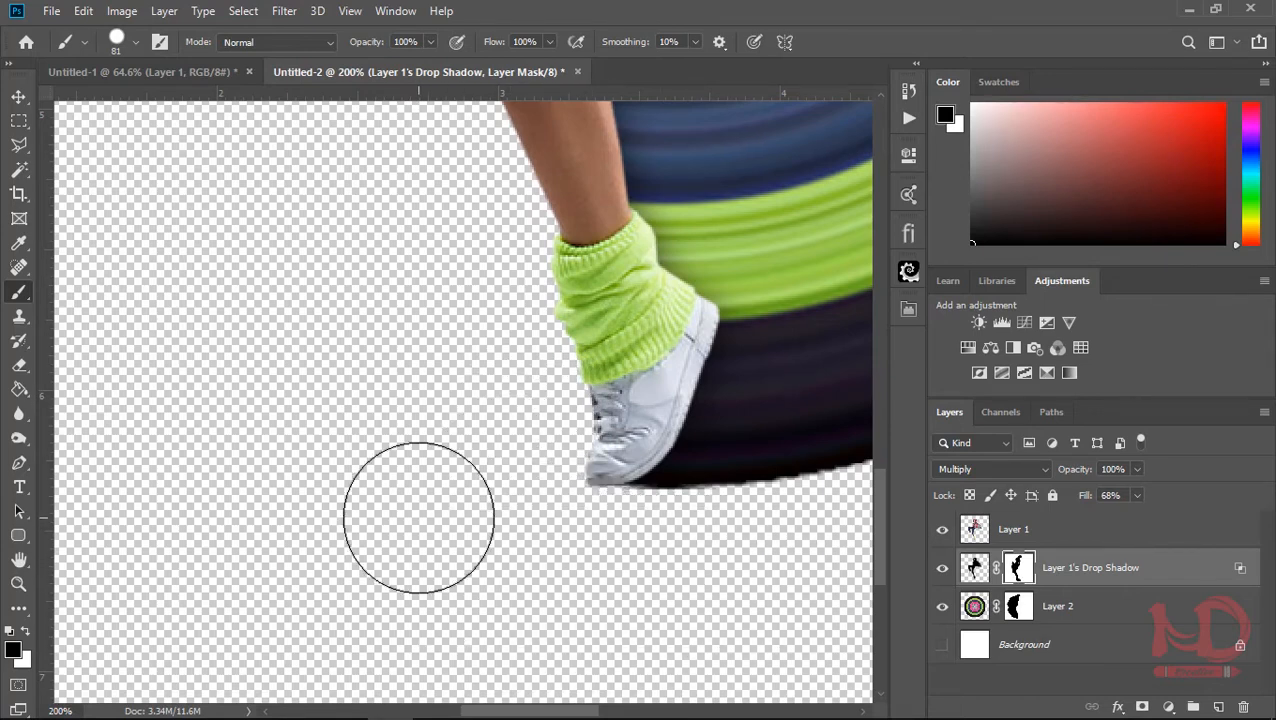
key(ctrl+0)
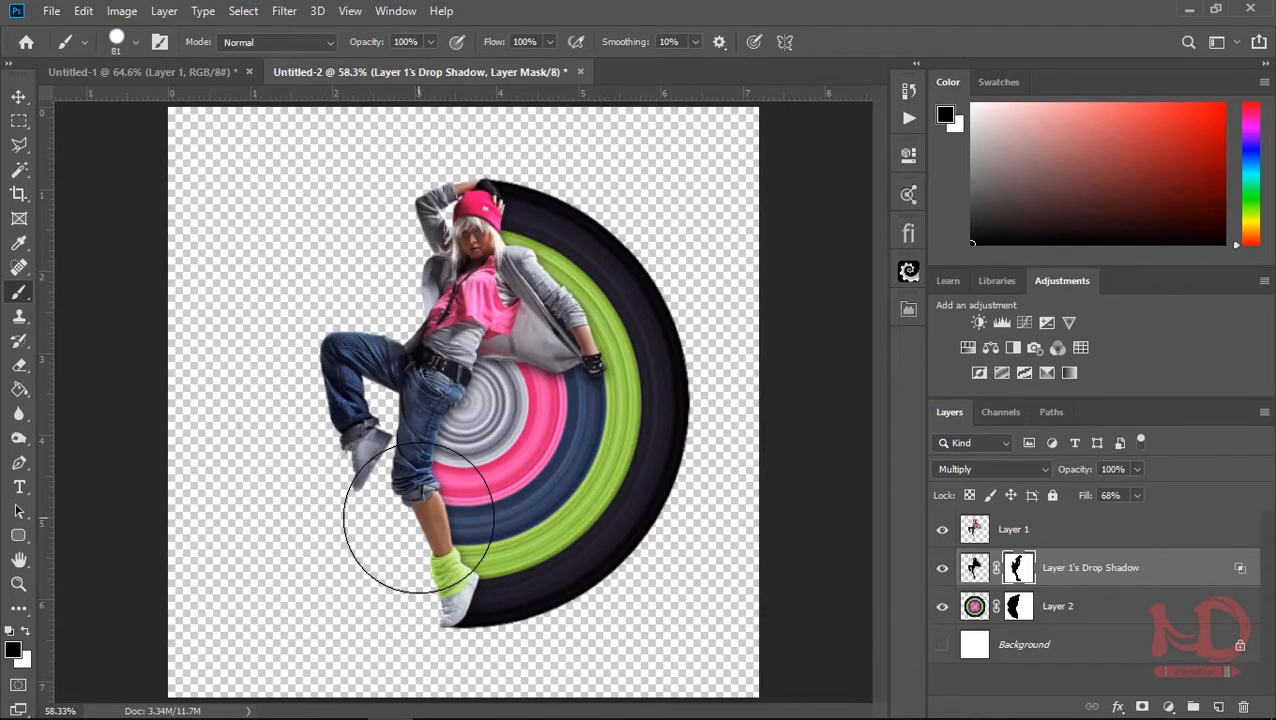
Compare the image with and without the Layer 1's Drop Shadow layer, leave that layer hidden and activate the Rectangular Marquee tool
click(943, 570)
click(943, 570)
click(943, 570)
click(943, 570)
click(943, 570)
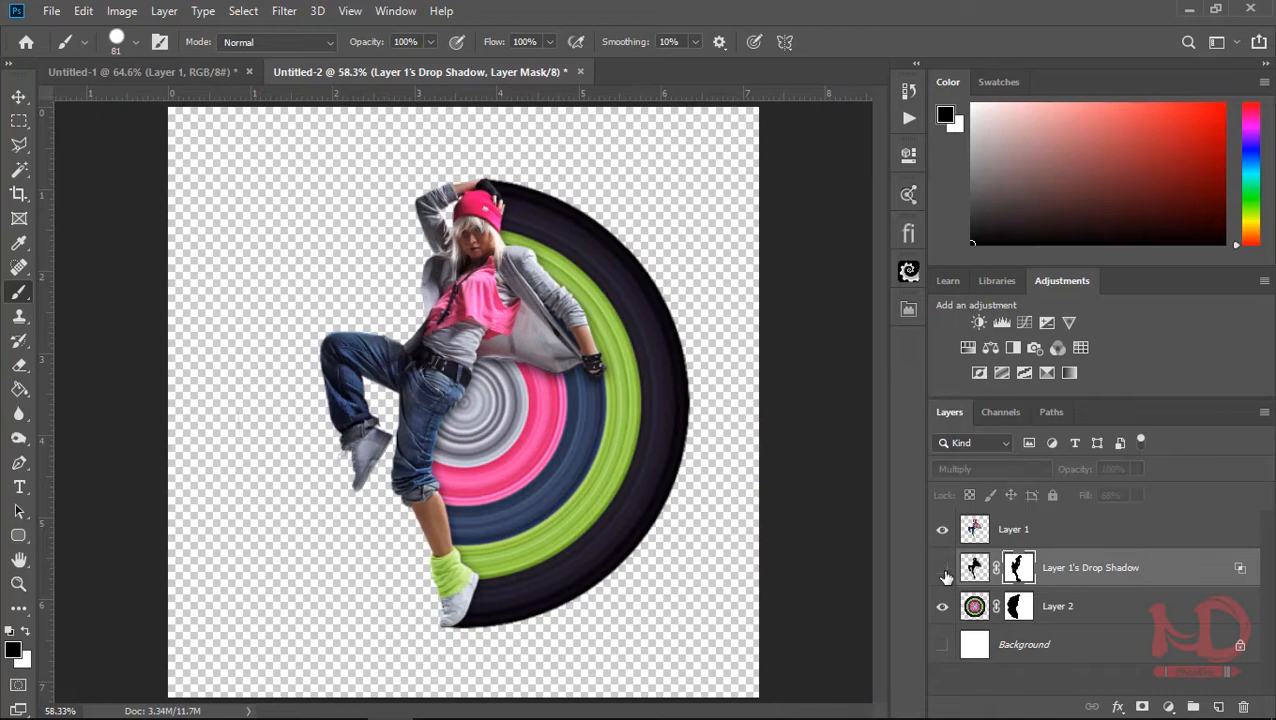
click(19, 121)
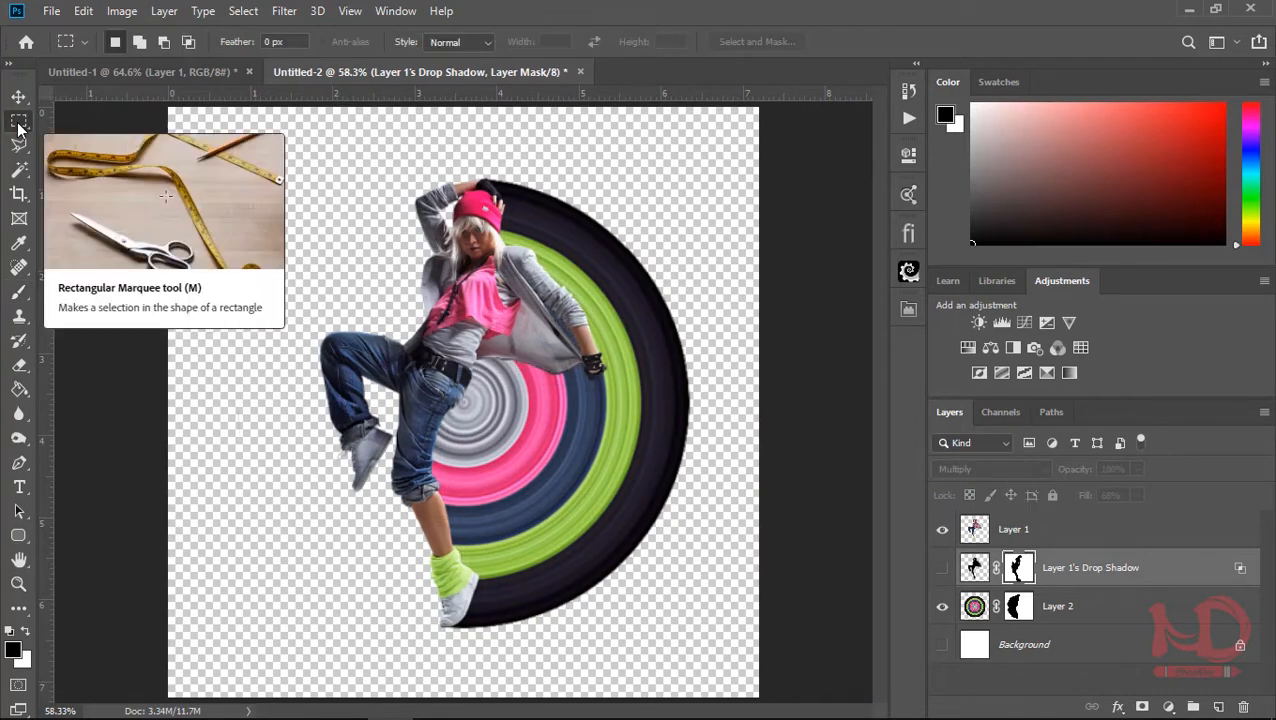
Close the Untitled-1 document without saving its changes
click(198, 66)
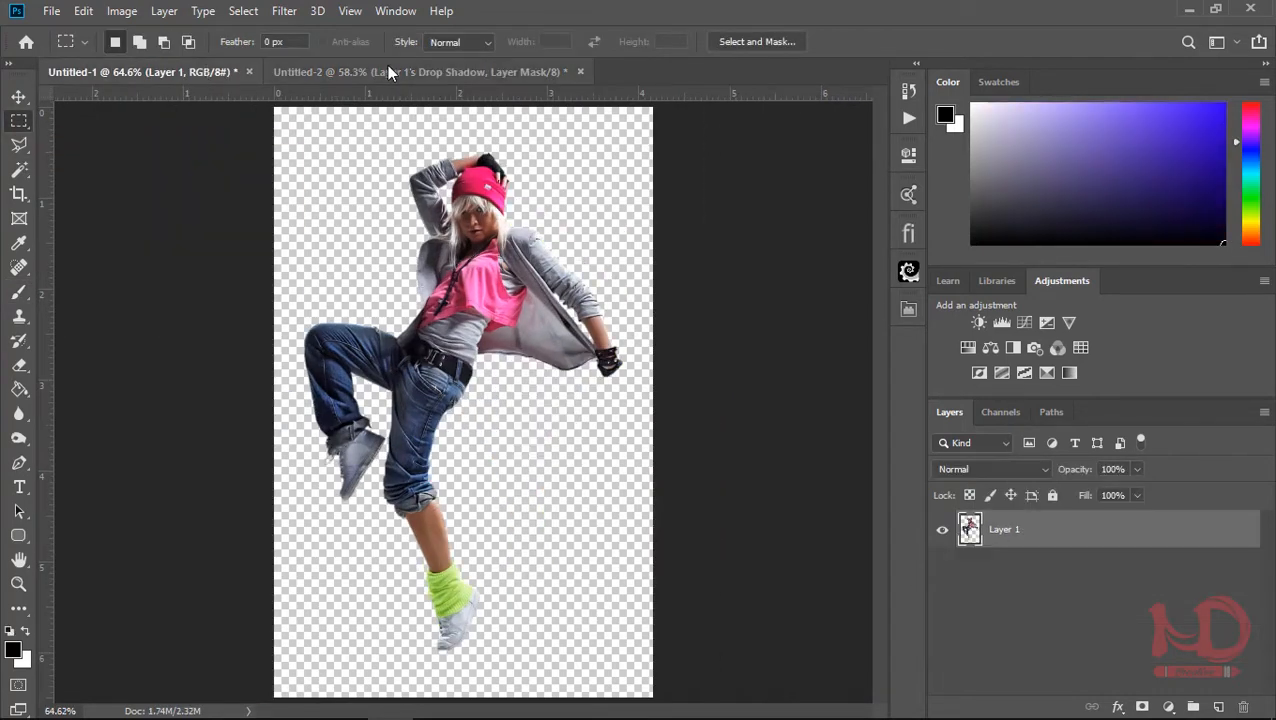
click(250, 73)
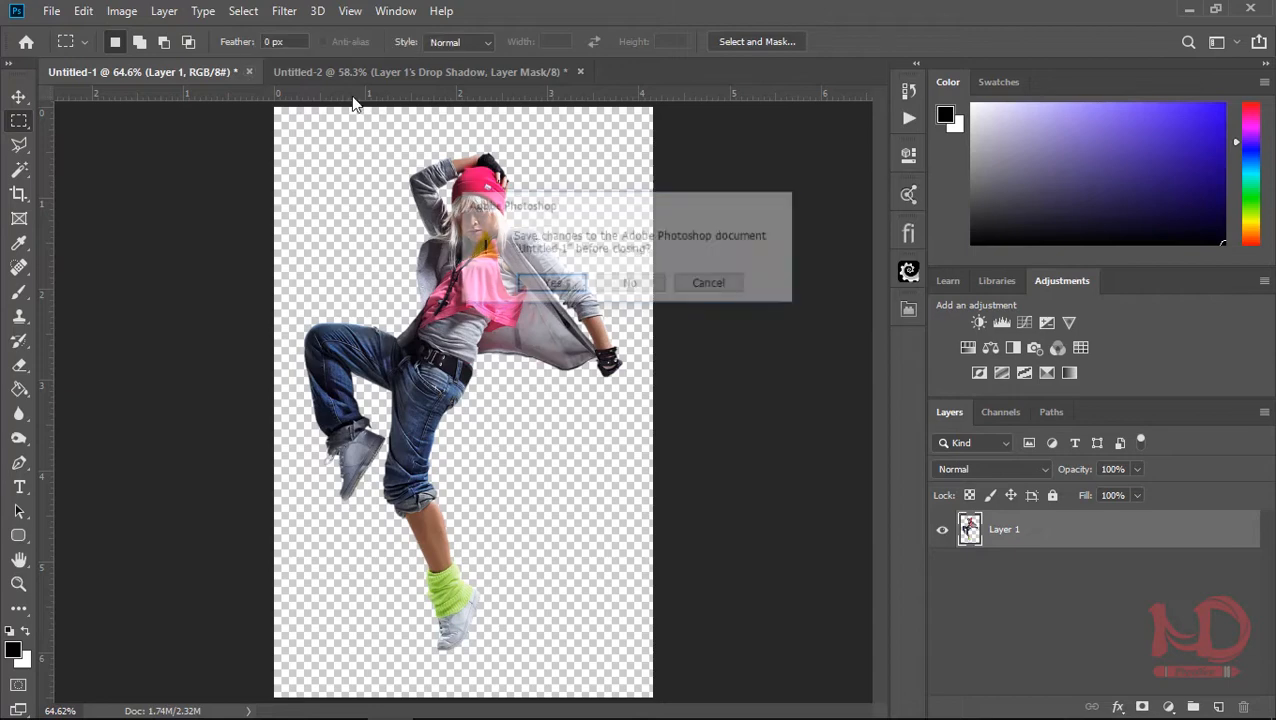
click(624, 290)
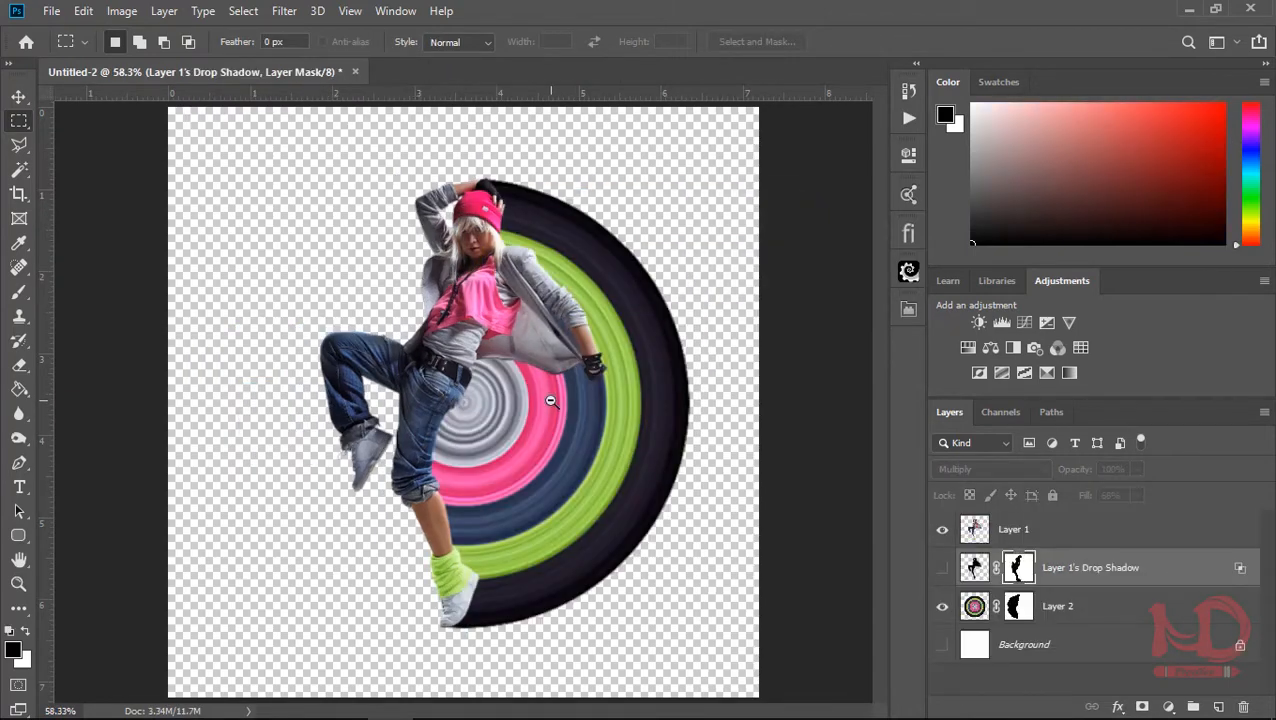
Free-transform Layer 1, its drop shadow layer and Layer 2 together, moving them up and left to X 511 px, Y 447 px
alt+click(550, 401)
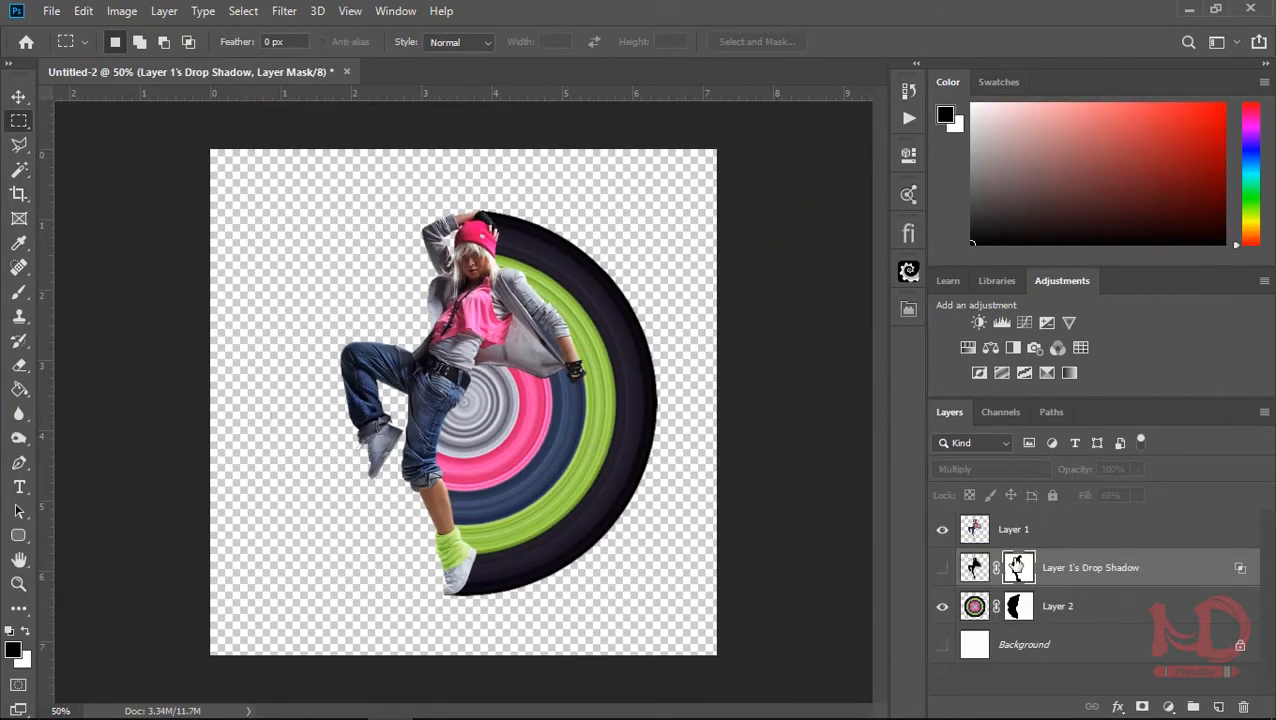
click(1033, 529)
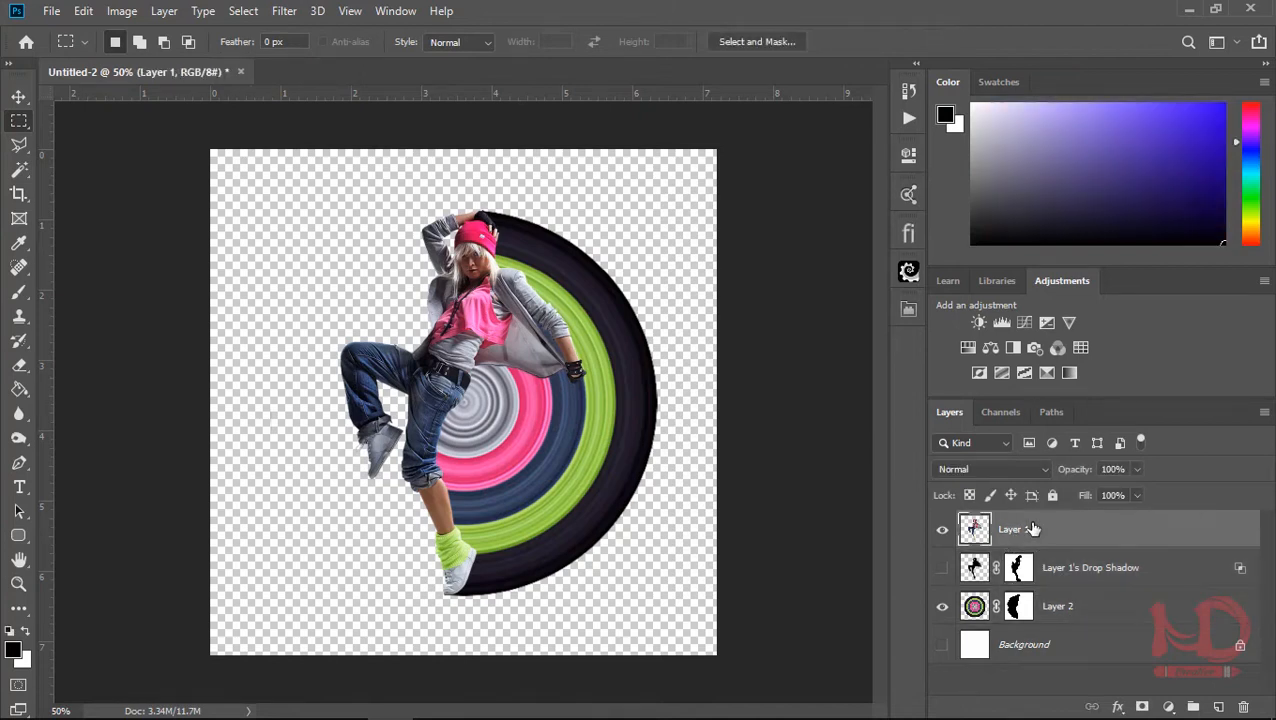
shift+click(1069, 606)
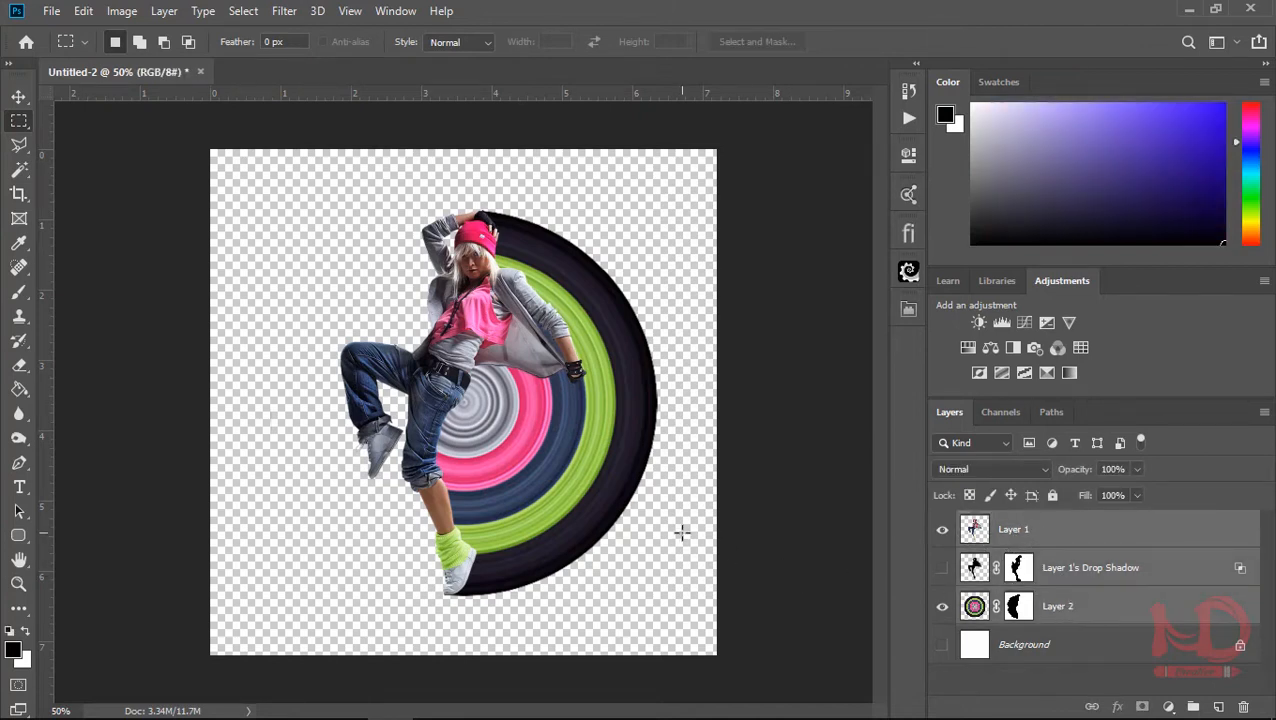
key(ctrl+t)
key(shift+Up)
key(shift+Up)
key(shift+Up)
key(shift+Up)
key(shift+Up)
key(shift+Up)
key(shift+Up)
key(shift+Up)
key(shift+Up)
key(shift+Up)
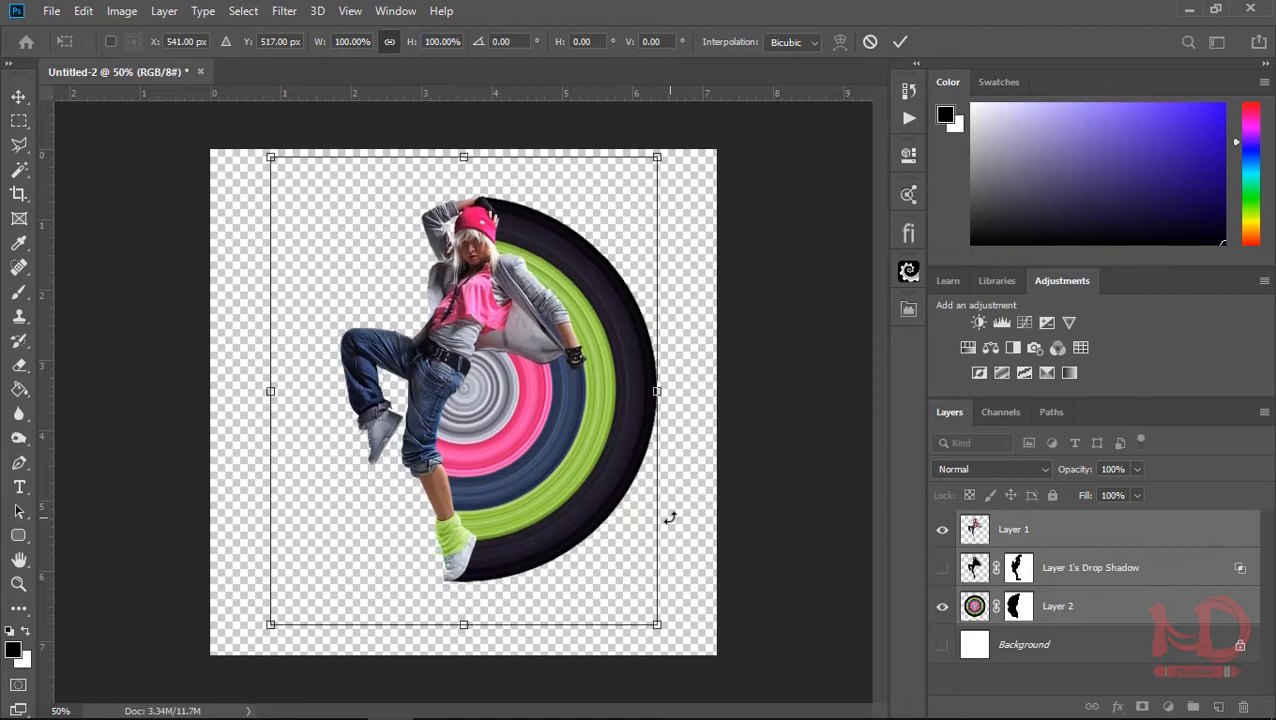
key(shift+Left)
key(shift+Left)
key(shift+Left)
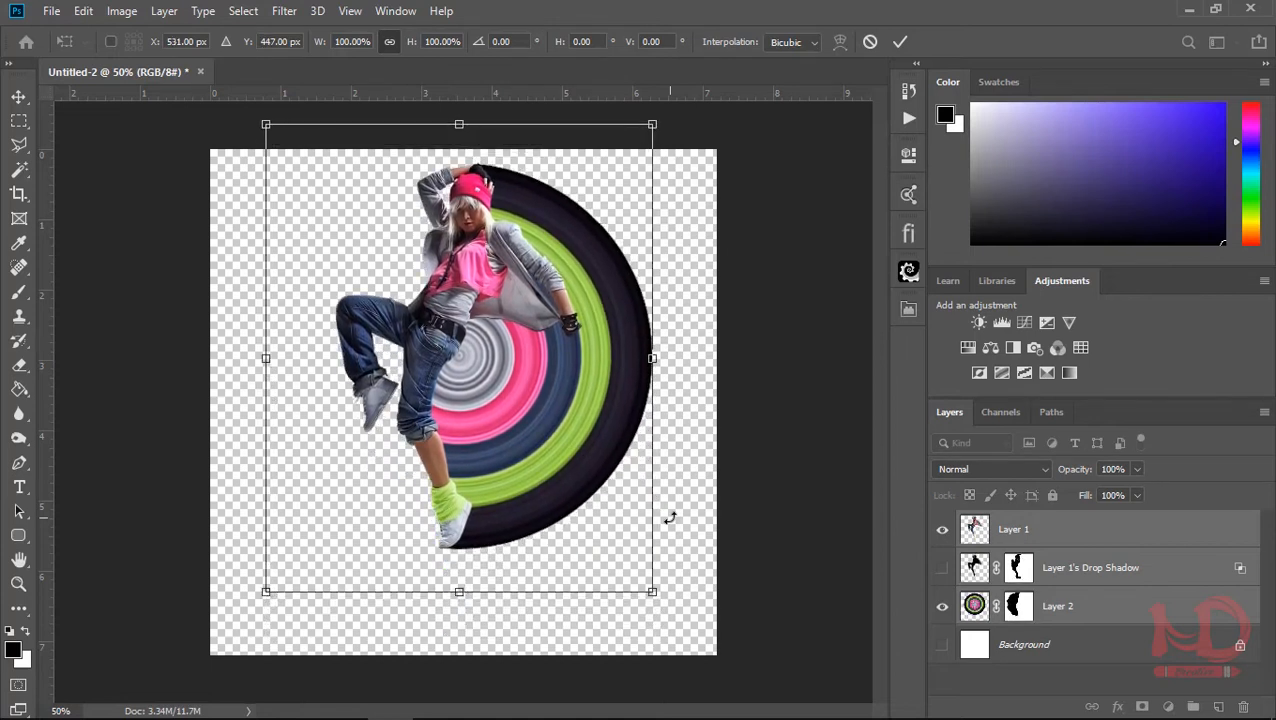
key(shift+Up)
key(shift+Down)
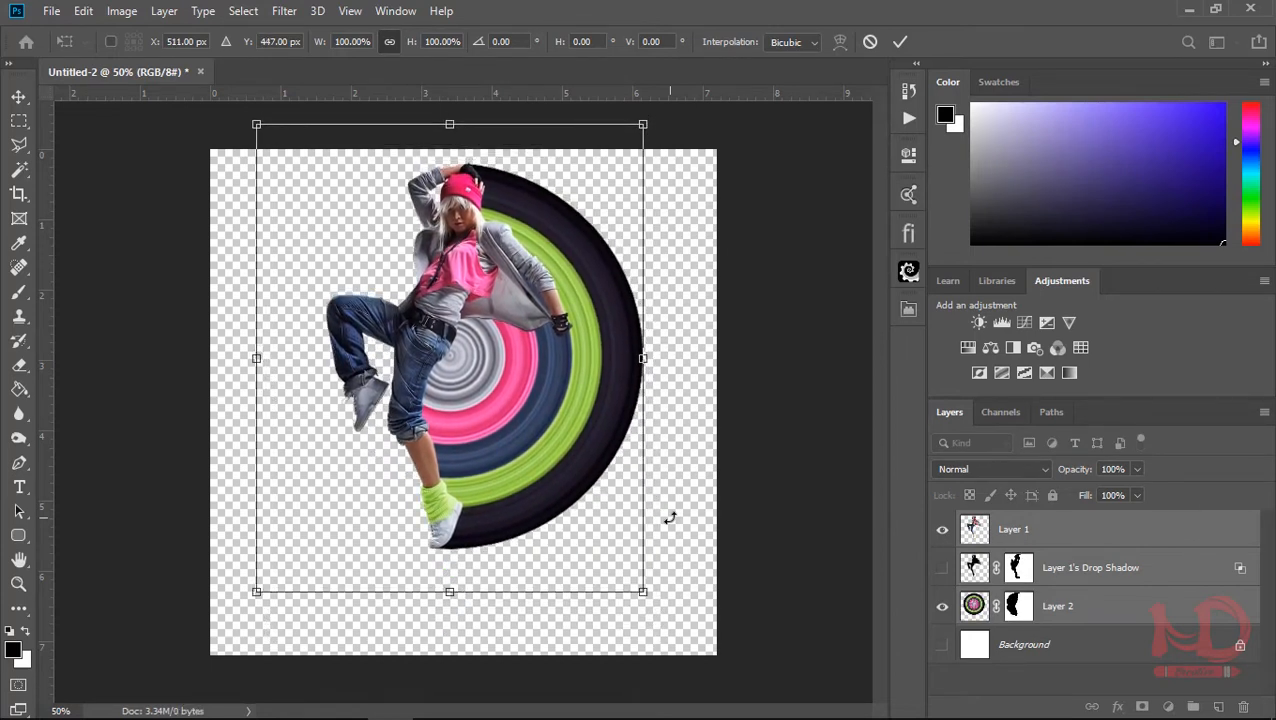
key(Return)
key(m)
Create a new layer directly above the Background and ready the Soft Round brush at 291 px with 0% hardness
click(1051, 655)
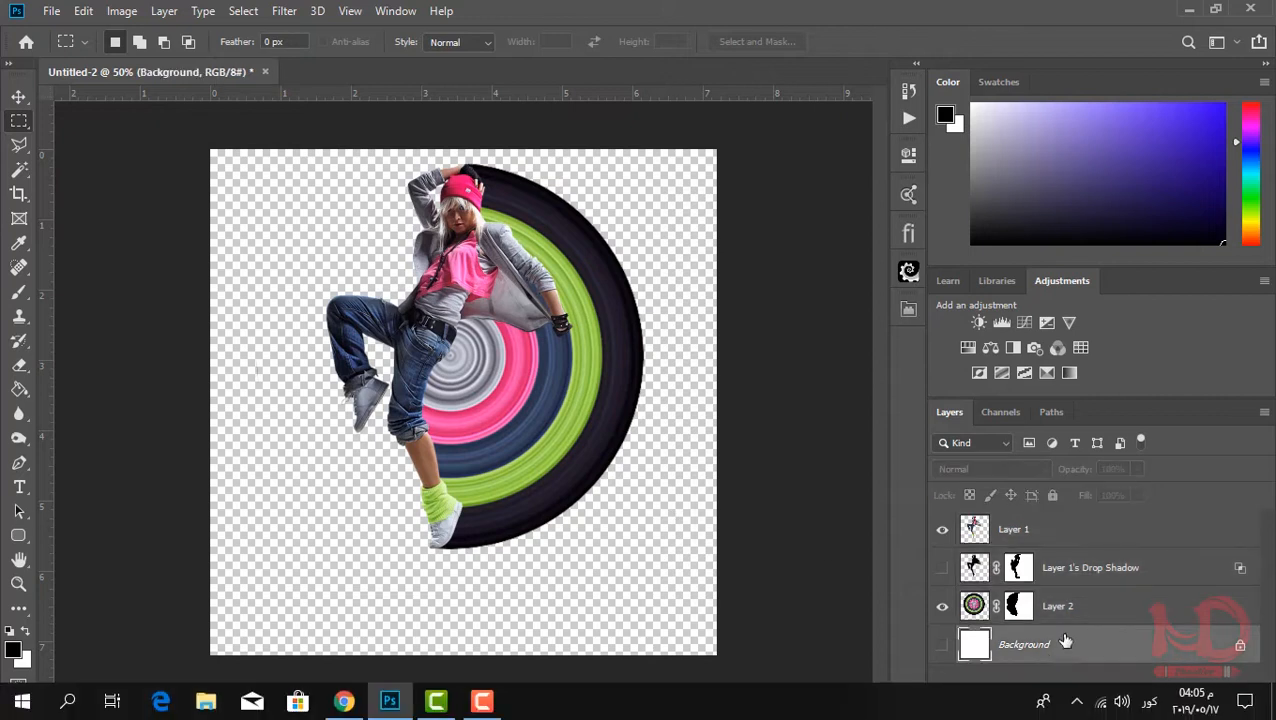
click(1216, 705)
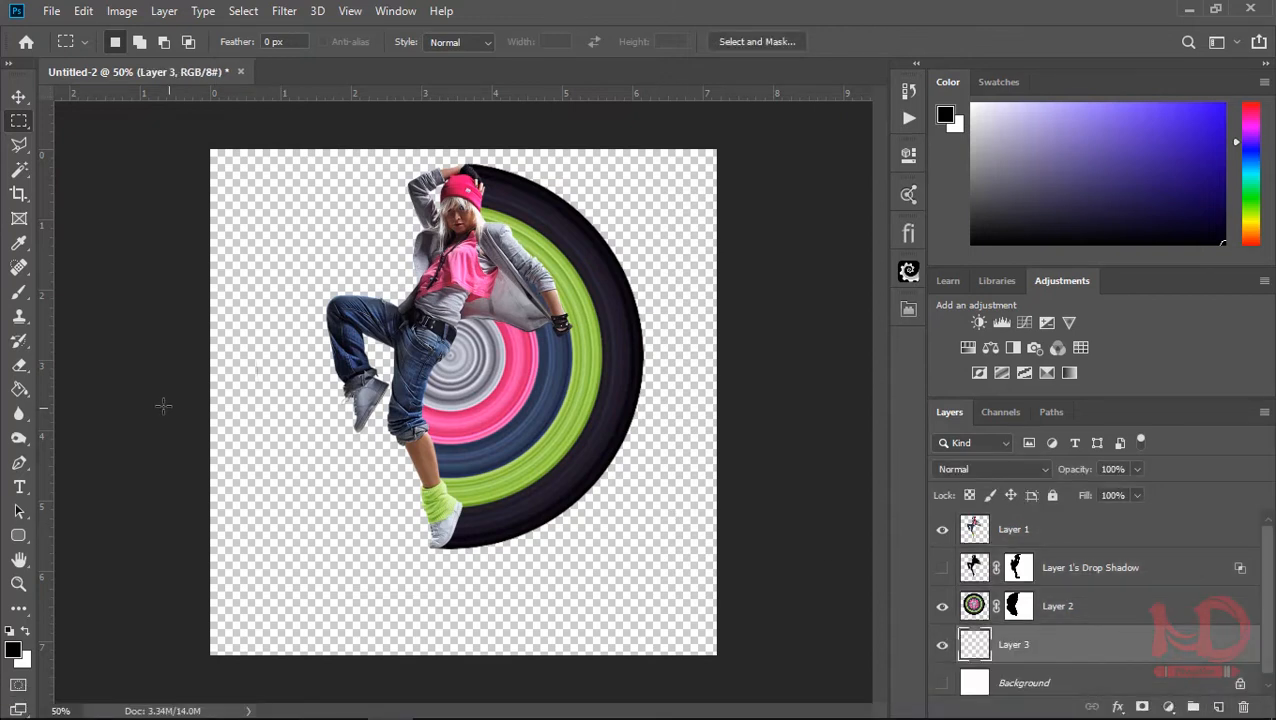
key(b)
right_click(312, 361)
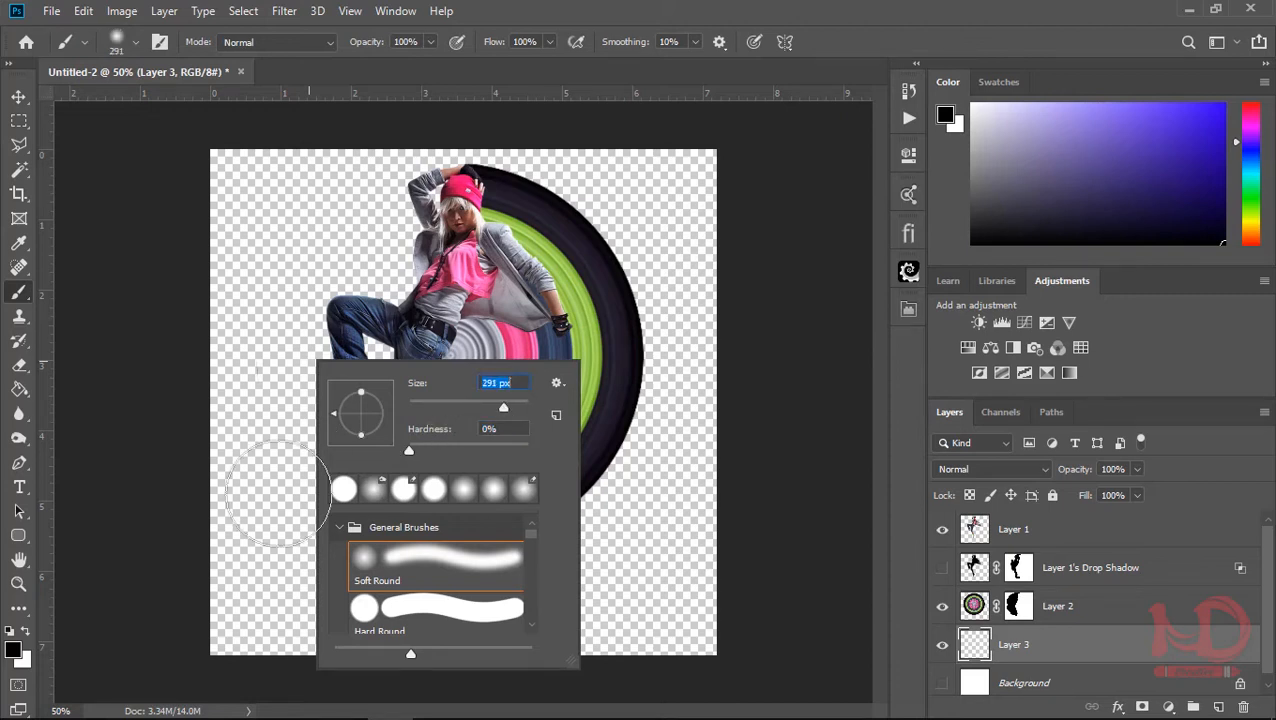
key(Return)
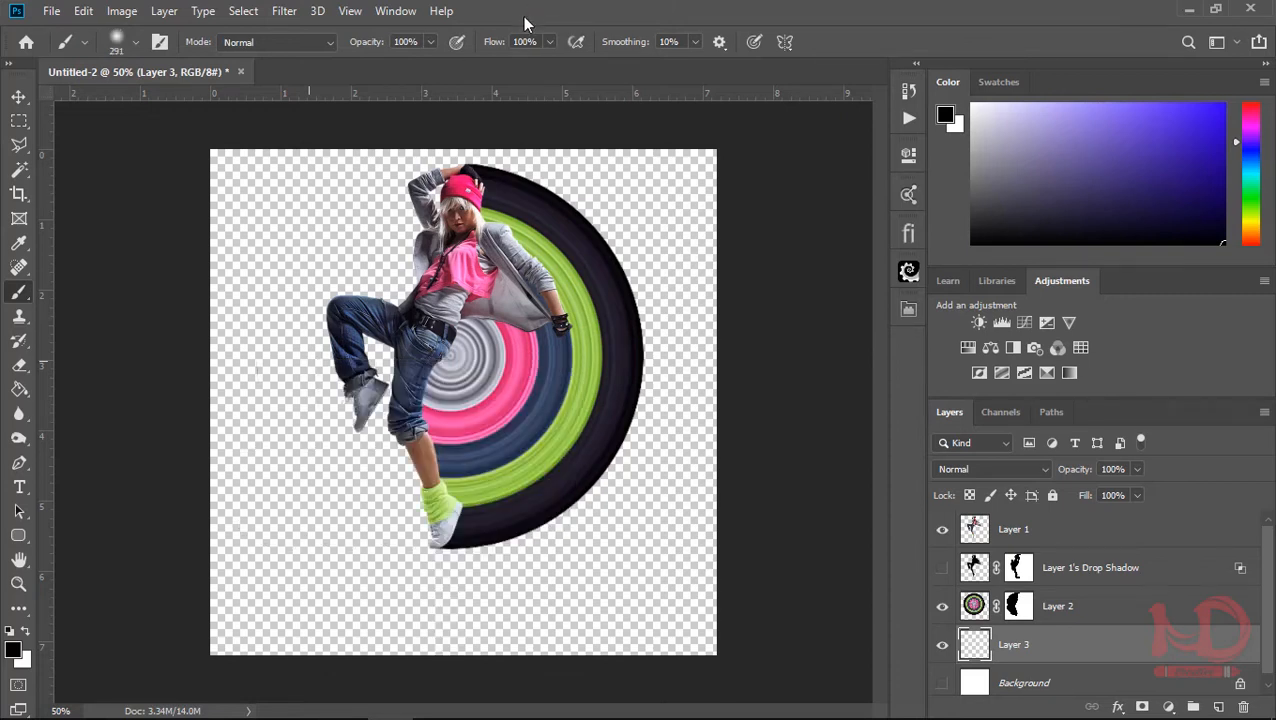
Try a black brush dab on Layer 3, undo it and set the brush size to 306 px
click(348, 520)
key(ctrl+z)
right_click(348, 520)
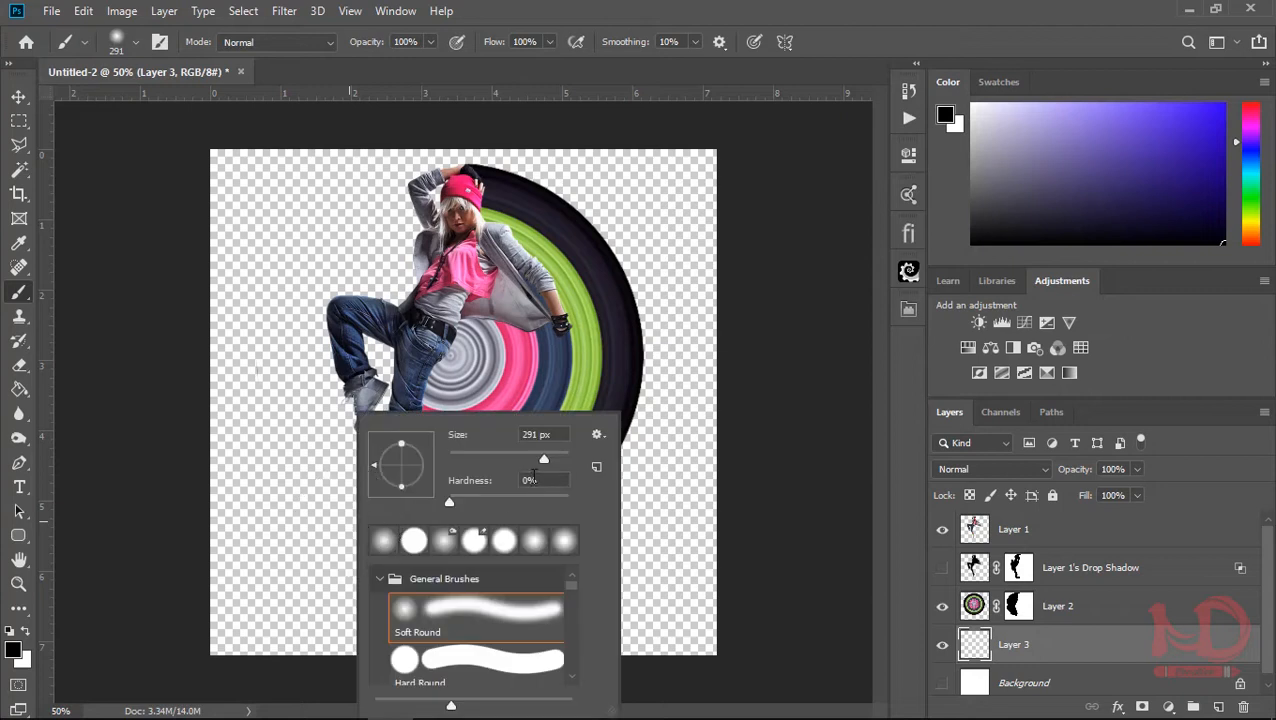
click(557, 460)
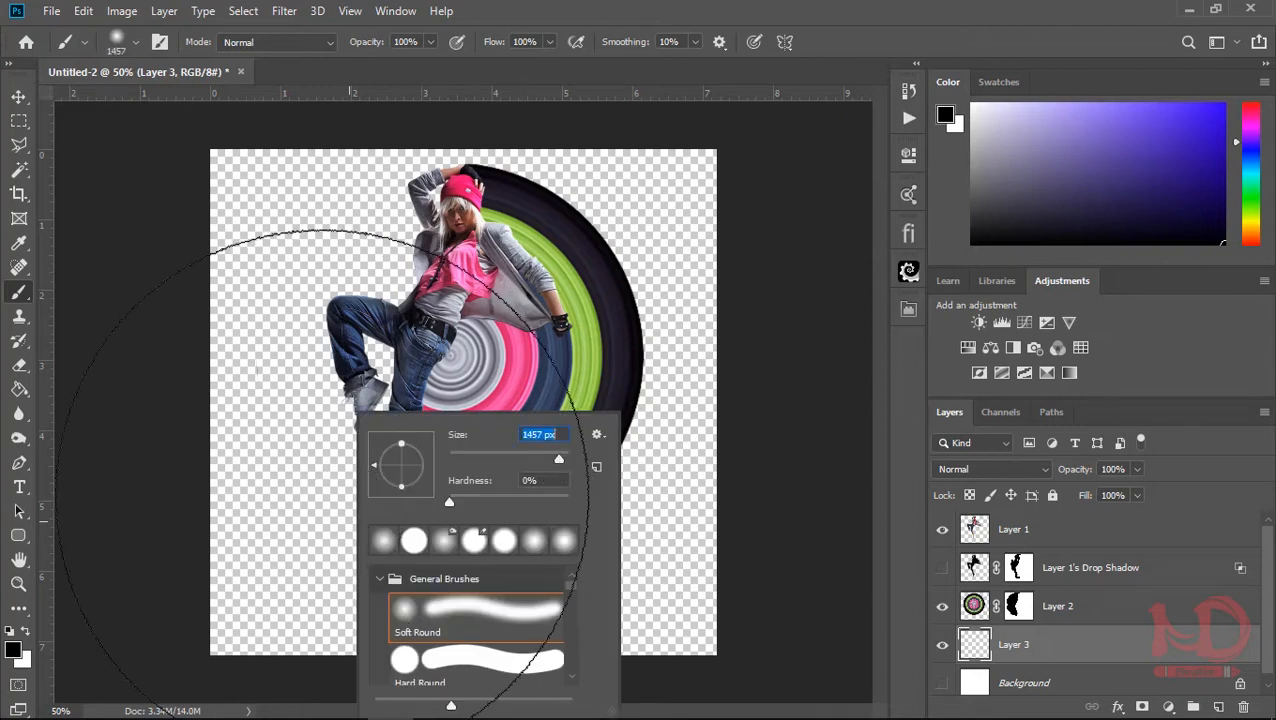
click(544, 458)
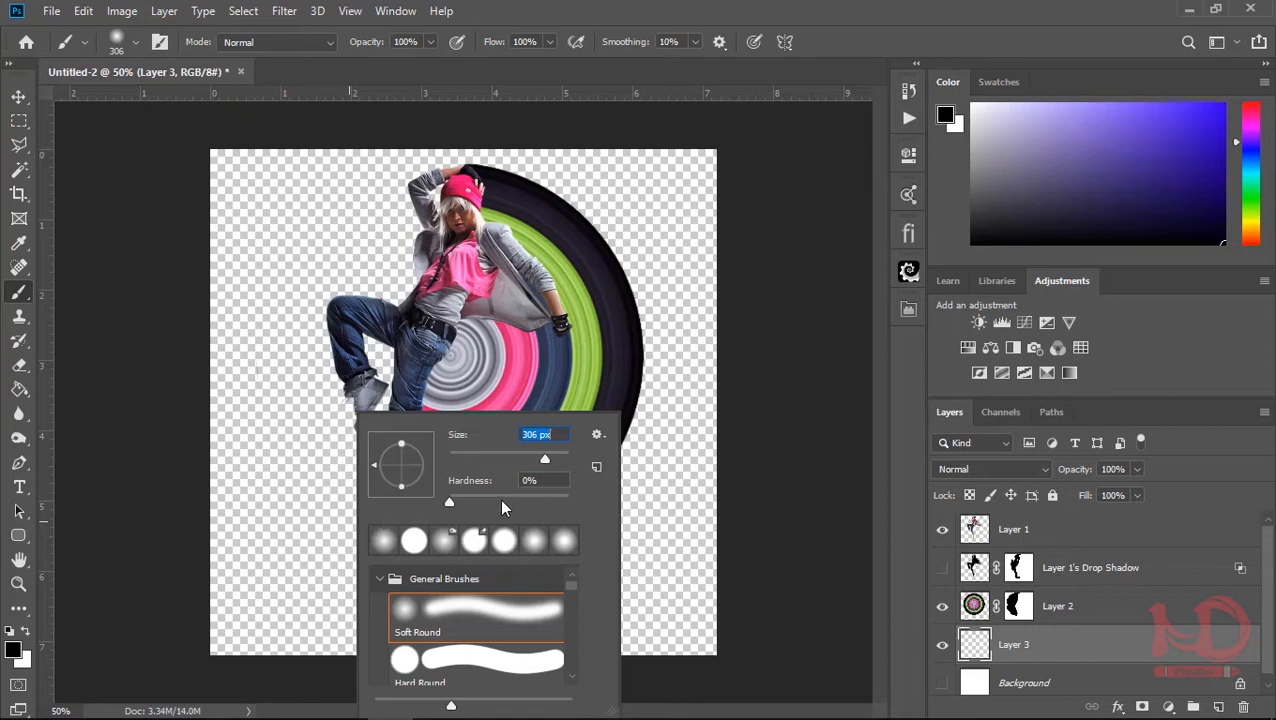
Try a black dab on Layer 3 and undo it, then test another dab with the brush hardness at 31%
click(313, 517)
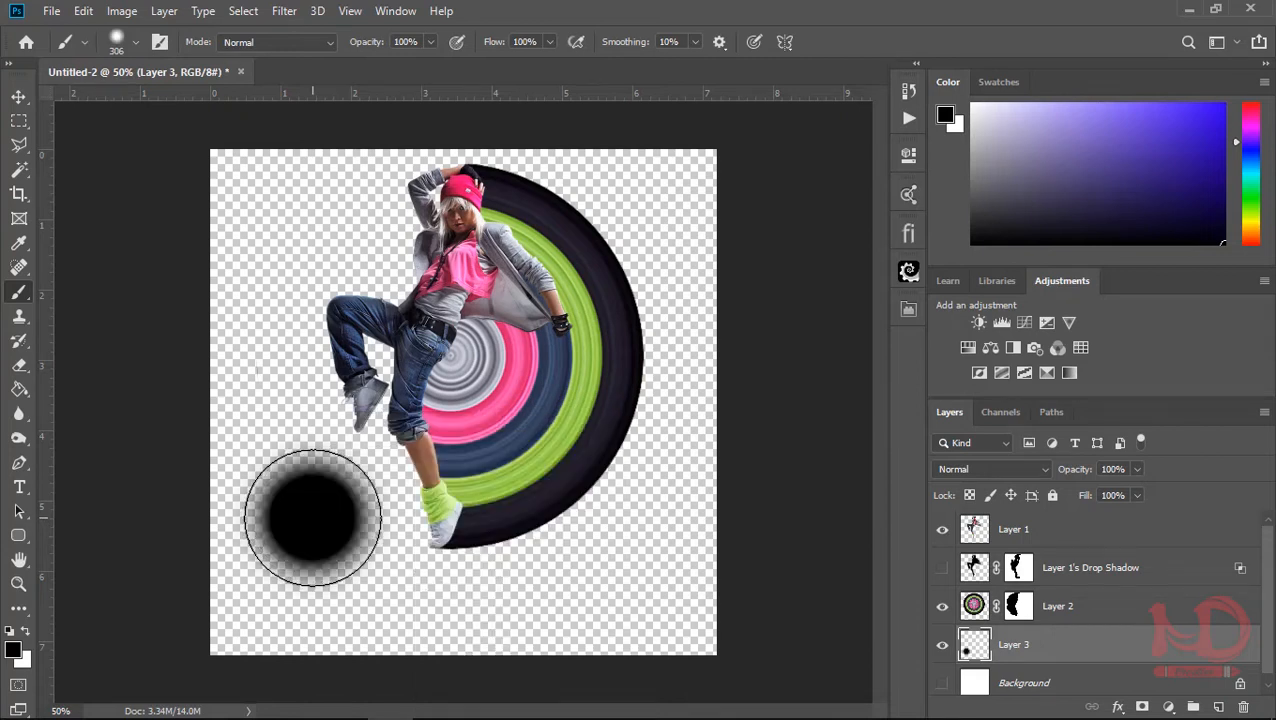
key(ctrl+z)
right_click(313, 517)
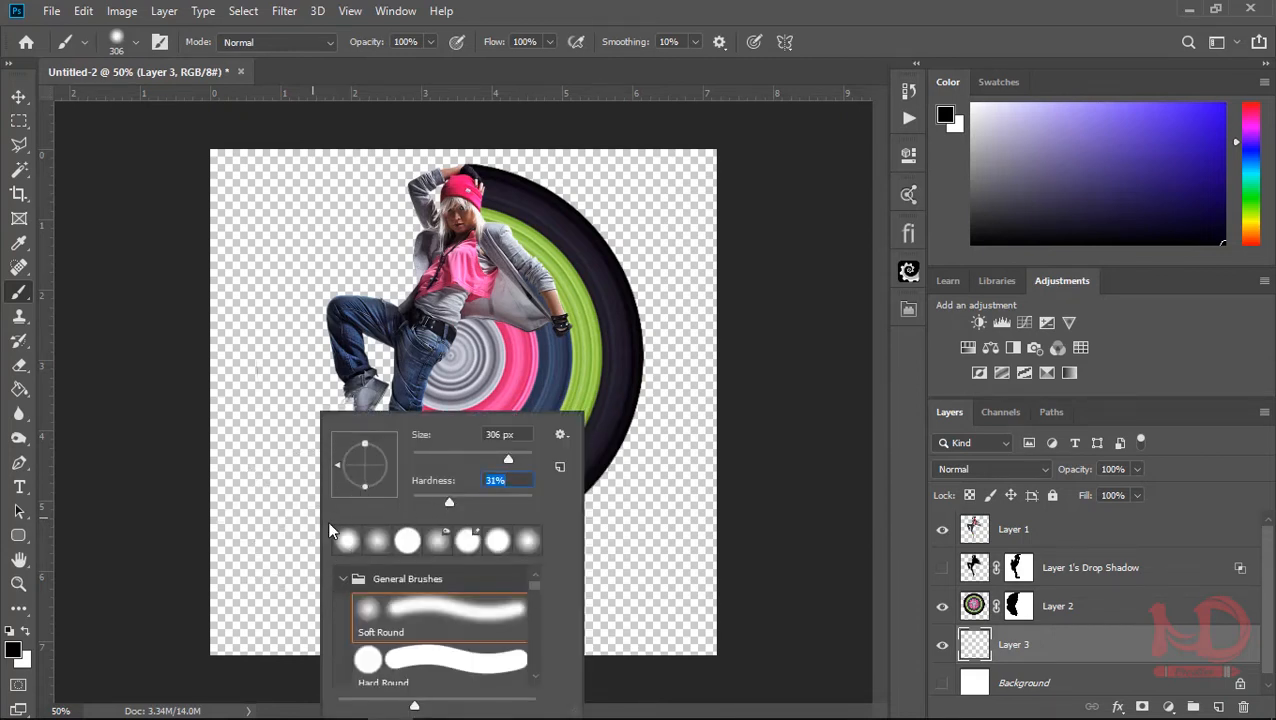
key(Return)
click(362, 537)
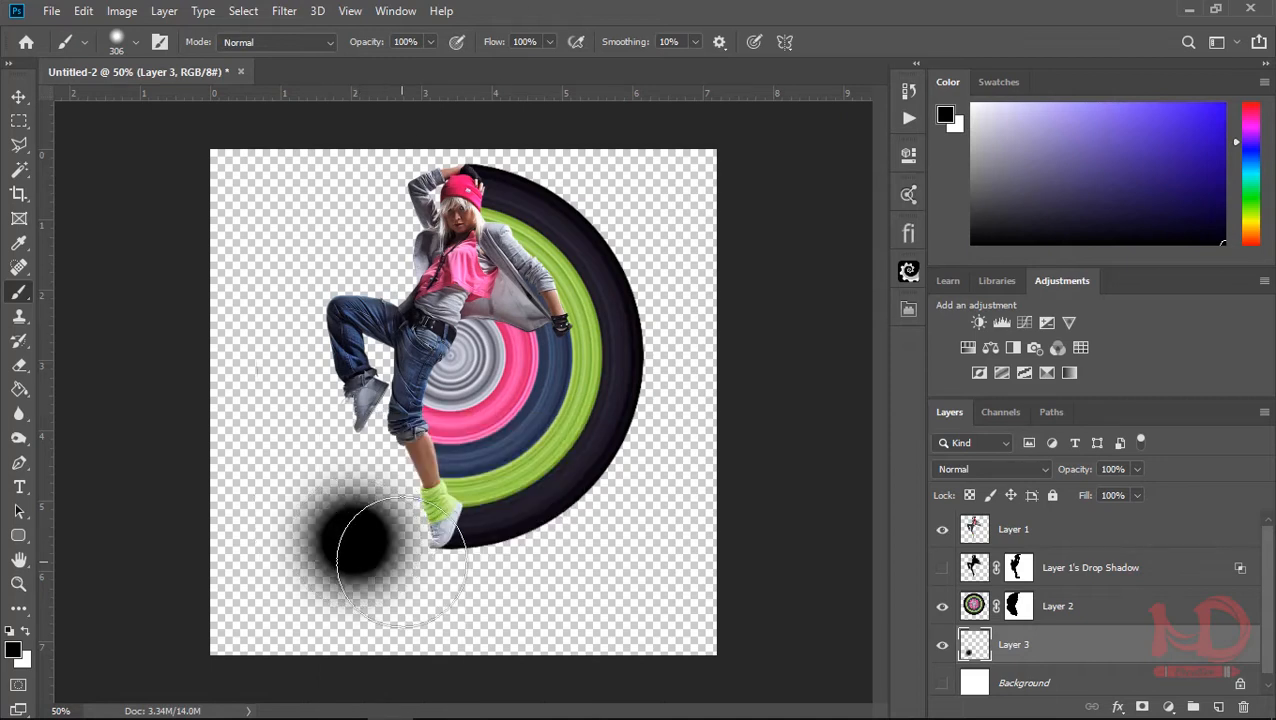
Try several black dabs on Layer 3 with different brush hardness values, including 43%, undoing each one
right_click(331, 541)
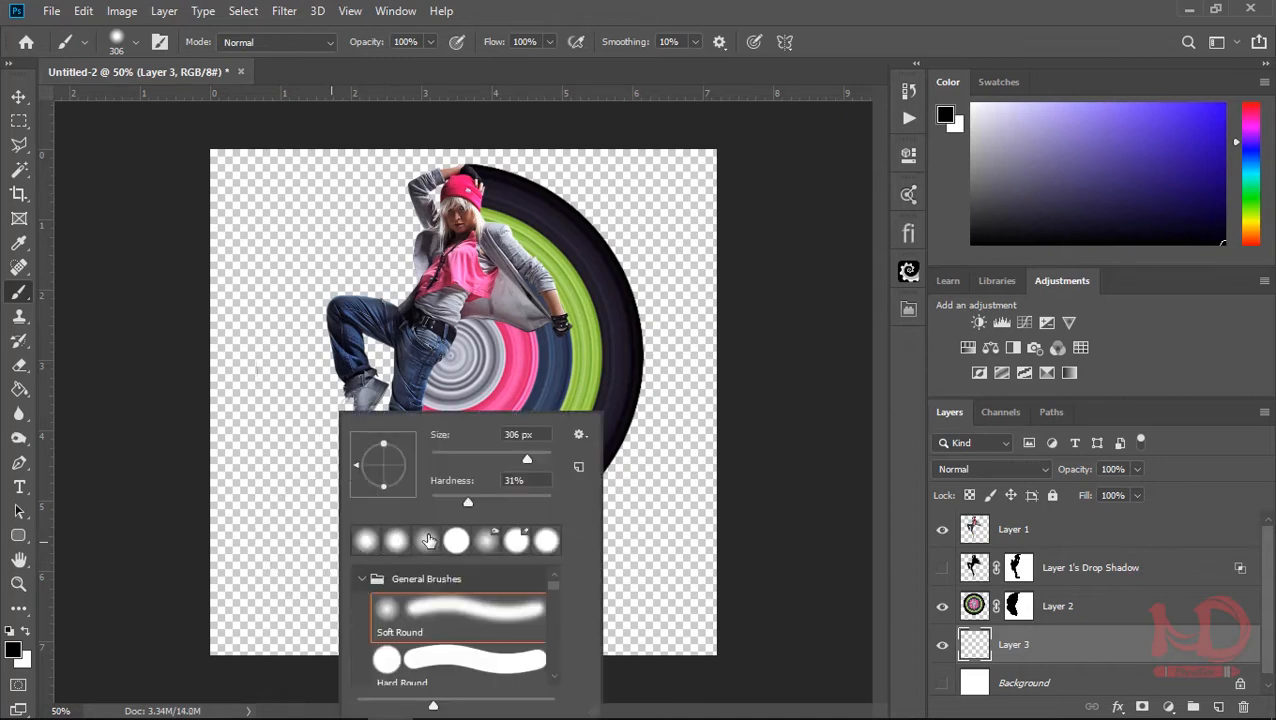
click(452, 500)
click(289, 530)
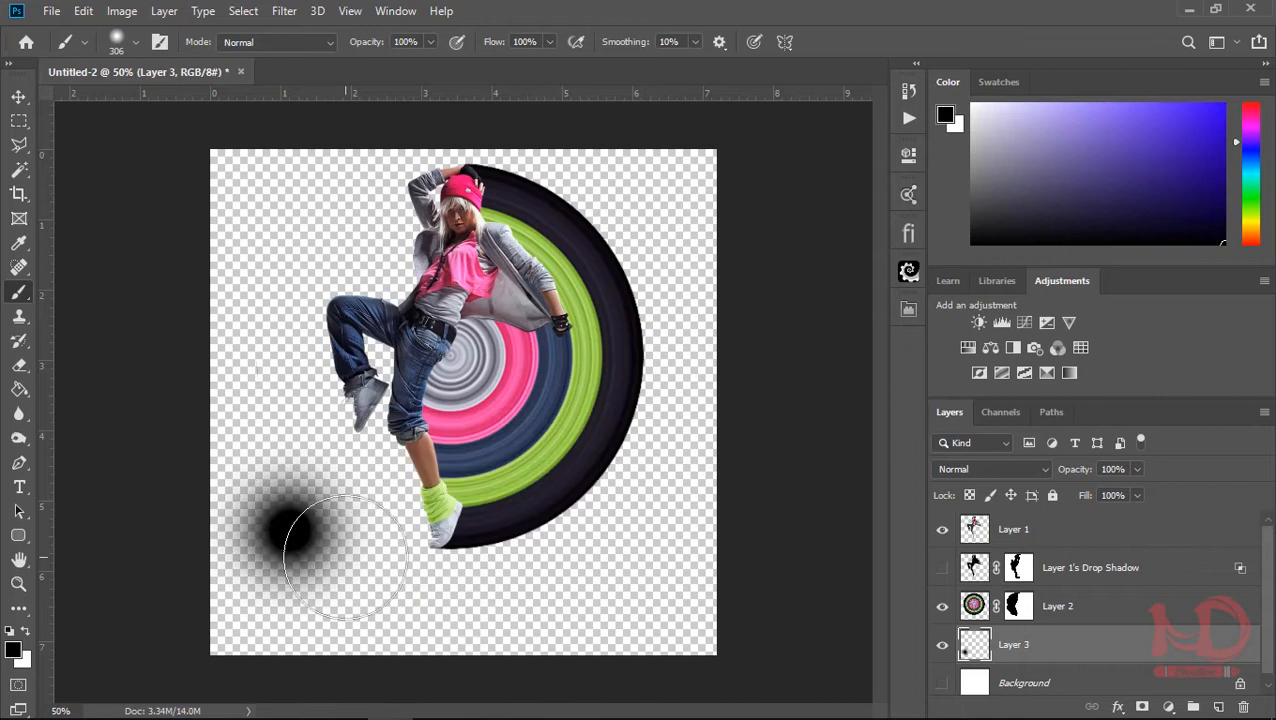
key(ctrl+z)
right_click(487, 518)
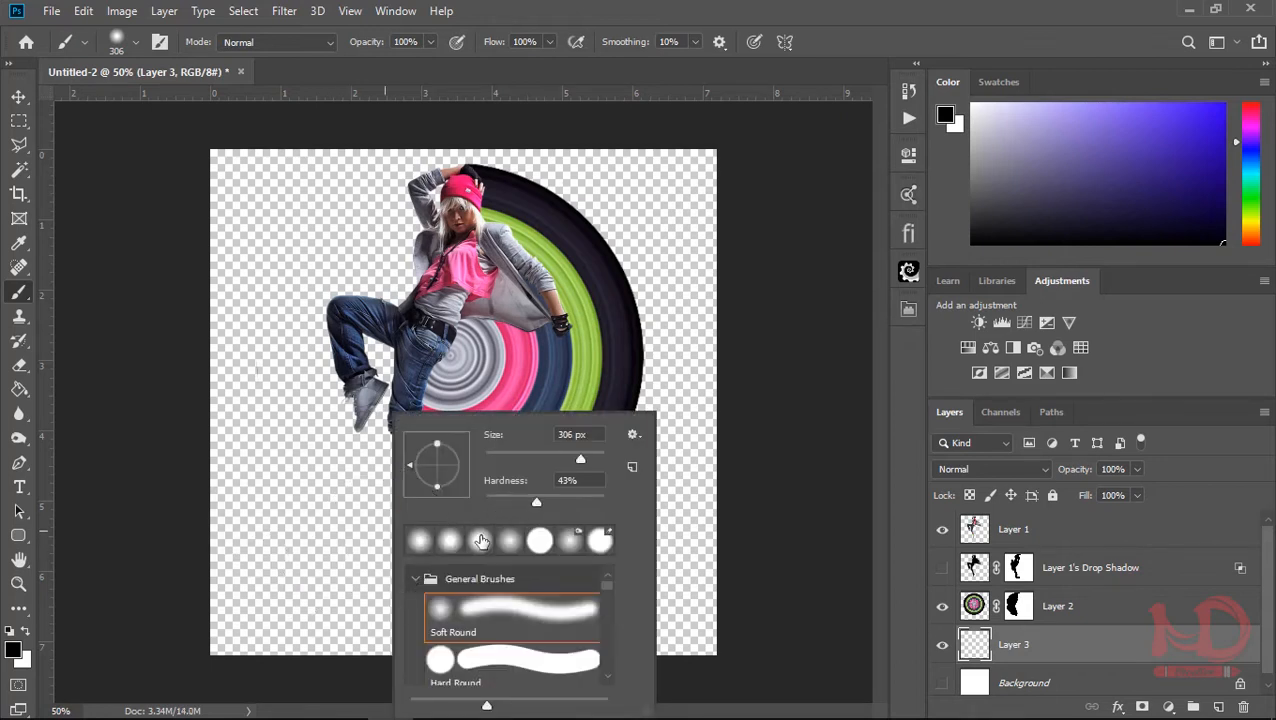
click(308, 490)
key(ctrl+z)
right_click(396, 541)
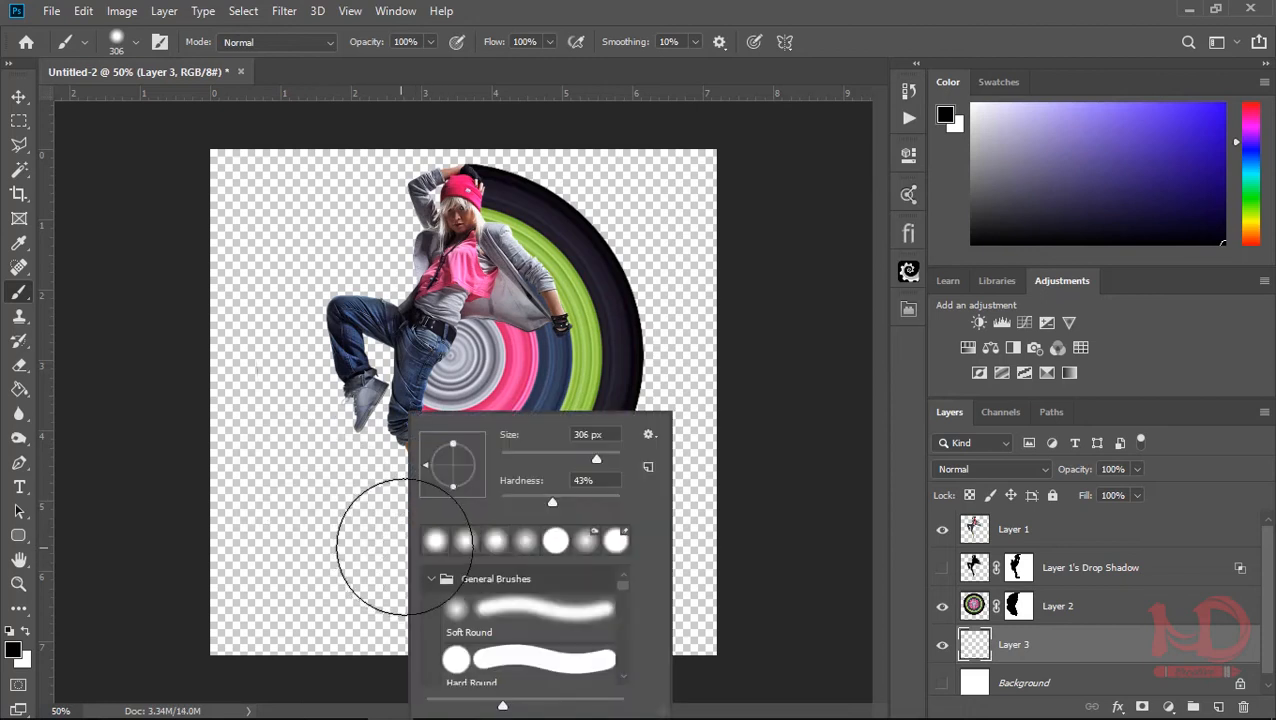
click(272, 468)
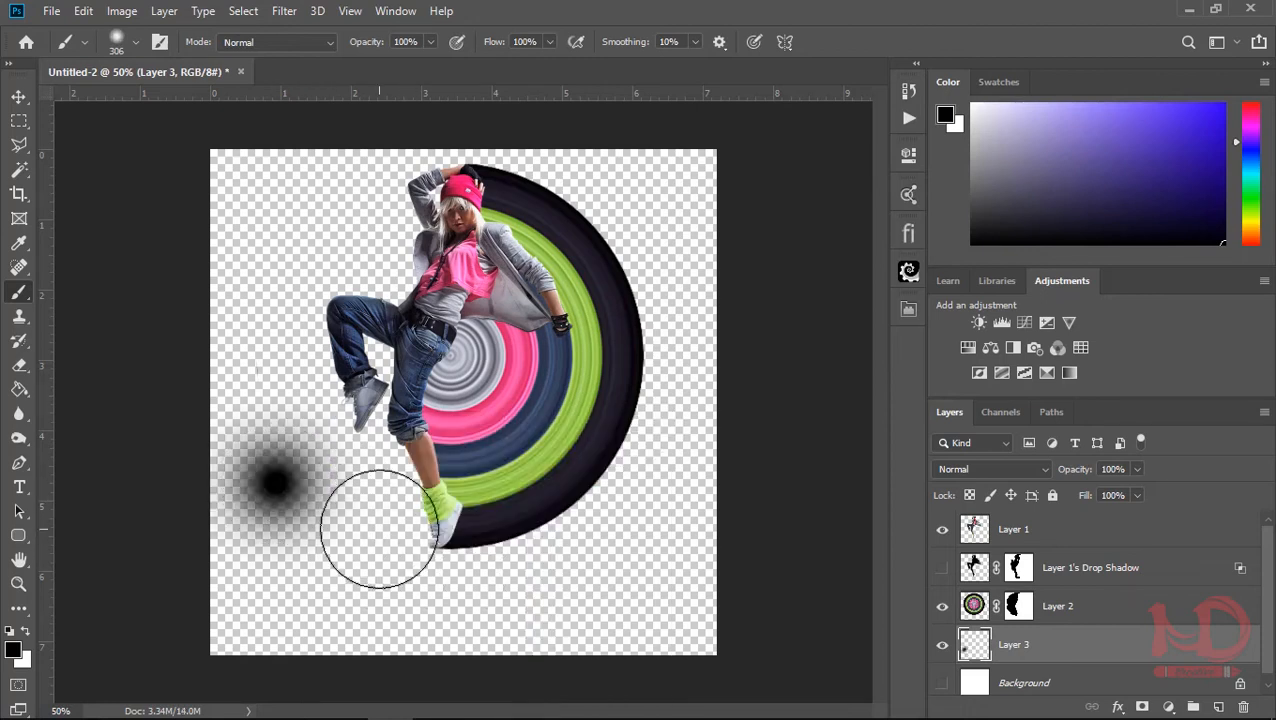
key(ctrl+z)
Set the brush hardness to 17% and paint a single black dab on Layer 3 beside the dancer's standing foot
right_click(504, 515)
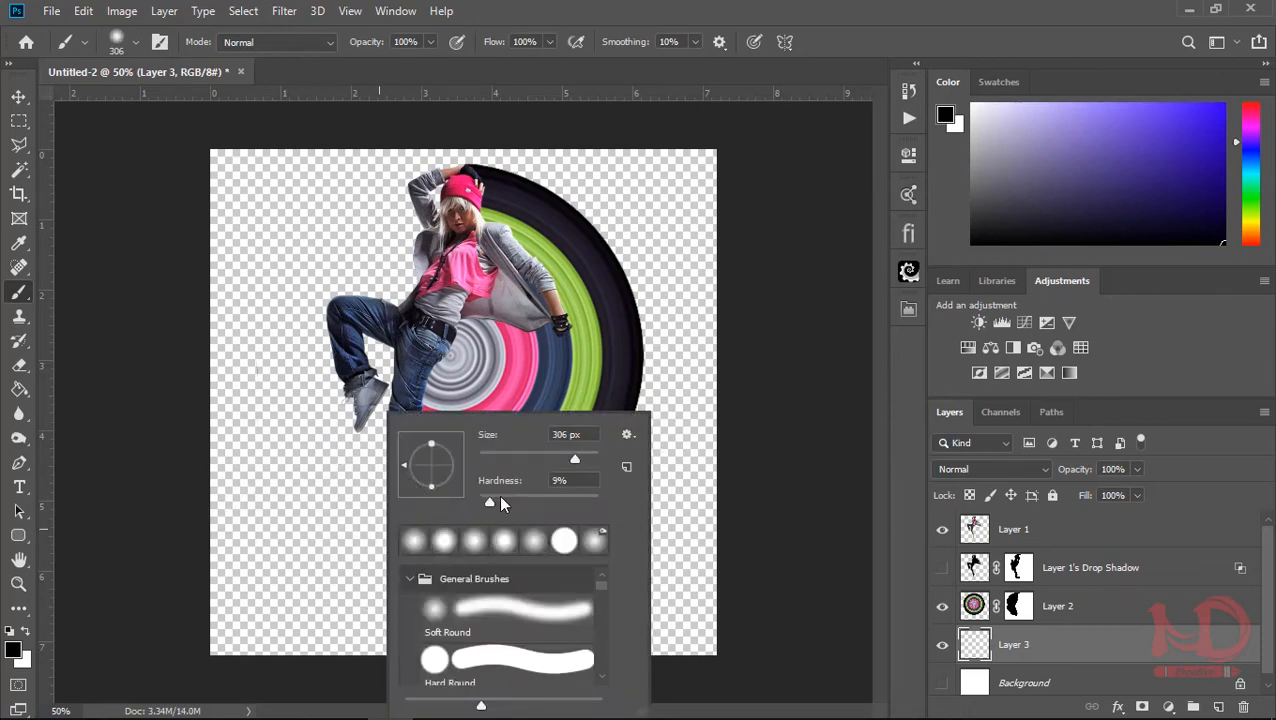
click(501, 503)
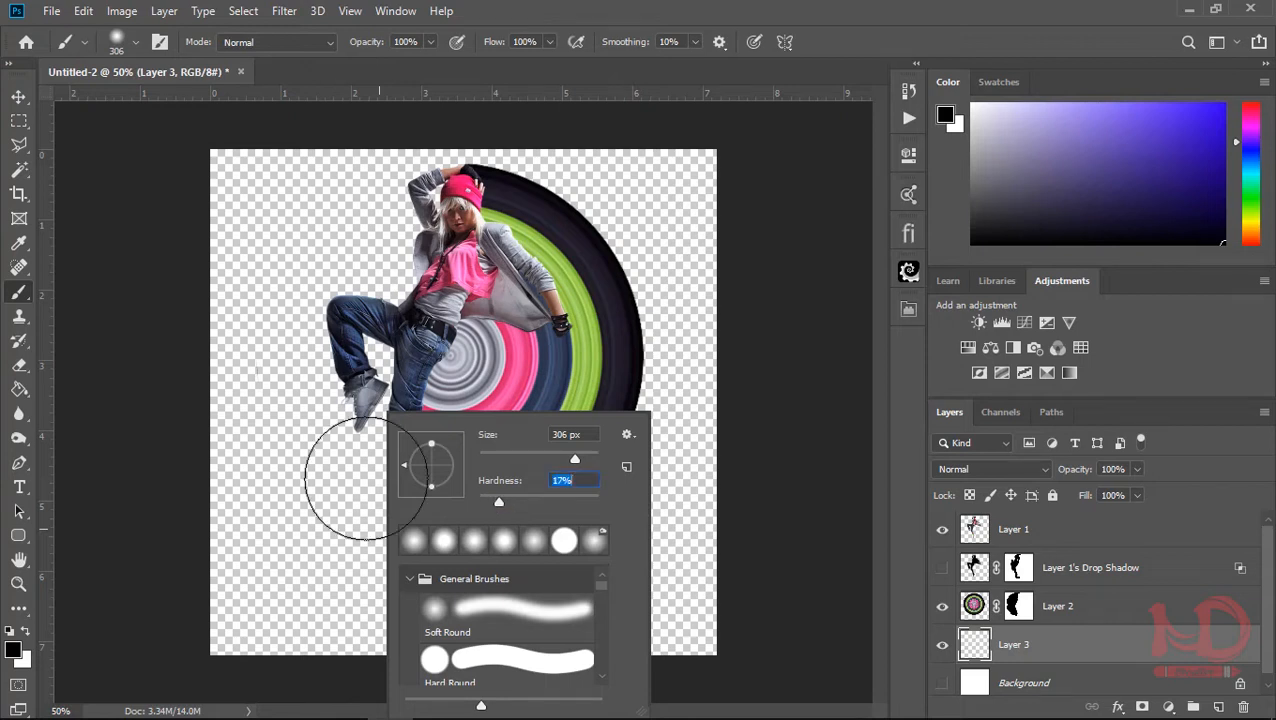
click(328, 505)
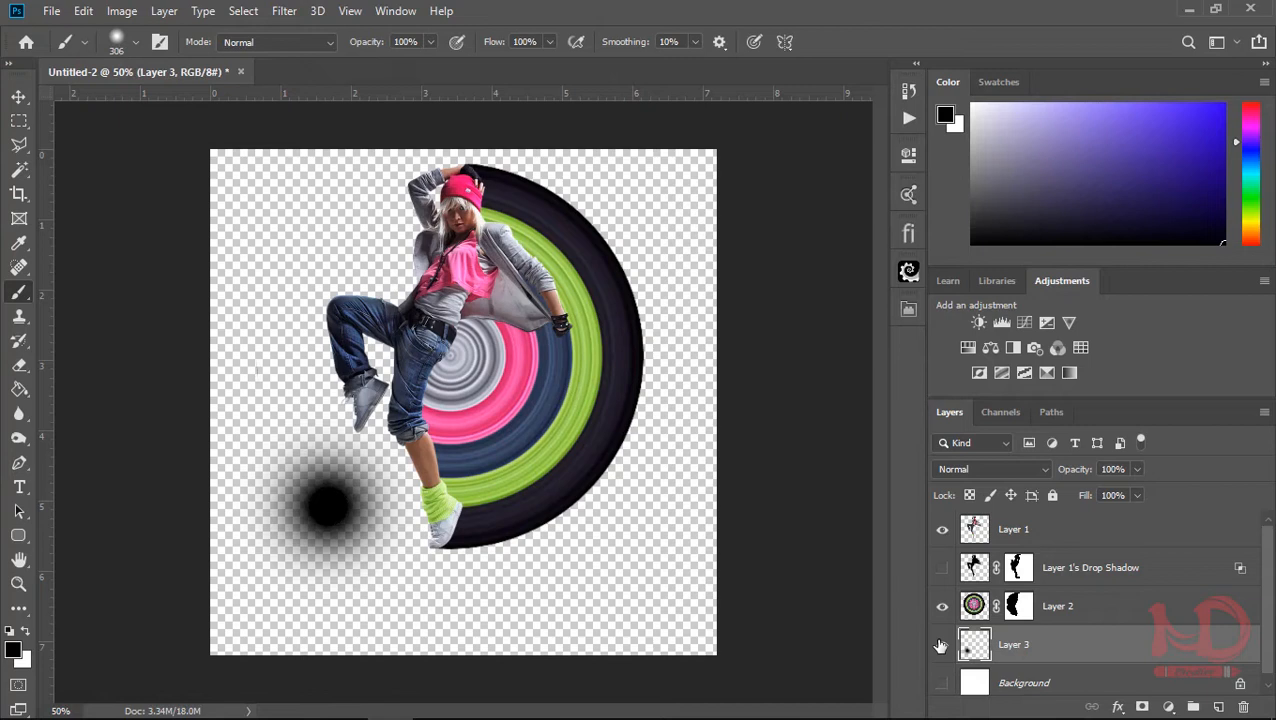
Duplicate Layer 3 and scale the copy down about its centre into a smaller, narrower dark core
key(ctrl+j)
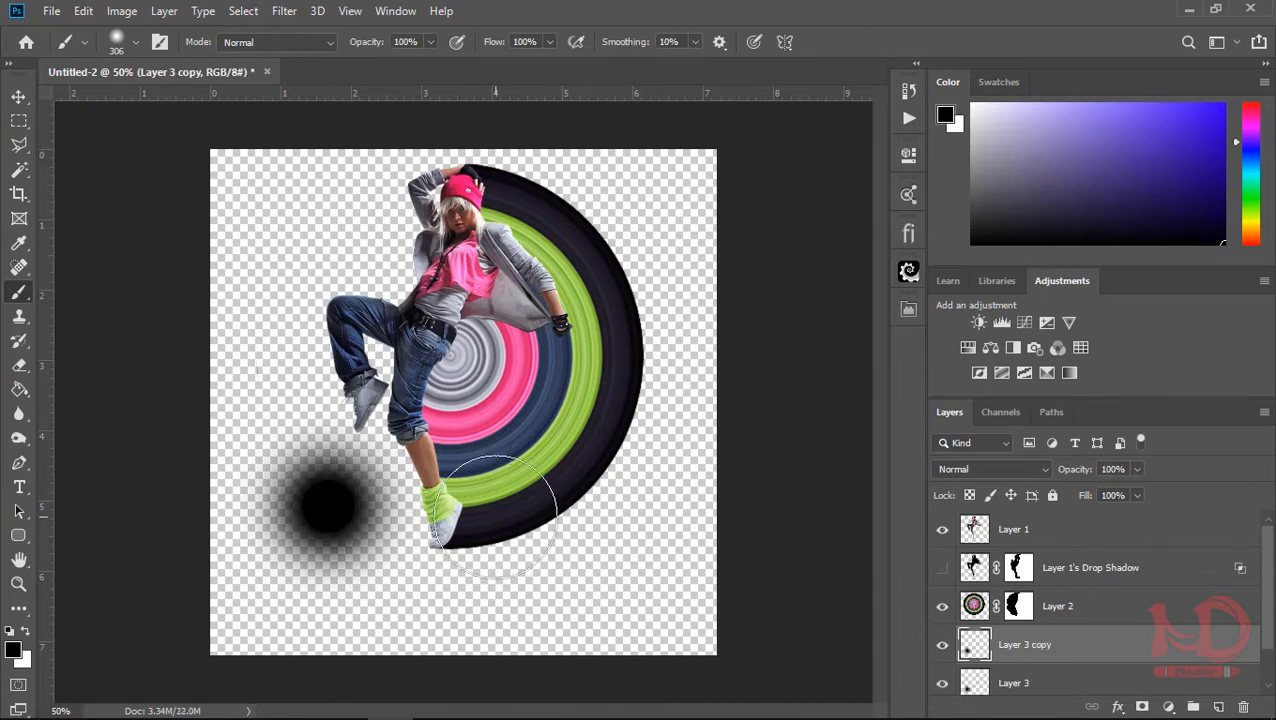
key(ctrl+t)
drag(437, 616, 362, 567)
key(Return)
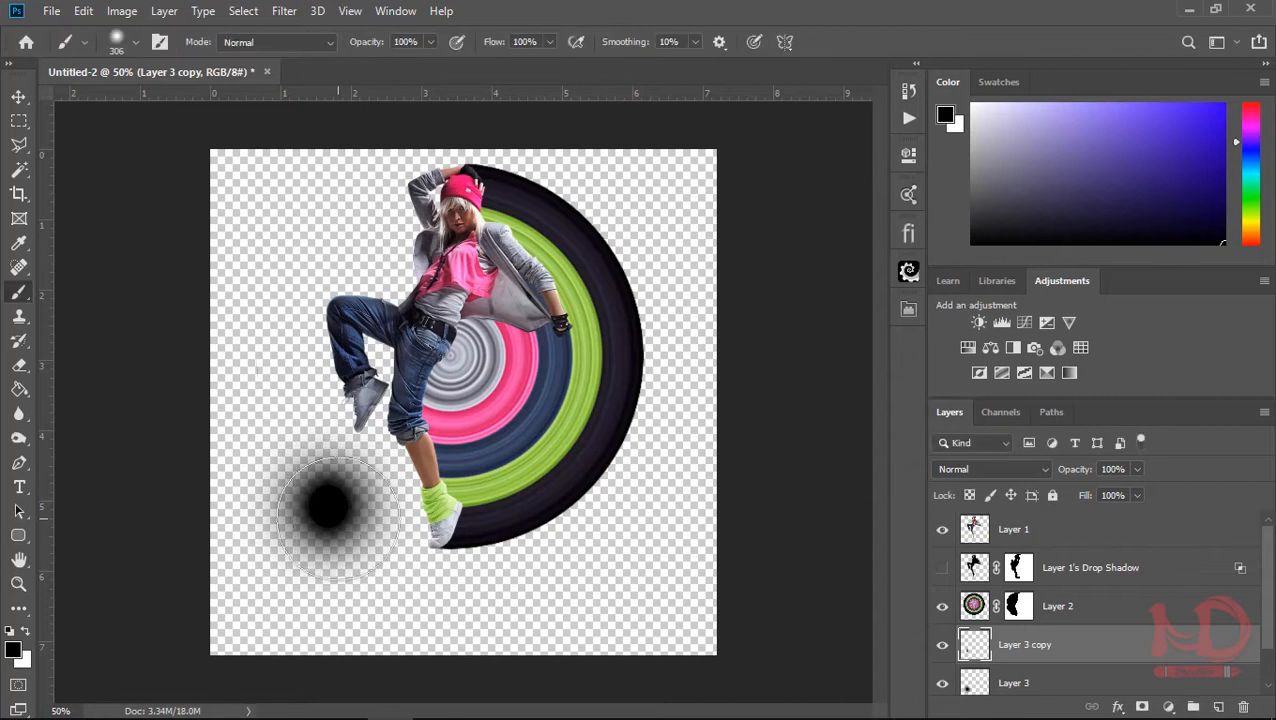
key(ctrl+t)
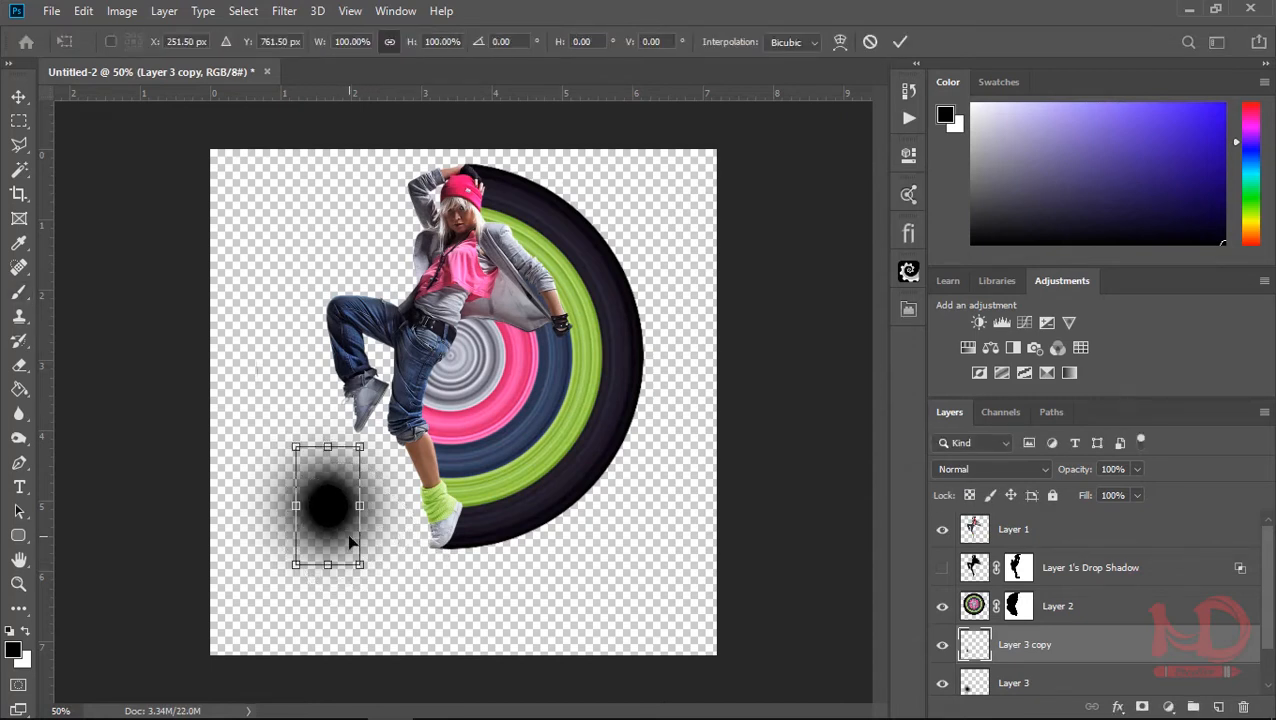
key(Return)
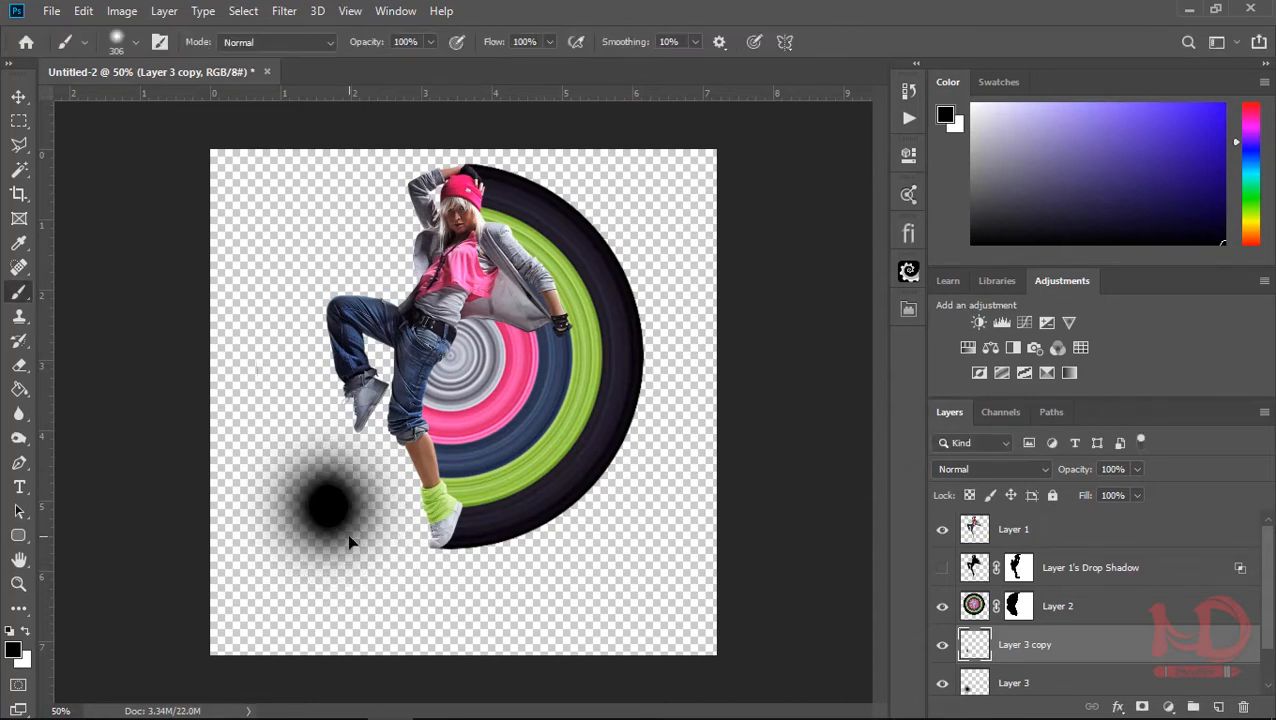
Free-transform Layer 3 and Layer 3 copy together, flattening them to 22.73% height and stretching them into a wide shadow below the dancer
shift+click(1024, 688)
key(ctrl+t)
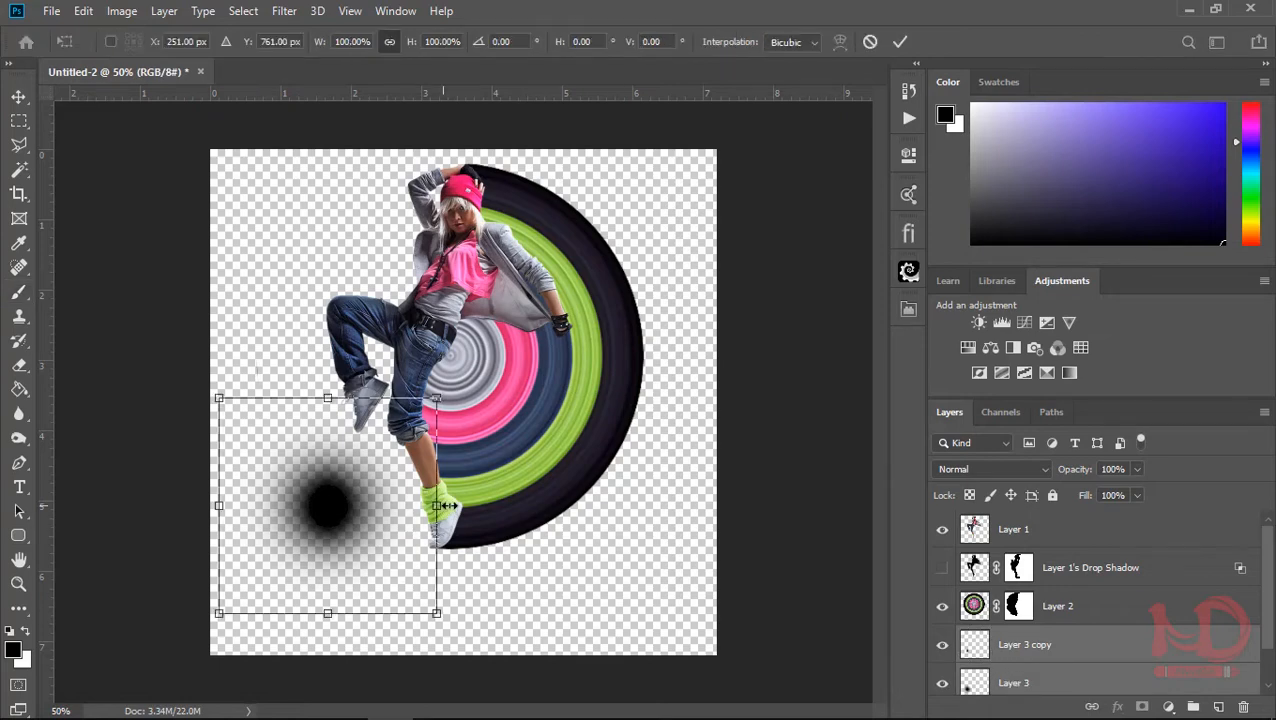
drag(445, 506, 895, 506)
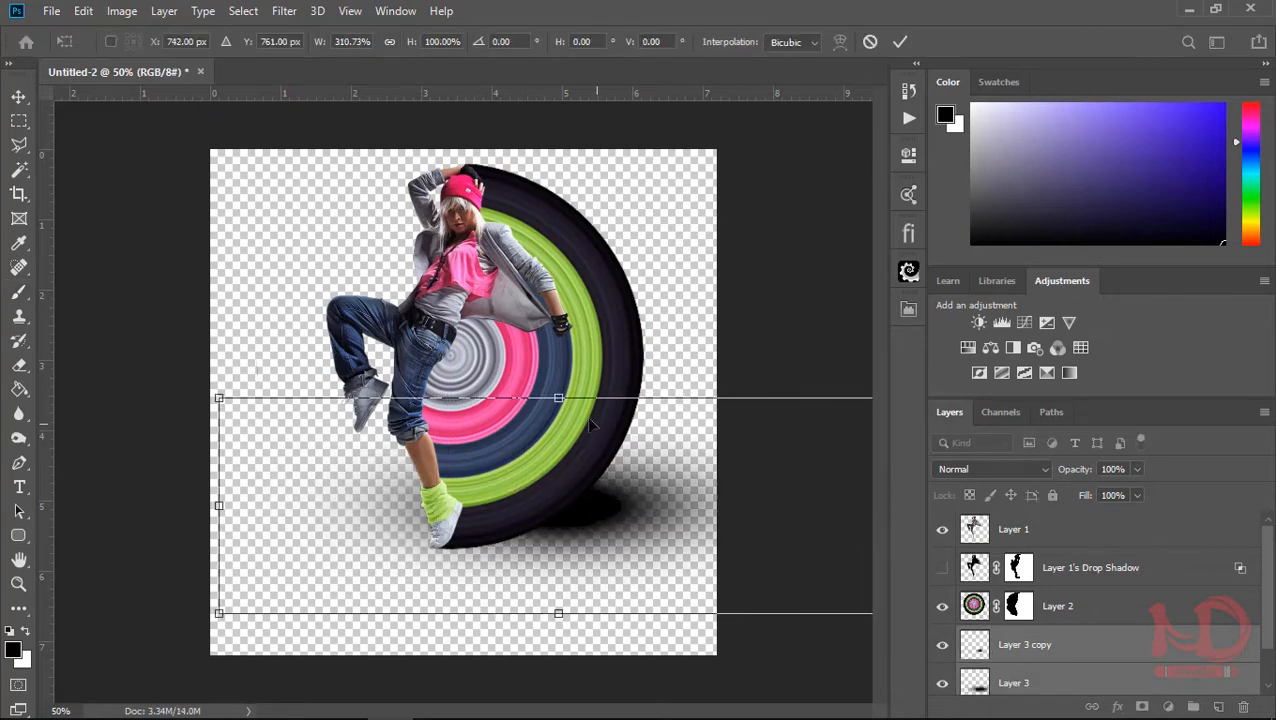
drag(558, 399, 496, 612)
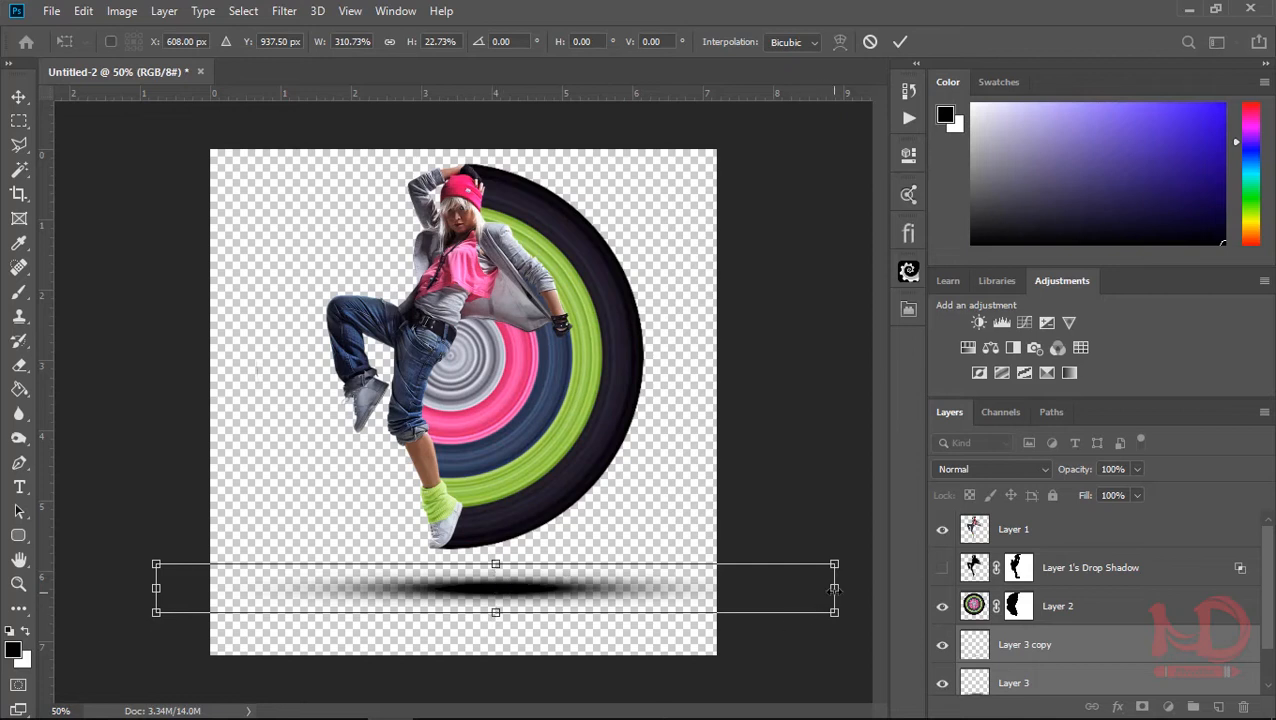
drag(834, 588, 930, 588)
drag(158, 588, 62, 588)
drag(485, 594, 484, 588)
key(Return)
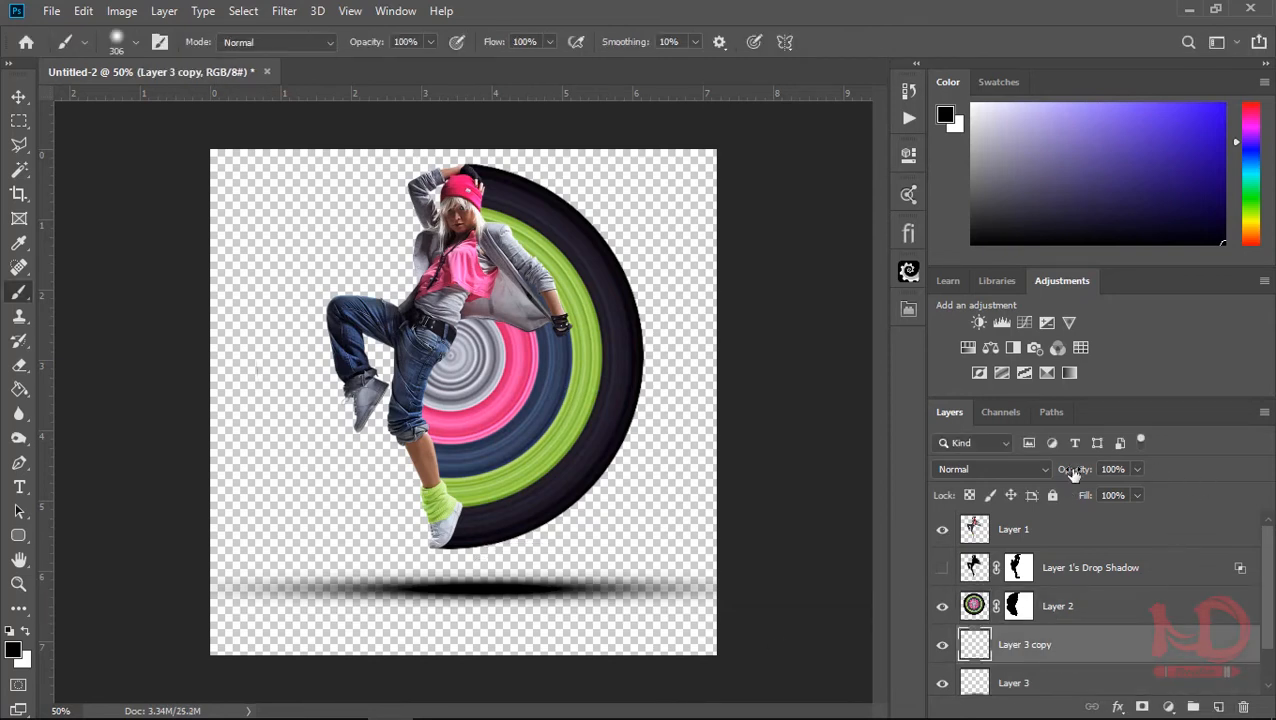
Lower the opacity of Layer 3 copy to 77% and of Layer 3 to 98%
drag(928, 505, 1058, 509)
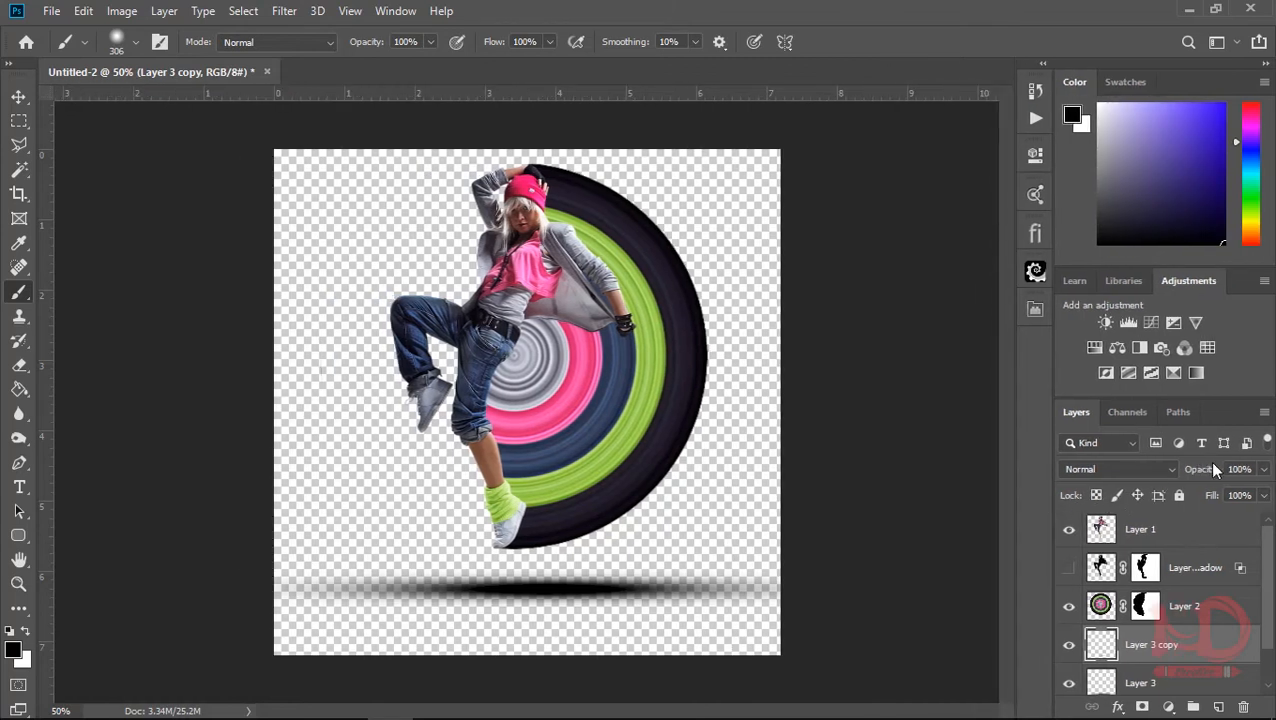
drag(1212, 475, 1196, 476)
click(1173, 676)
drag(1204, 478, 1206, 478)
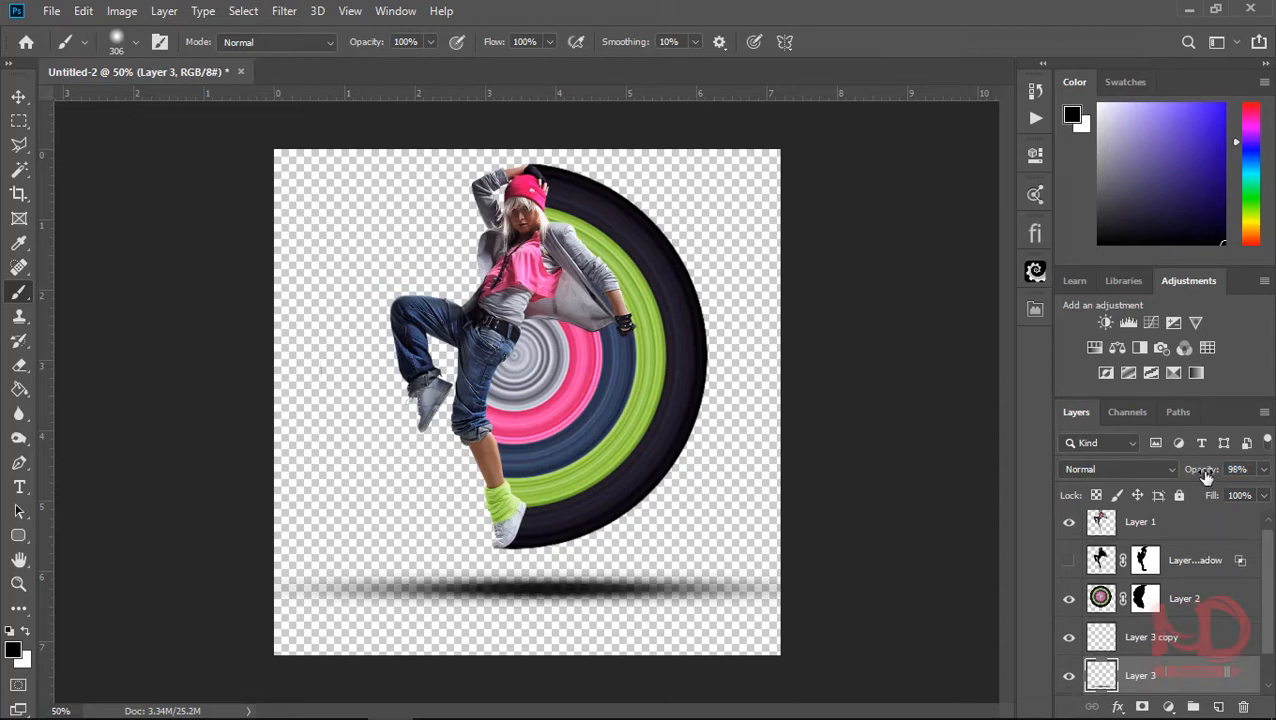
click(19, 121)
Show the Background layer and fill it with dark violet #292434 sampled from the disc's outer ring, using the Paint Bucket
scroll(1188, 680, down, 1)
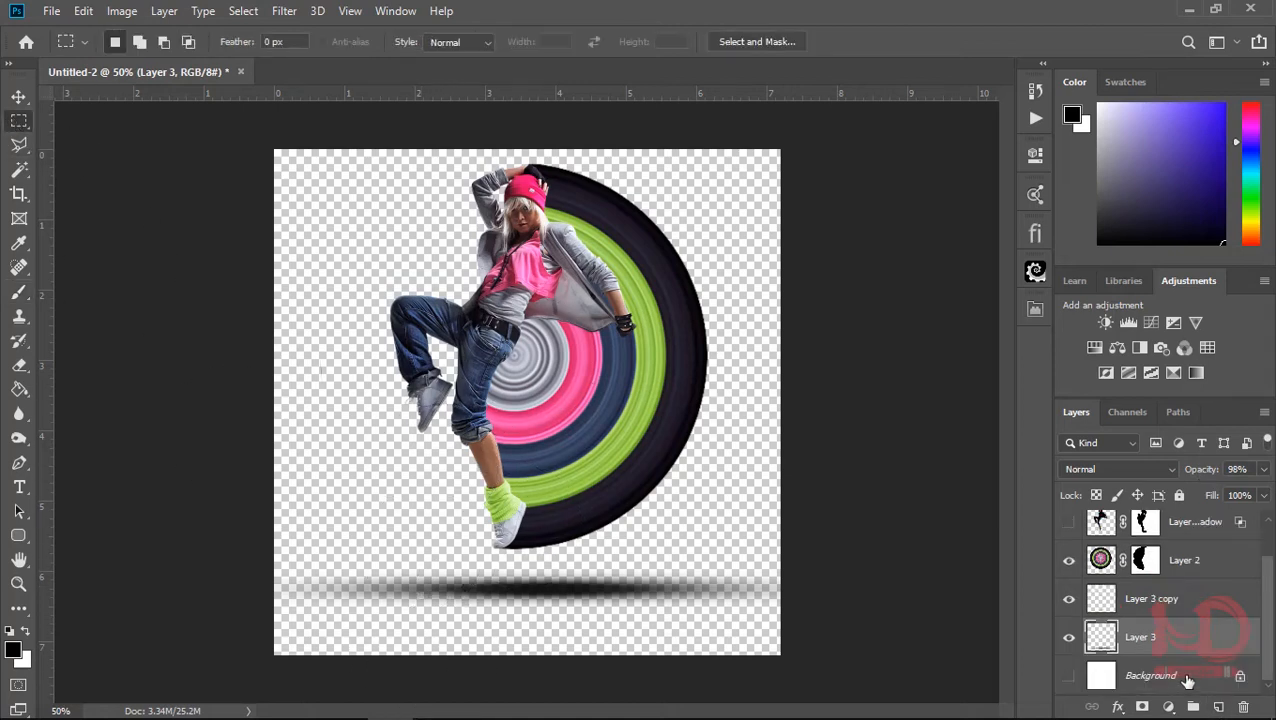
click(1109, 680)
click(1069, 676)
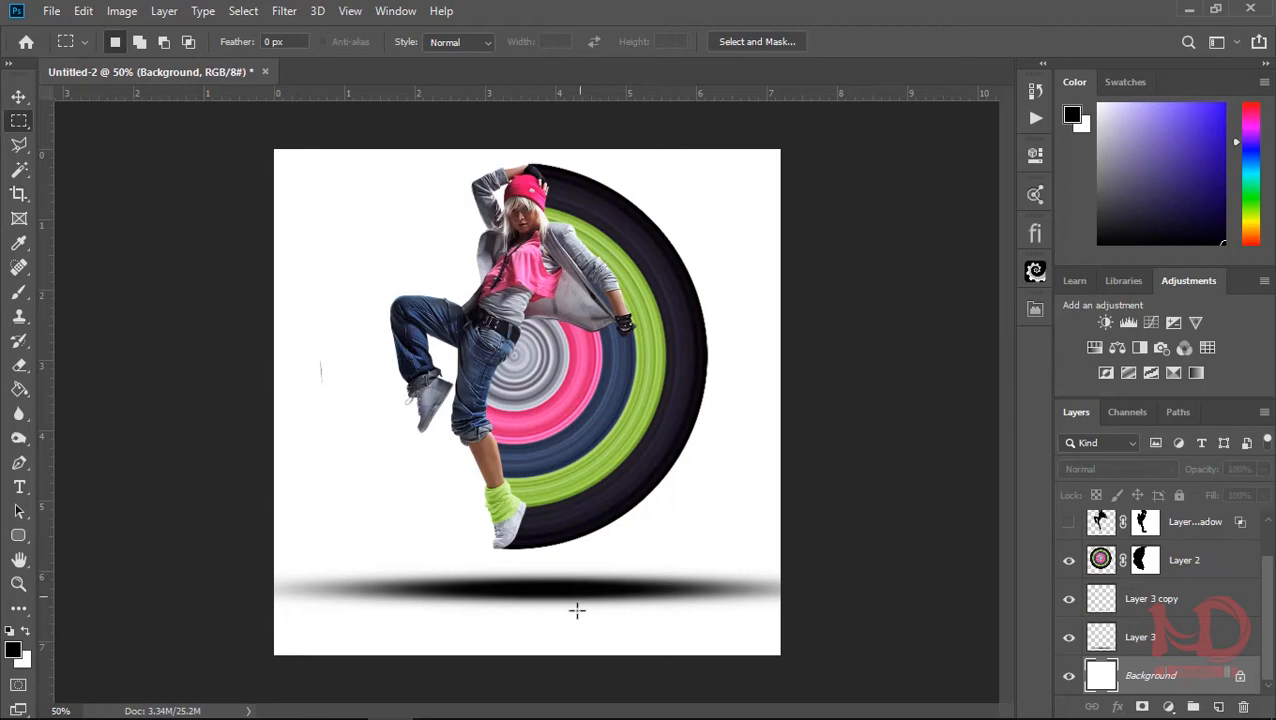
click(19, 389)
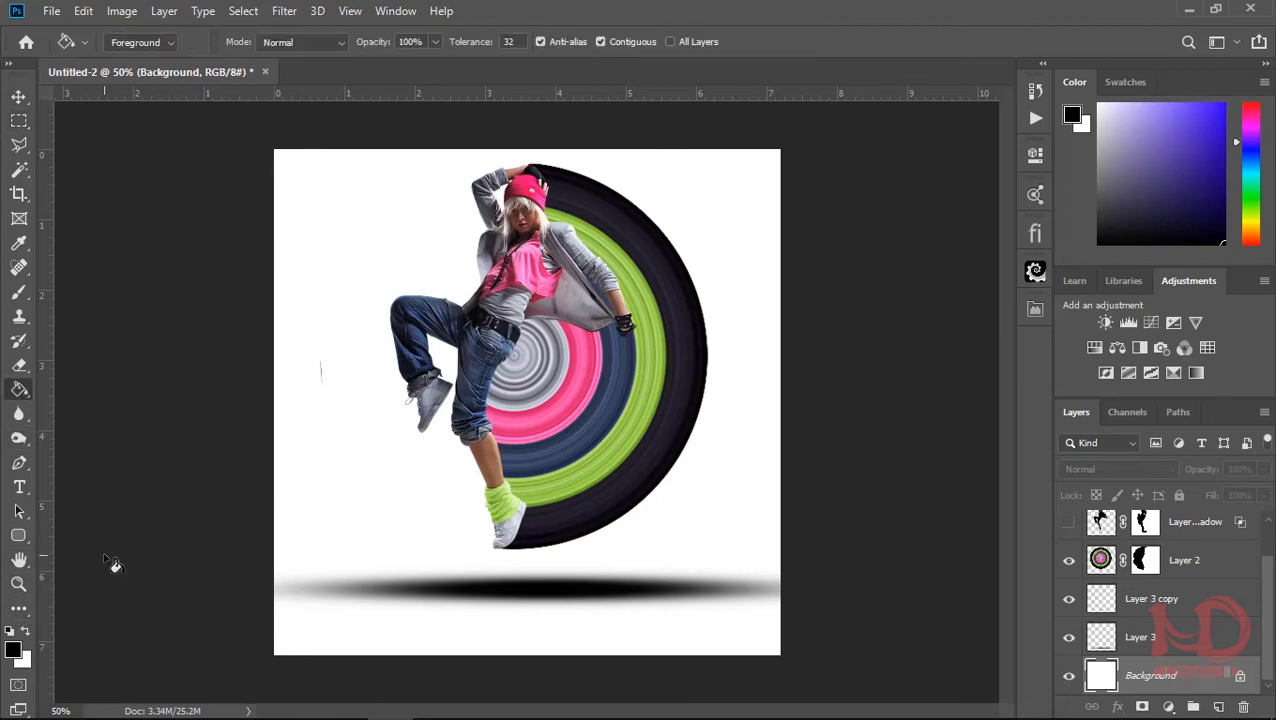
click(13, 650)
click(658, 436)
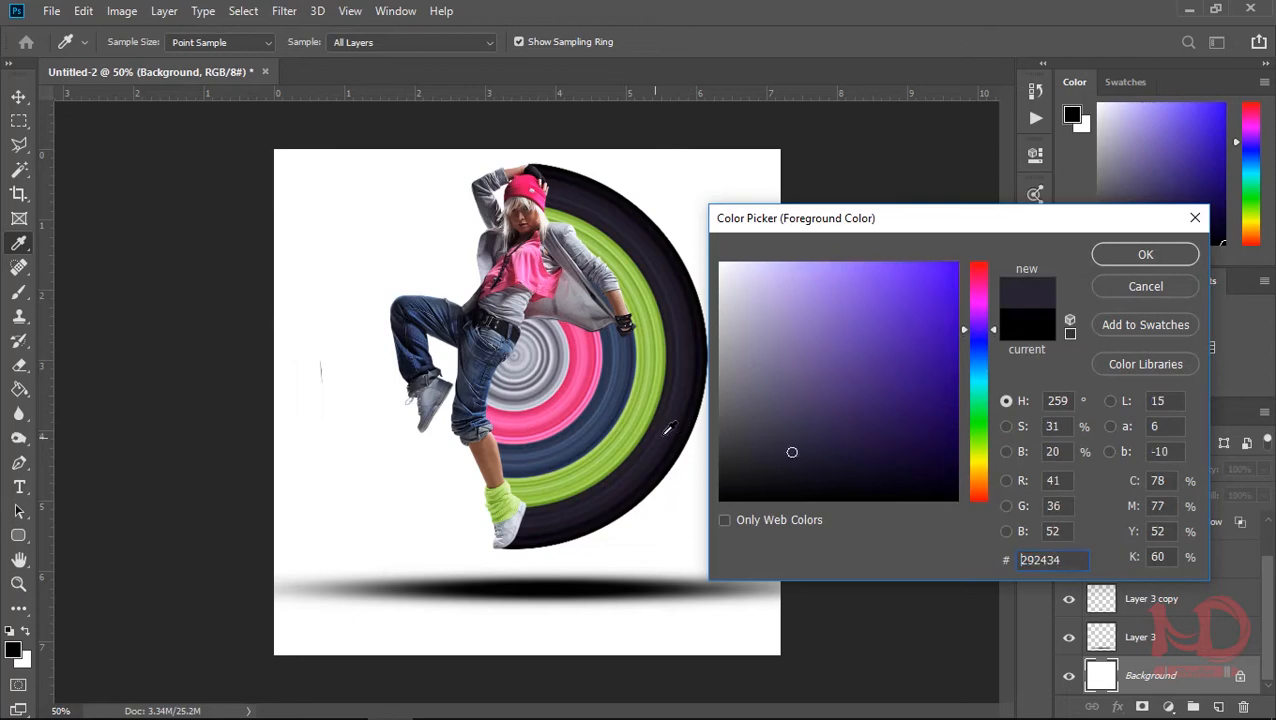
click(1118, 250)
click(310, 338)
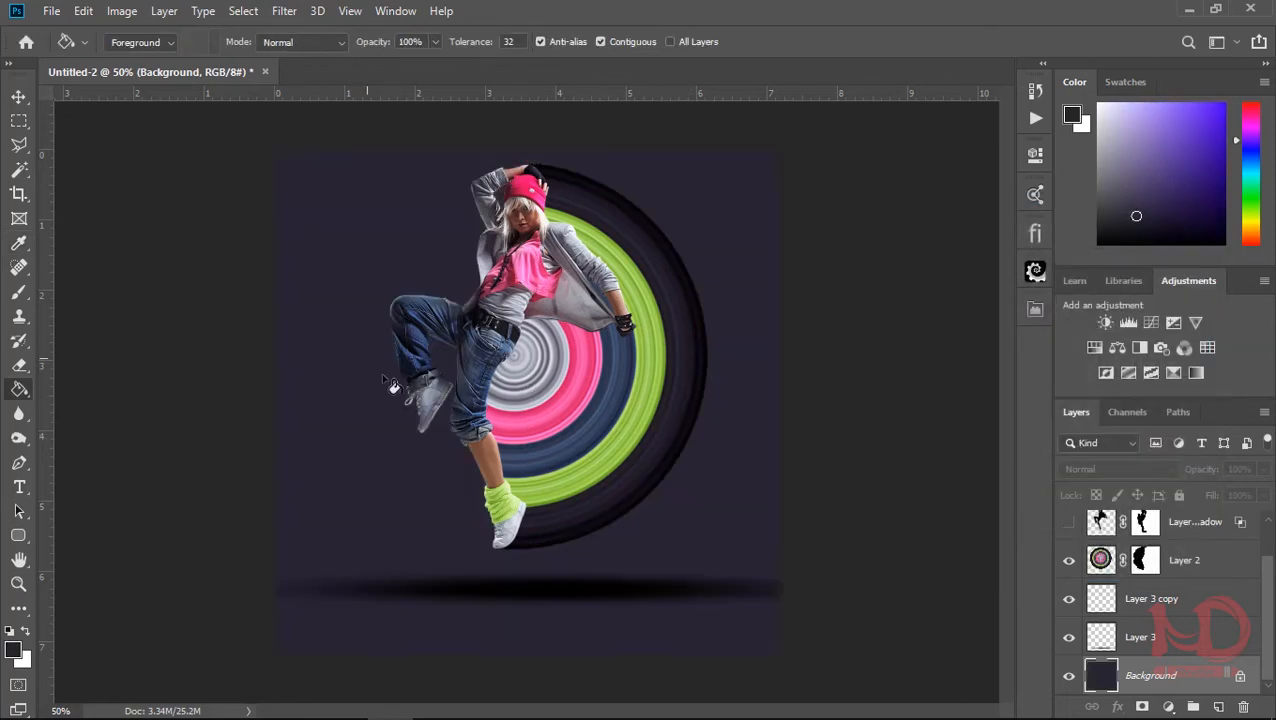
click(19, 120)
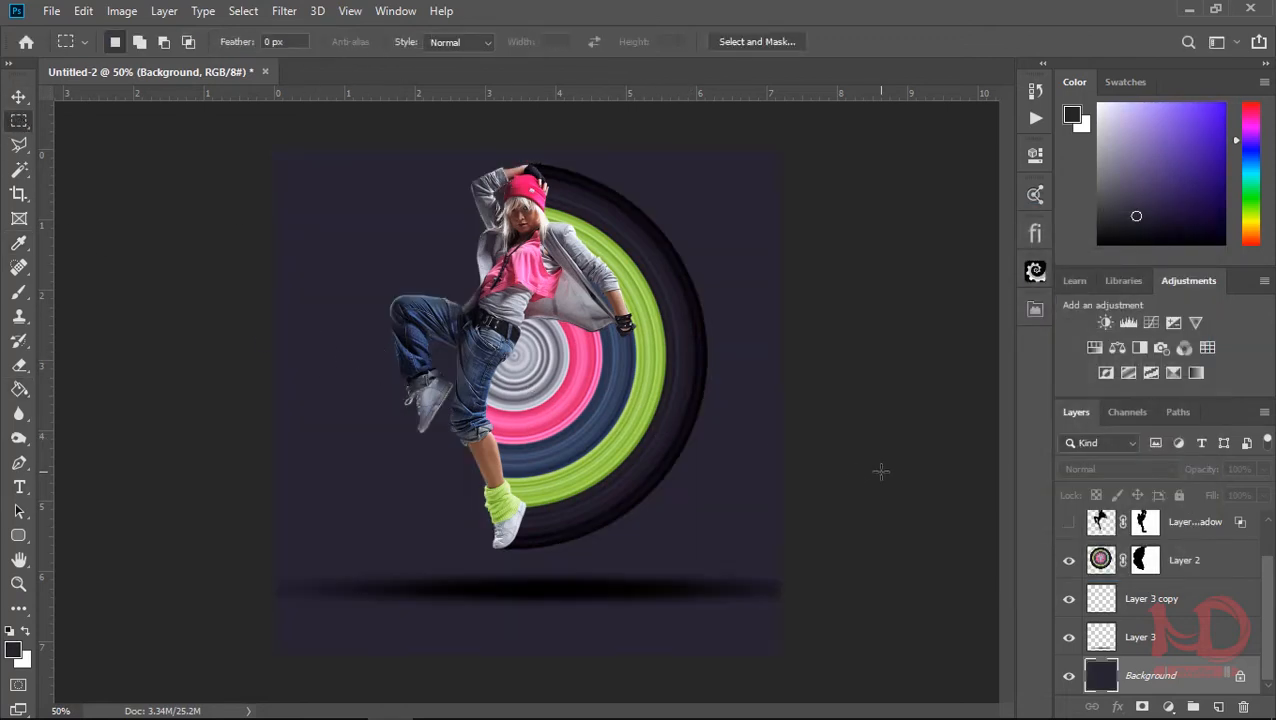
click(1182, 566)
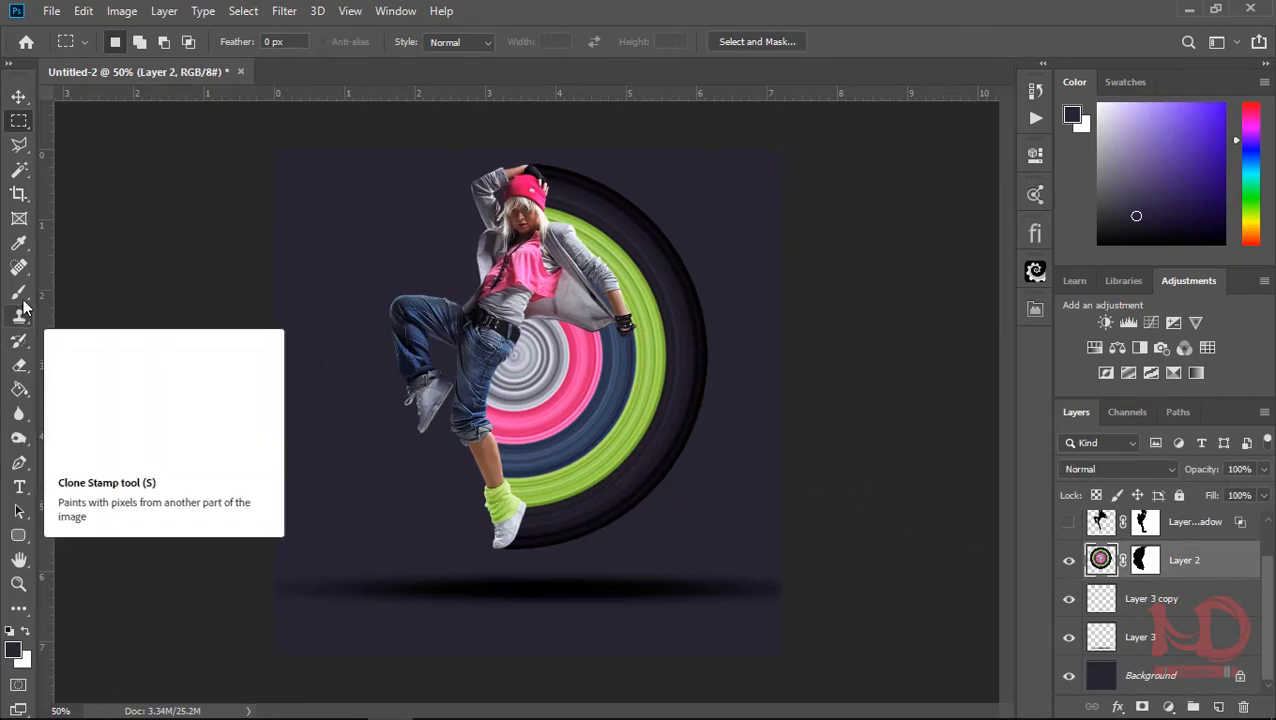
click(19, 292)
click(1145, 560)
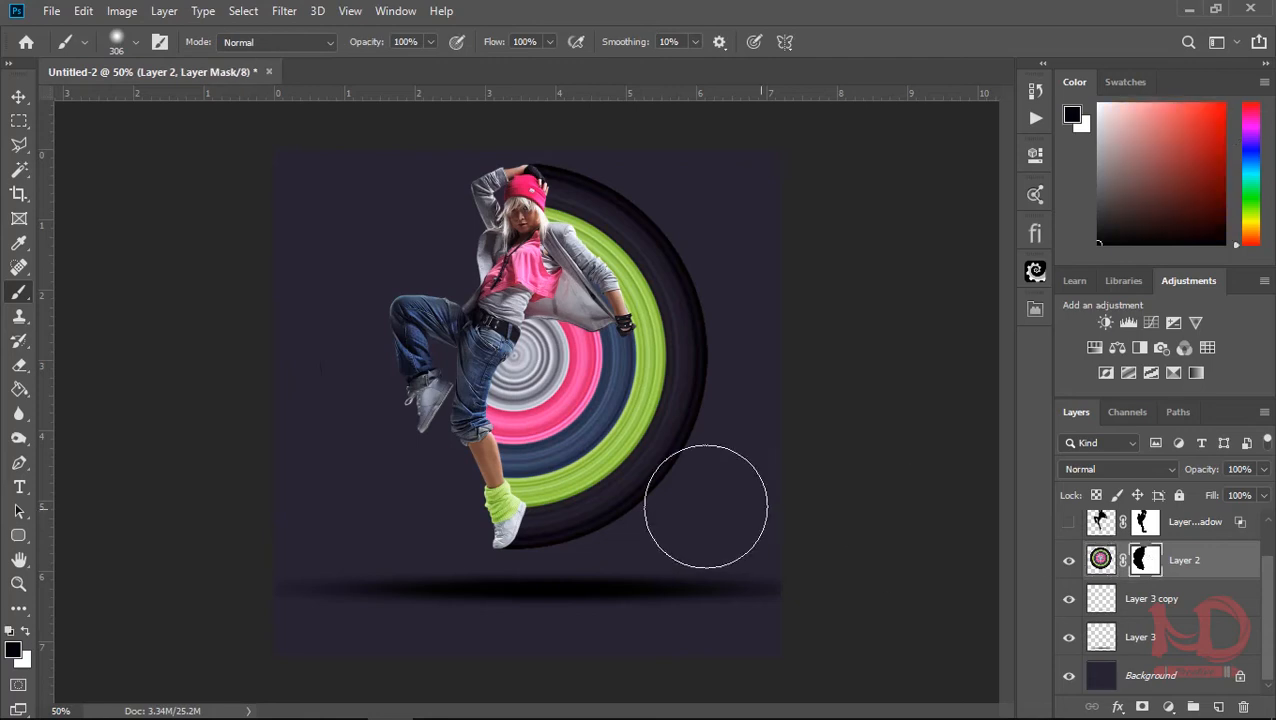
click(20, 121)
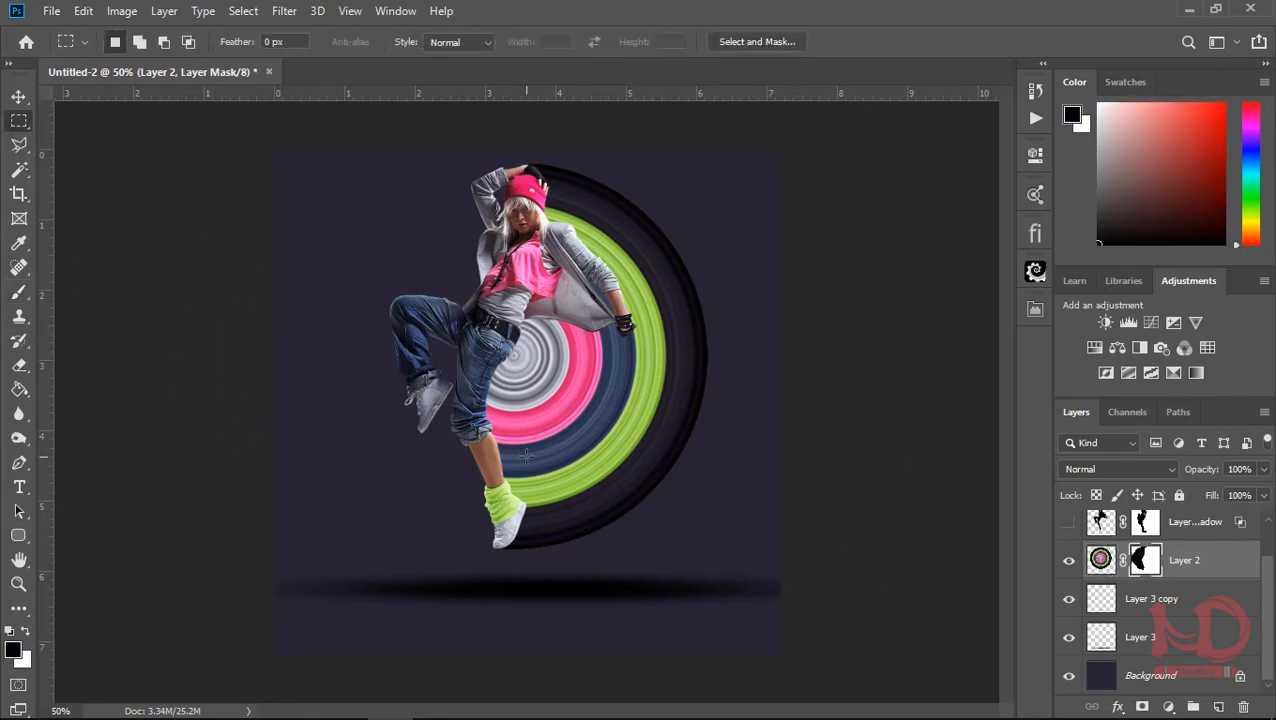
Try nudging Layer 2 and the drop shadow layer together 30 px to the right with the Move tool, and undo the nudges
click(19, 92)
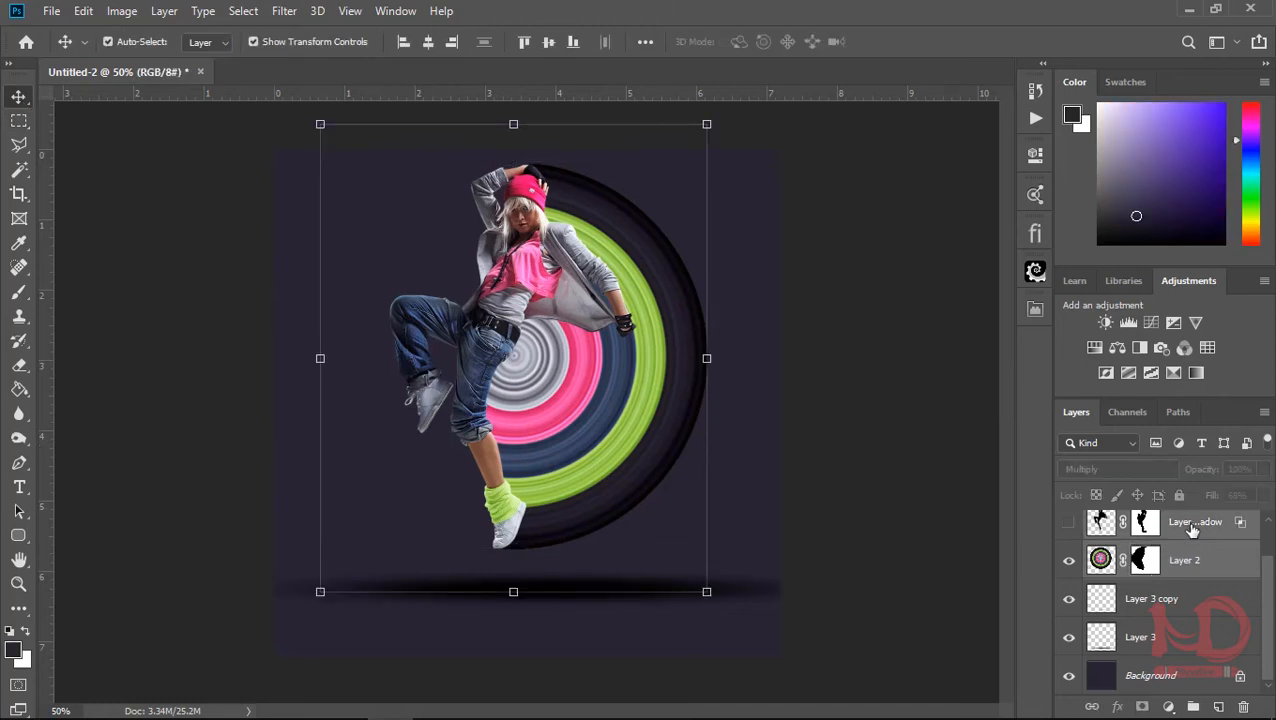
key(shift+Right)
key(shift+Right)
key(shift+Right)
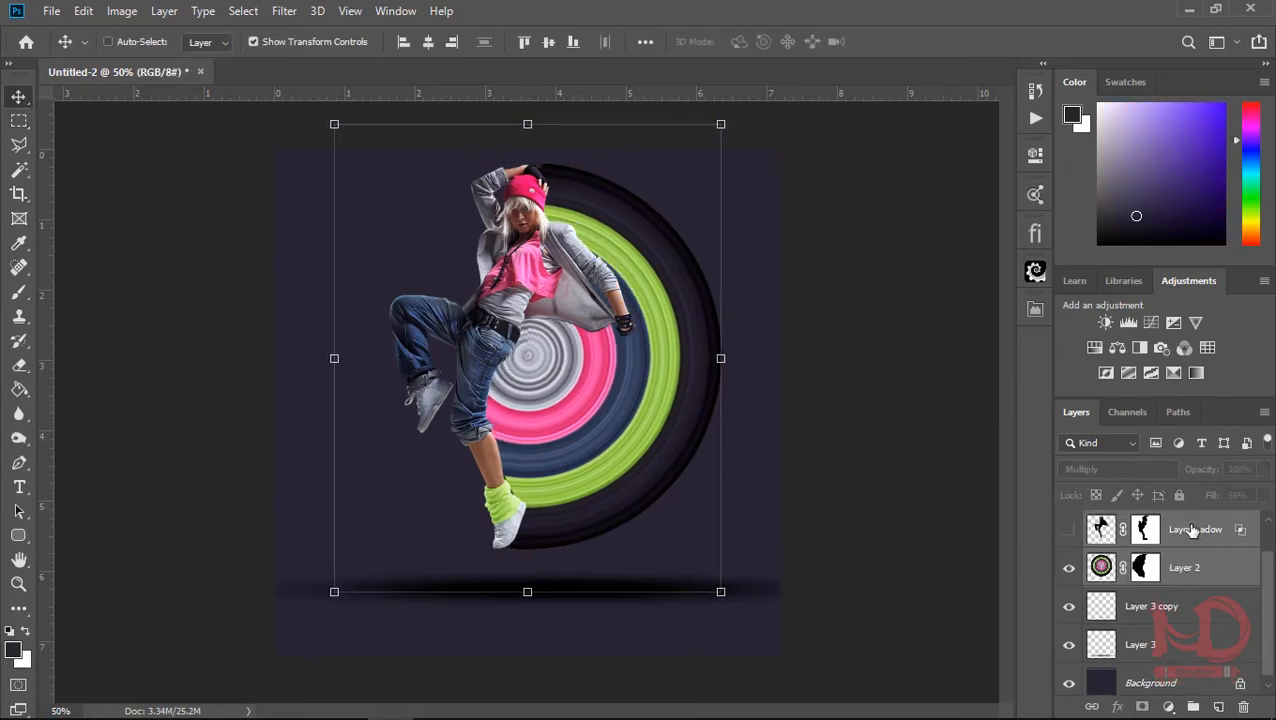
key(ctrl+z)
key(ctrl+z)
key(ctrl+z)
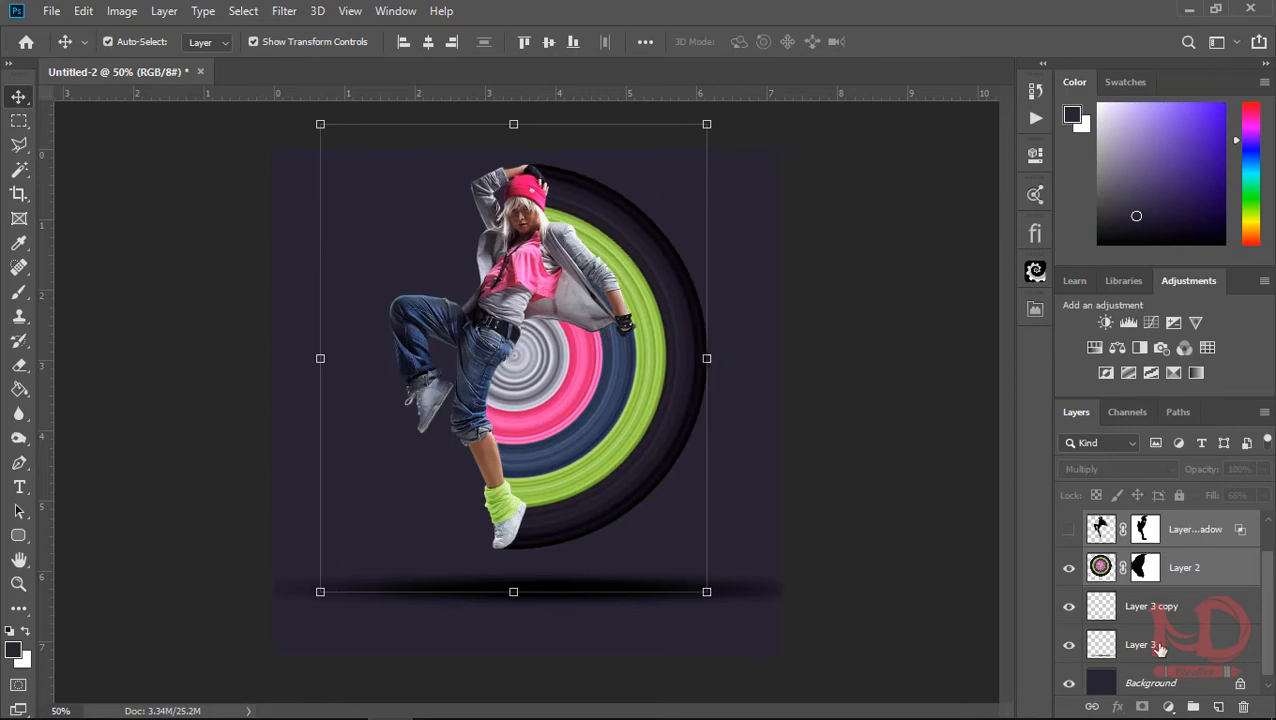
Add Layer 1 to the selection and nudge the dancer, drop shadow and disc layers together 6 px to the right
scroll(1158, 648, up, 1)
click(1151, 540)
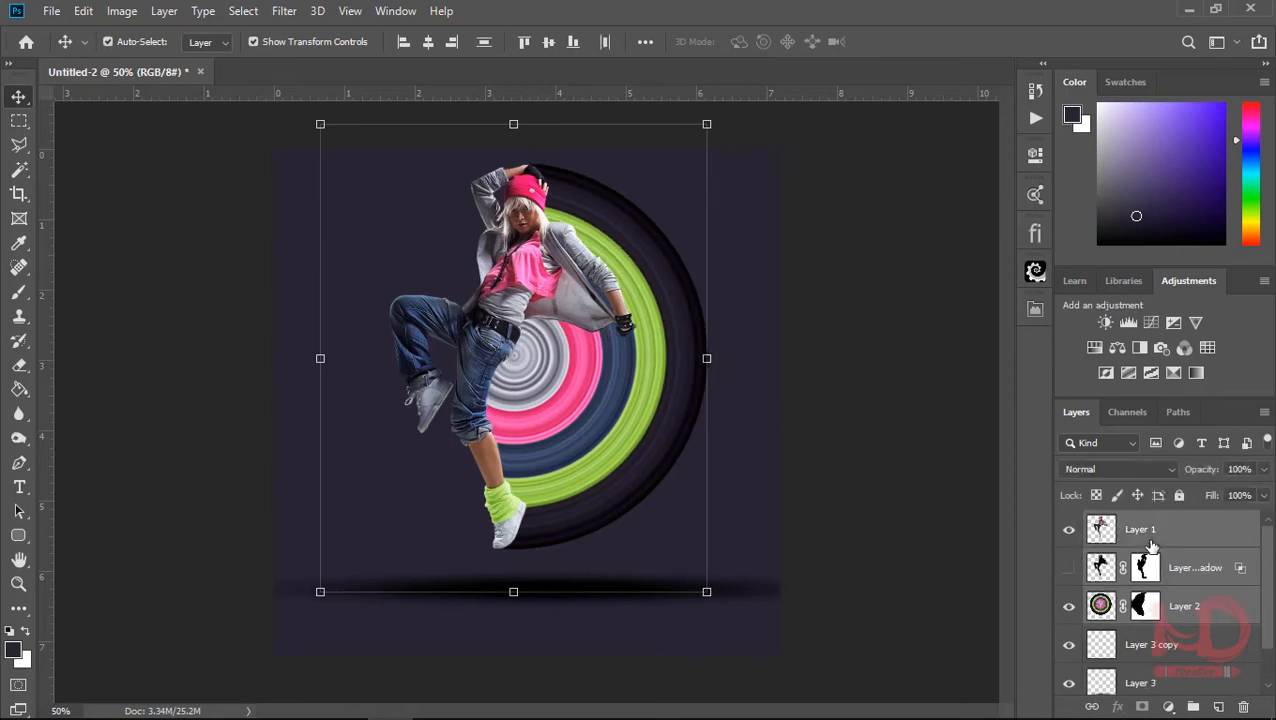
key(Right)
key(Right)
key(Right)
key(Right)
key(Right)
key(Right)
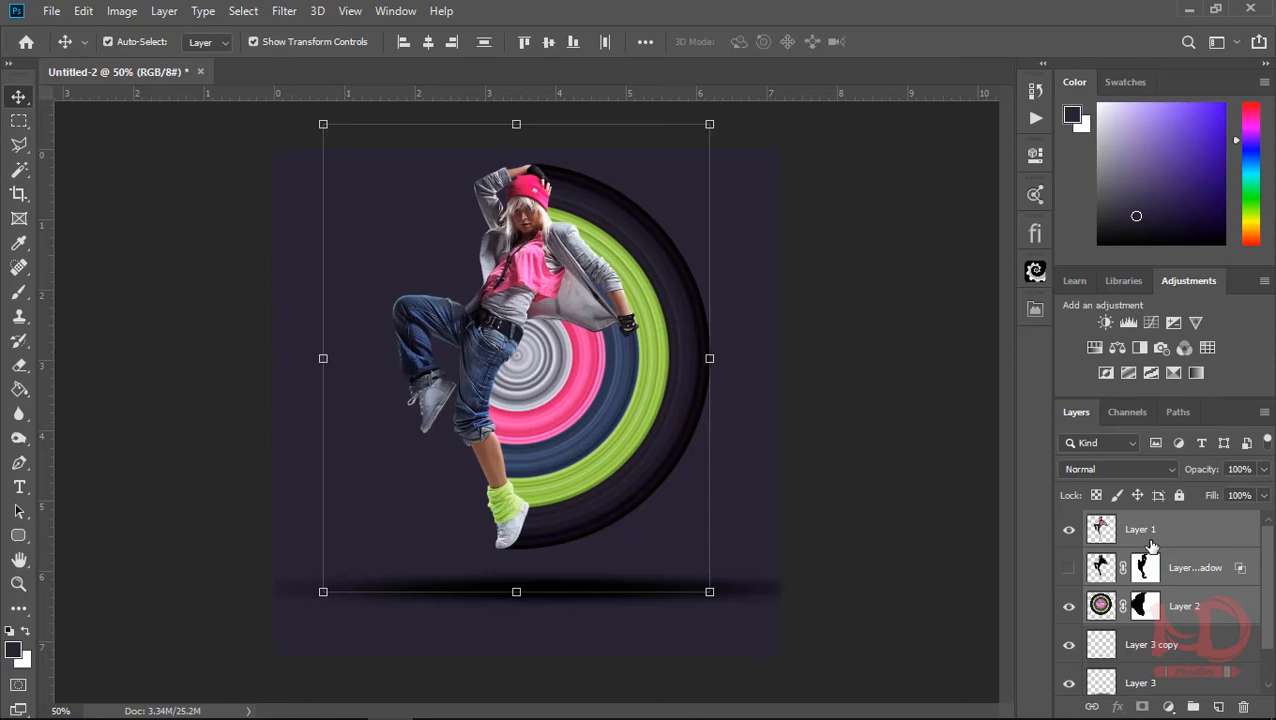
Select Layer 3 and Layer 3 copy and lower their opacity to 54%
click(1181, 660)
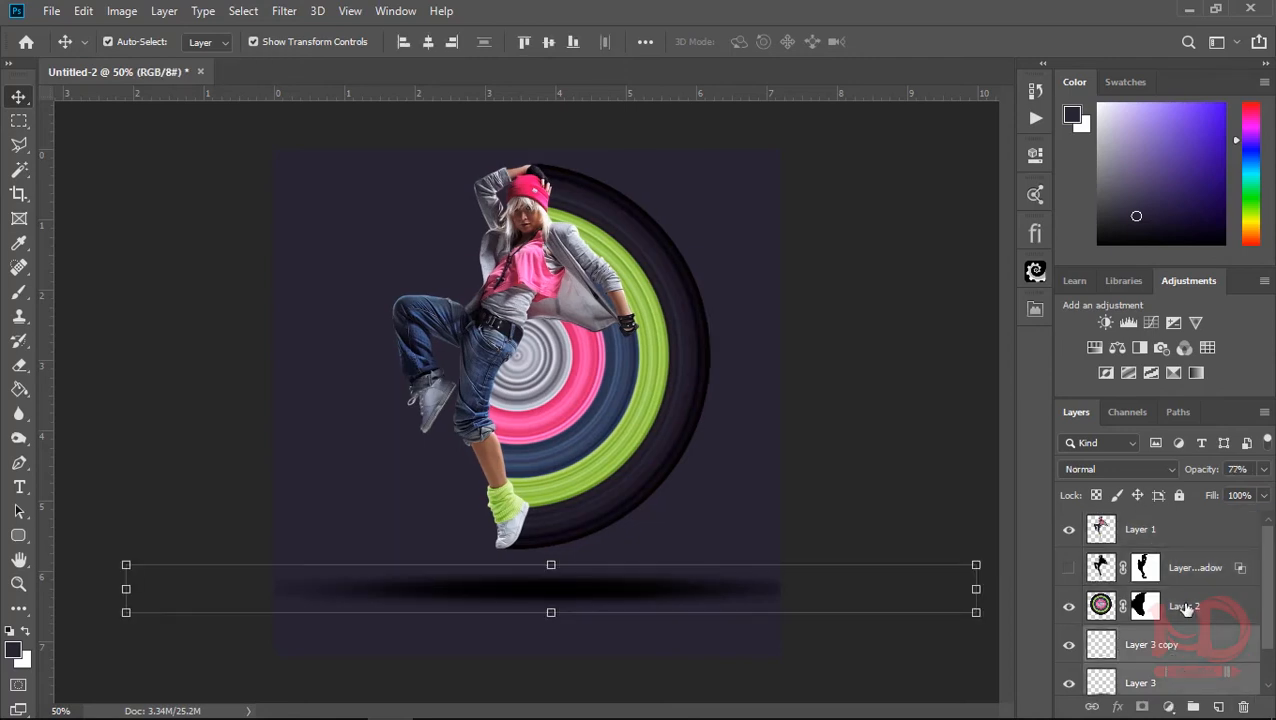
drag(1203, 480, 1185, 476)
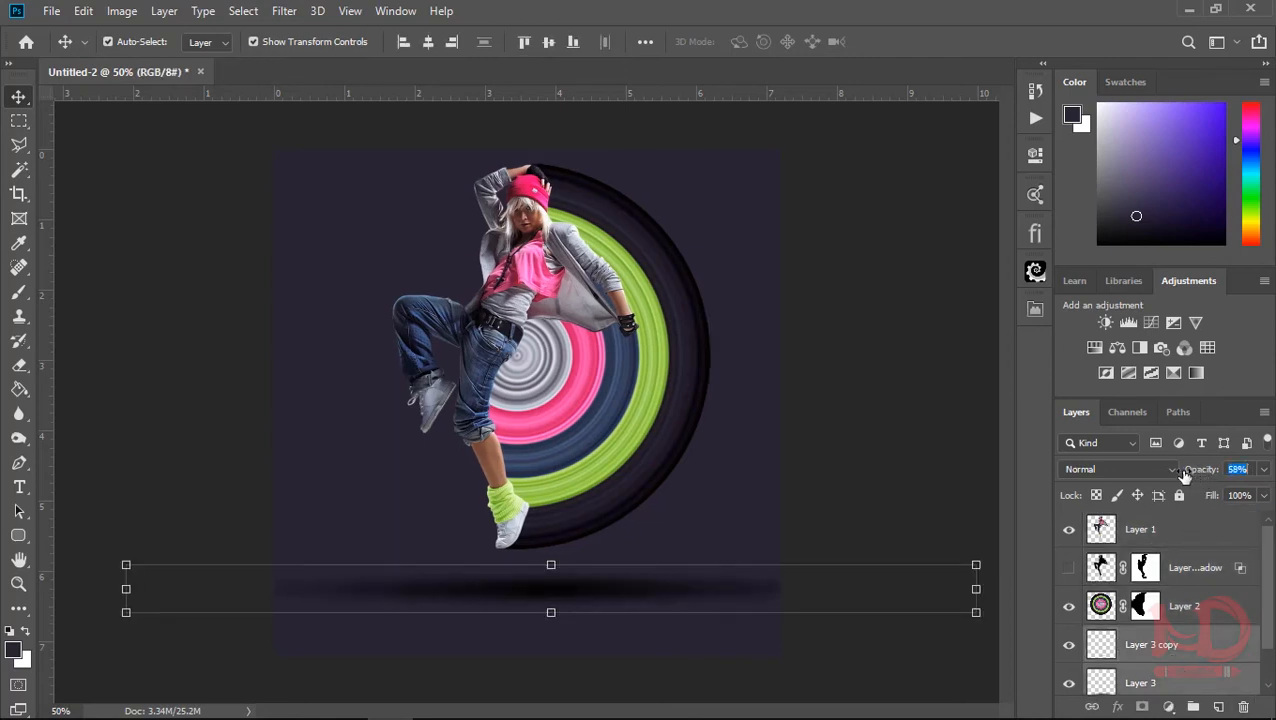
click(19, 120)
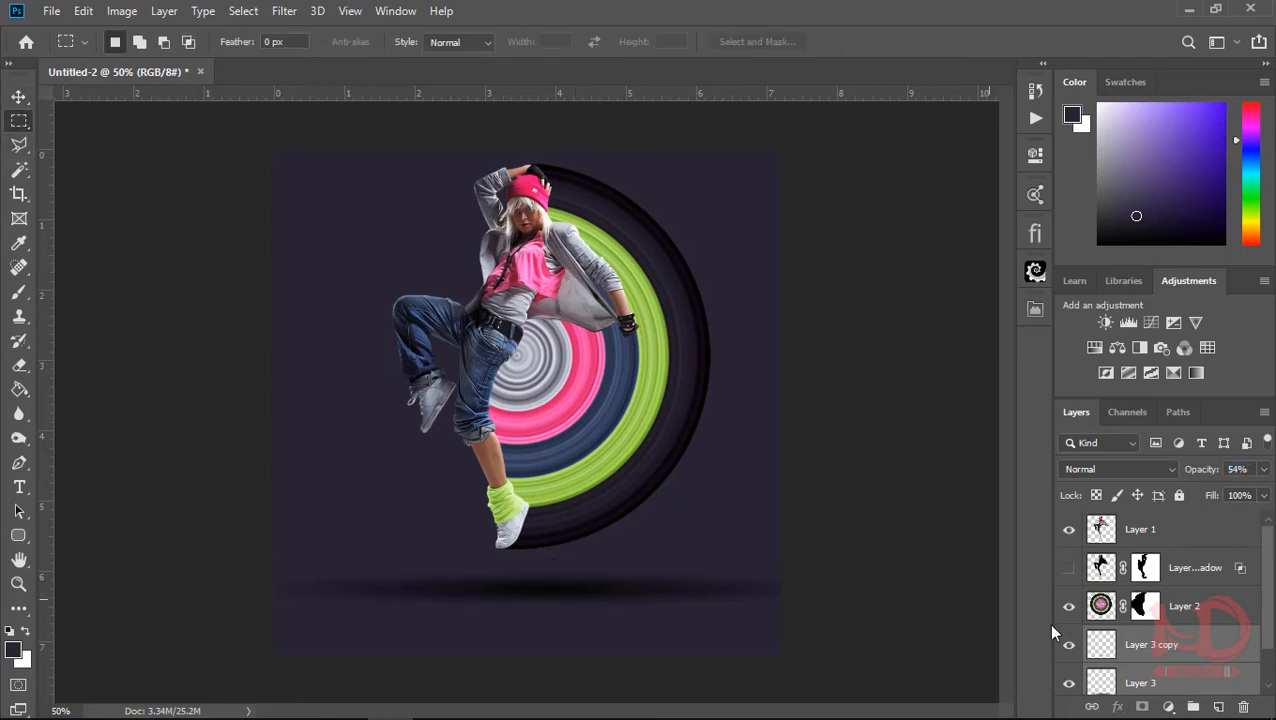
Make the dancer's hidden drop shadow layer visible above Layer 2
click(1068, 567)
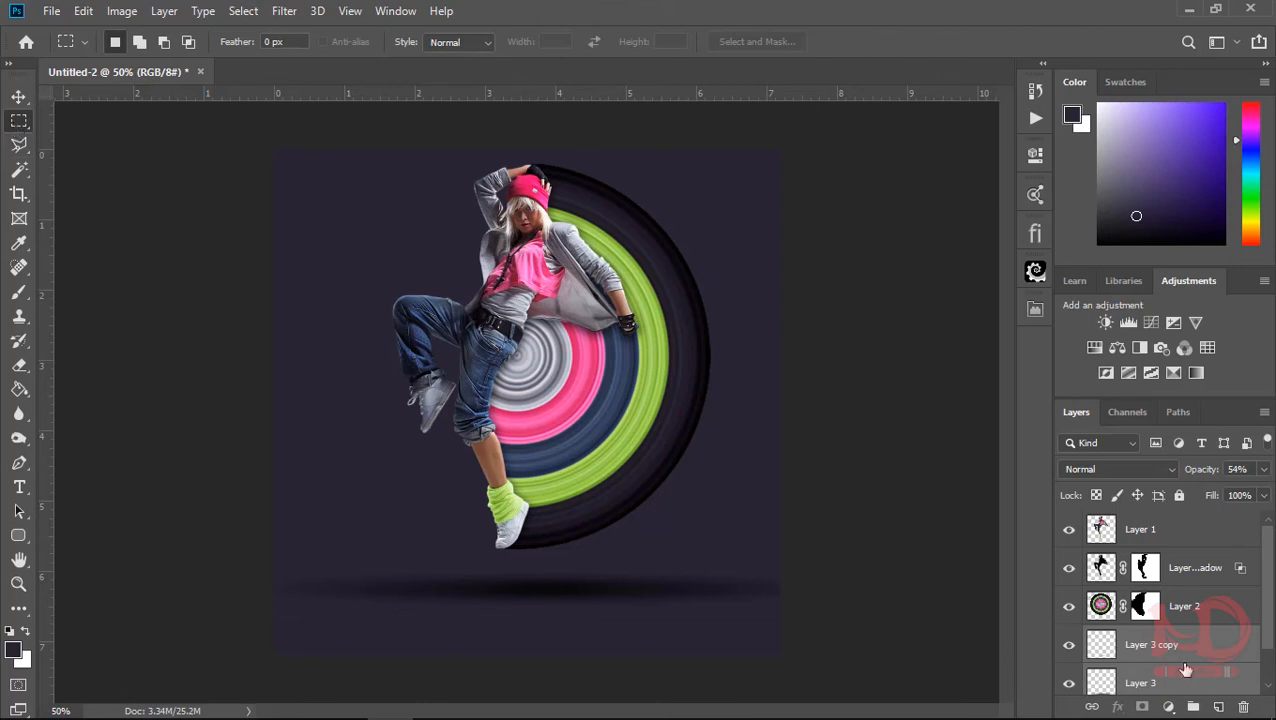
Set the foreground color to near-black #151317 and fill the Background layer with it using the Paint Bucket
scroll(1185, 669, down, 1)
click(1108, 680)
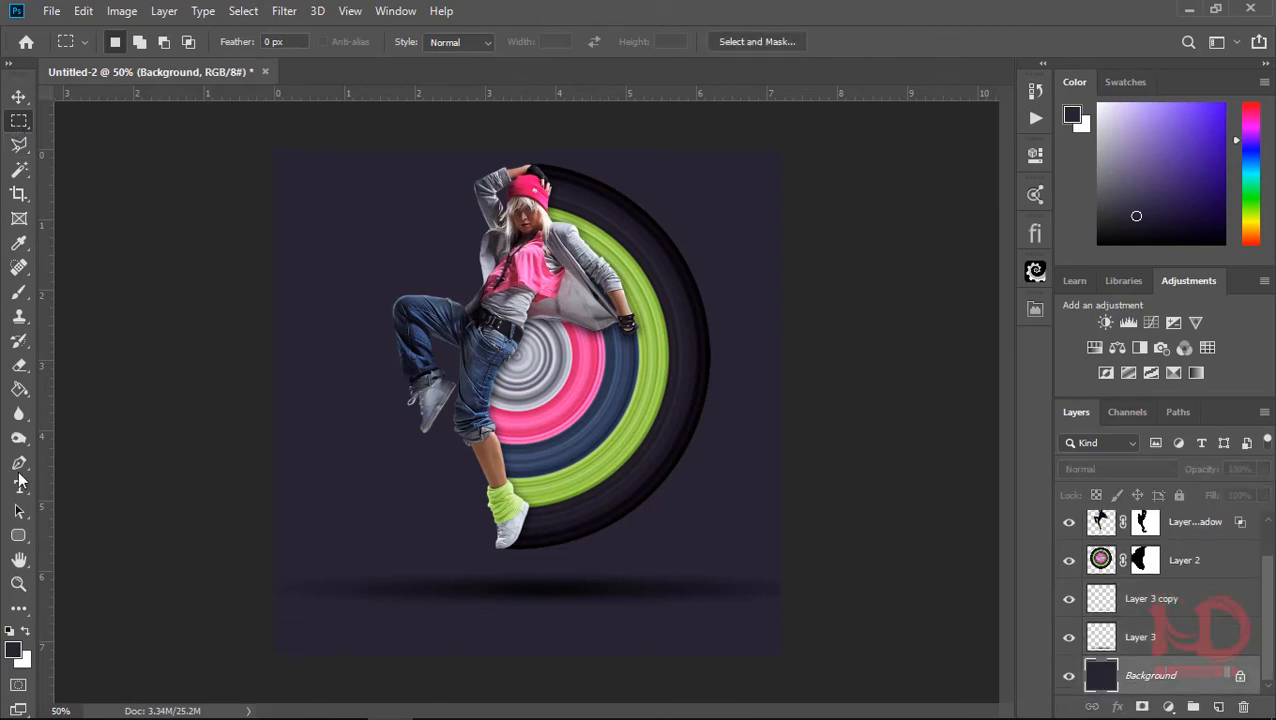
click(19, 389)
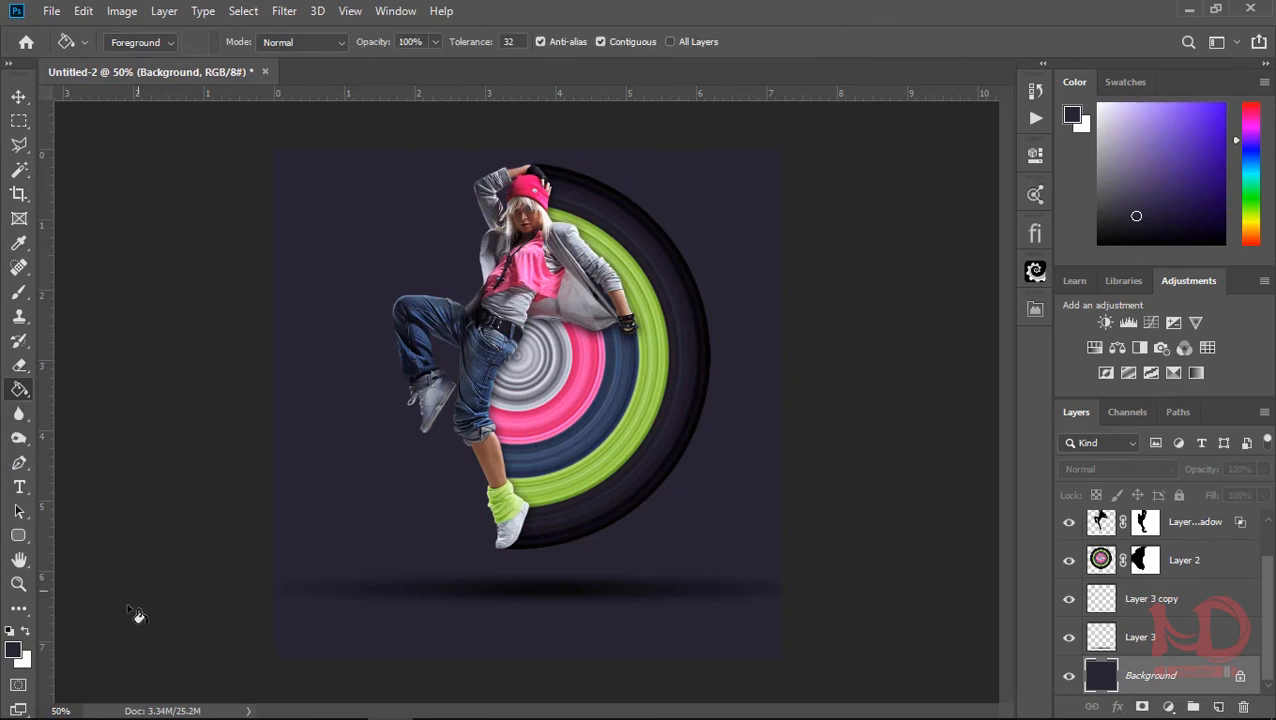
click(14, 649)
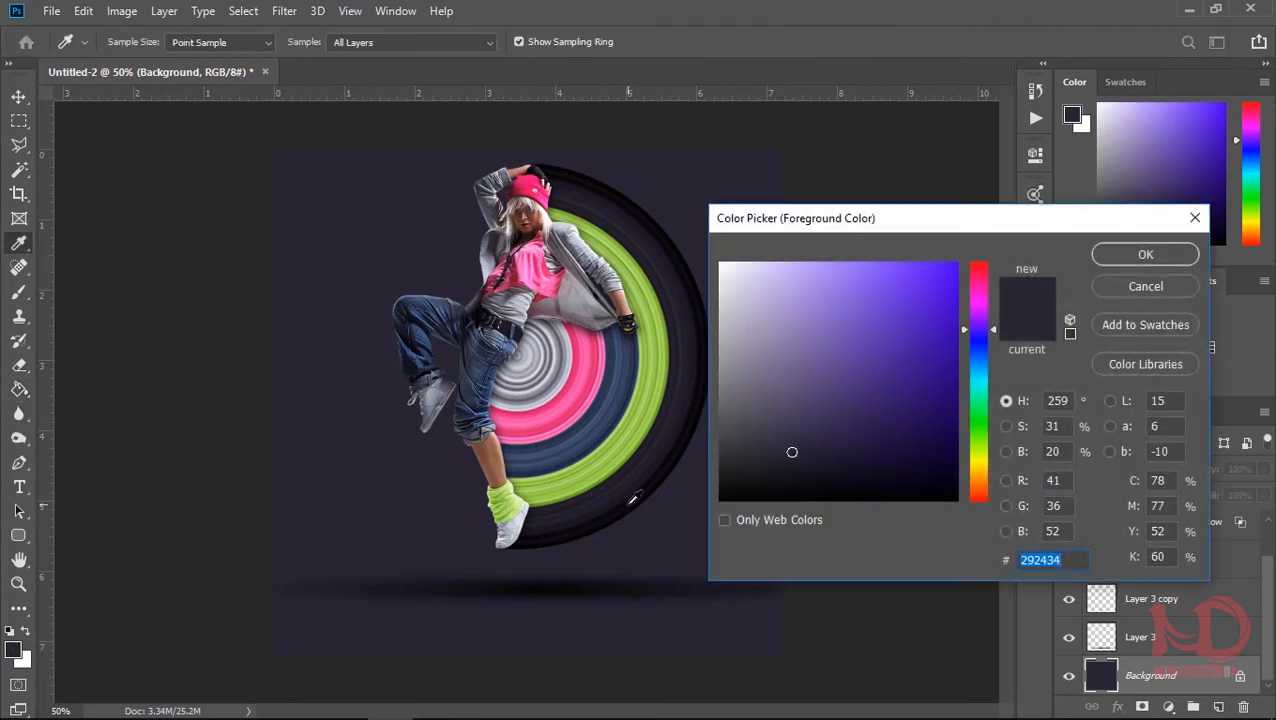
click(633, 497)
click(628, 488)
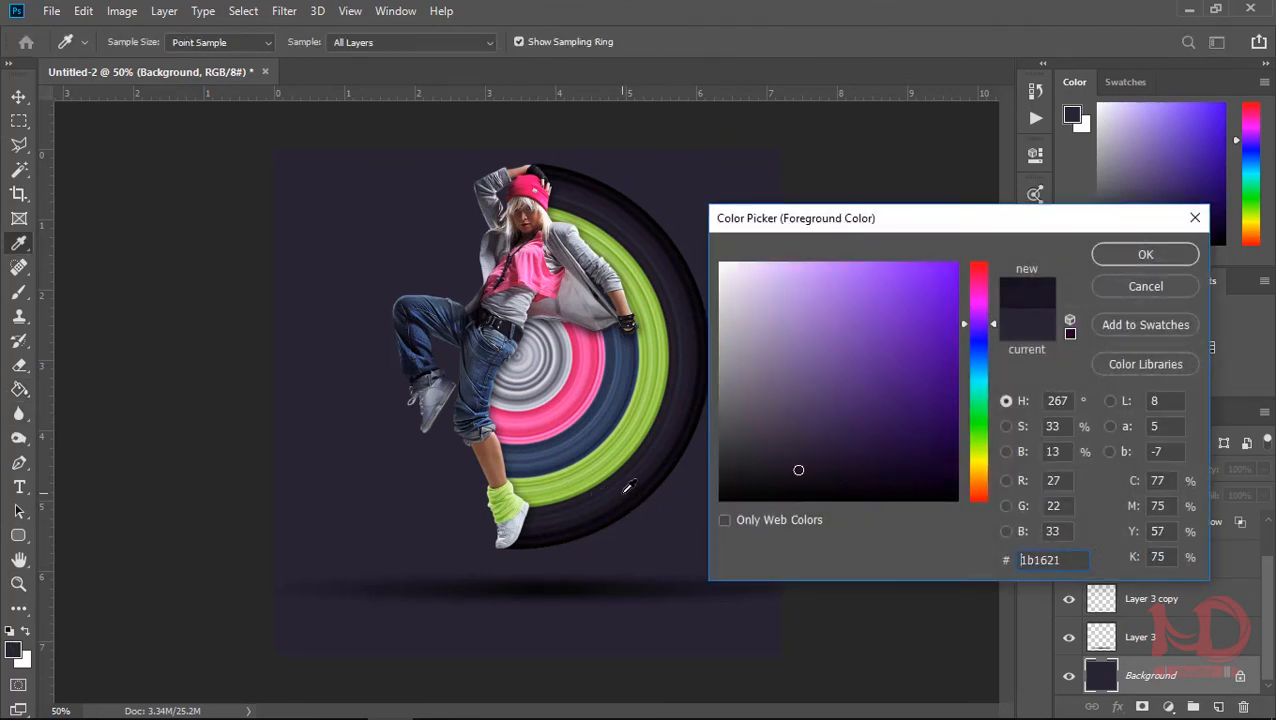
click(758, 480)
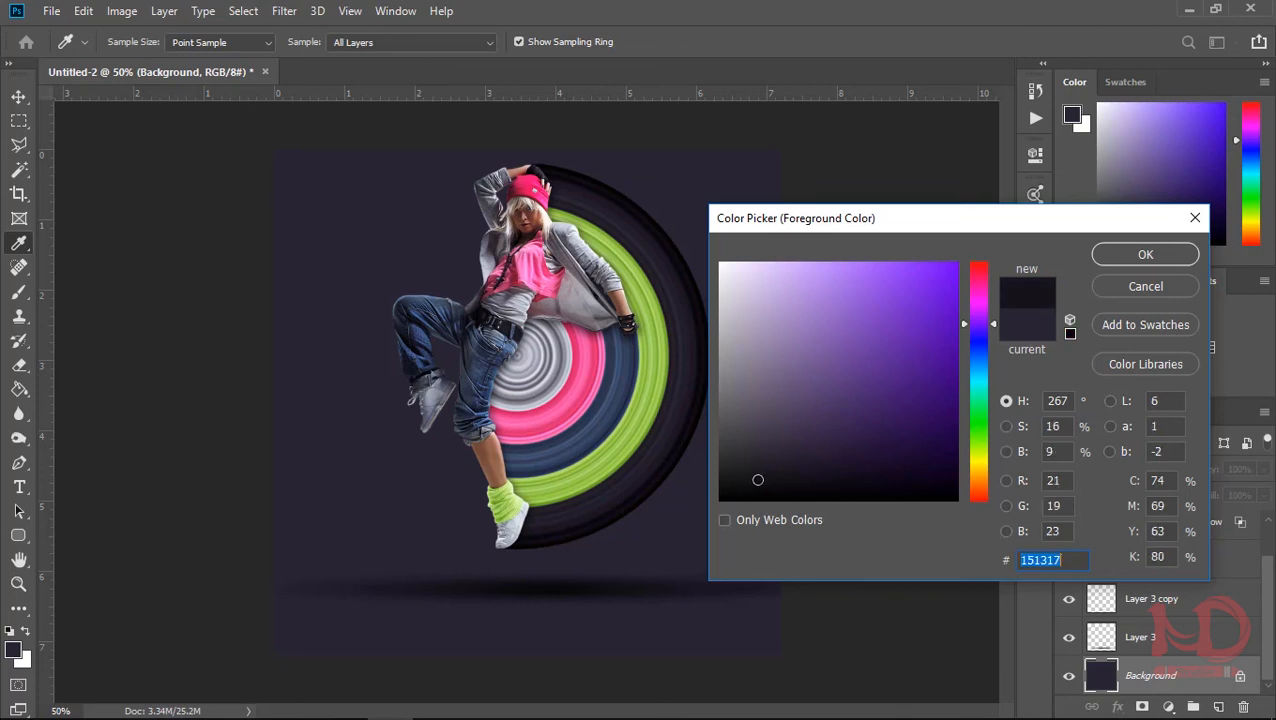
key(g)
click(1140, 254)
click(718, 210)
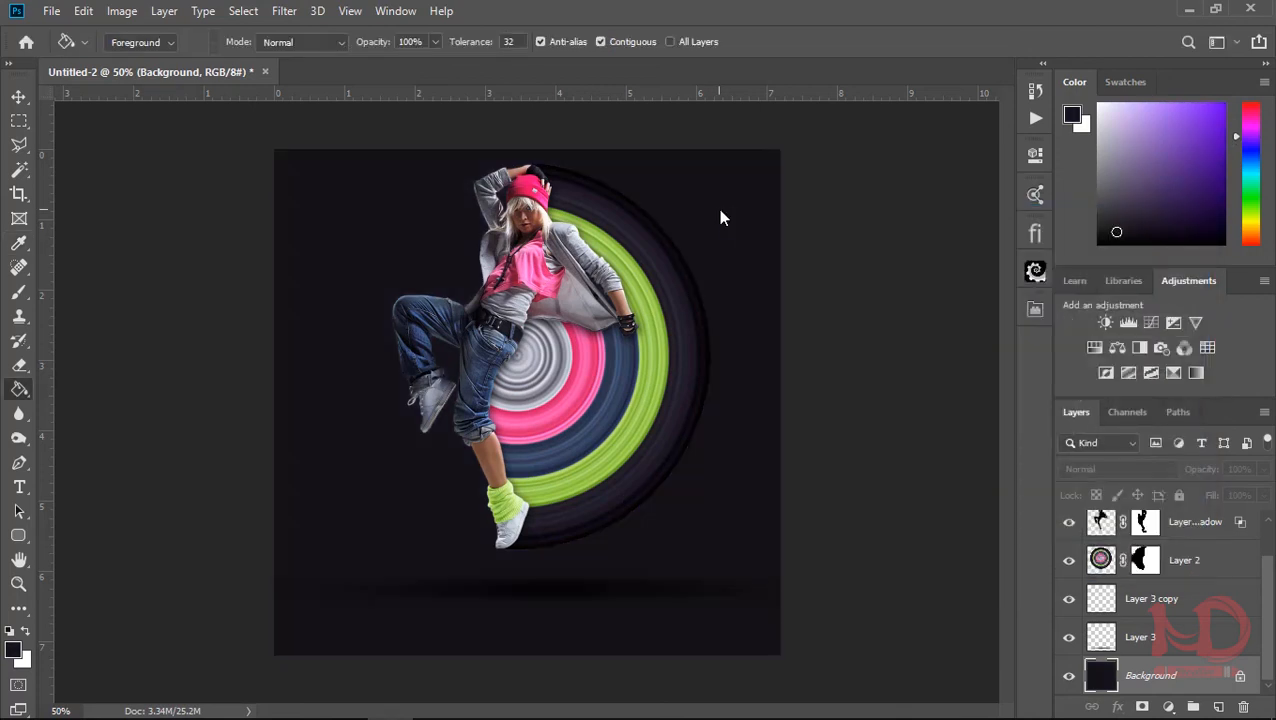
click(19, 120)
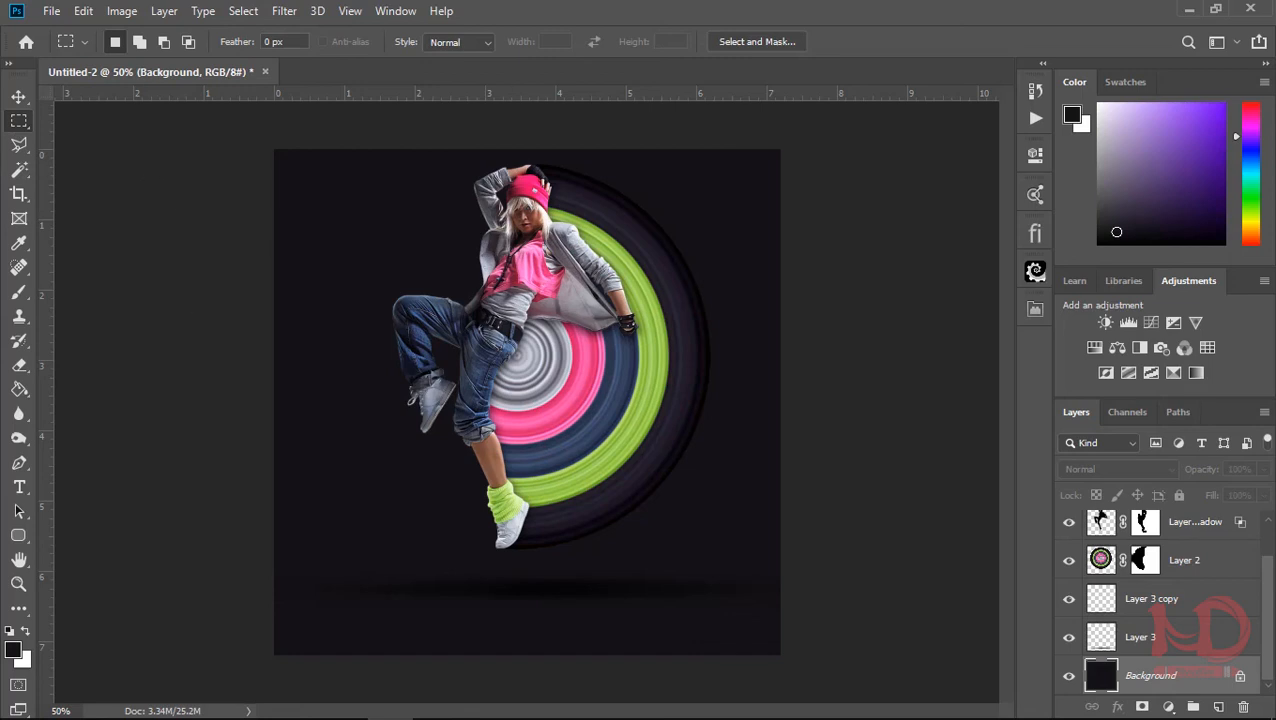